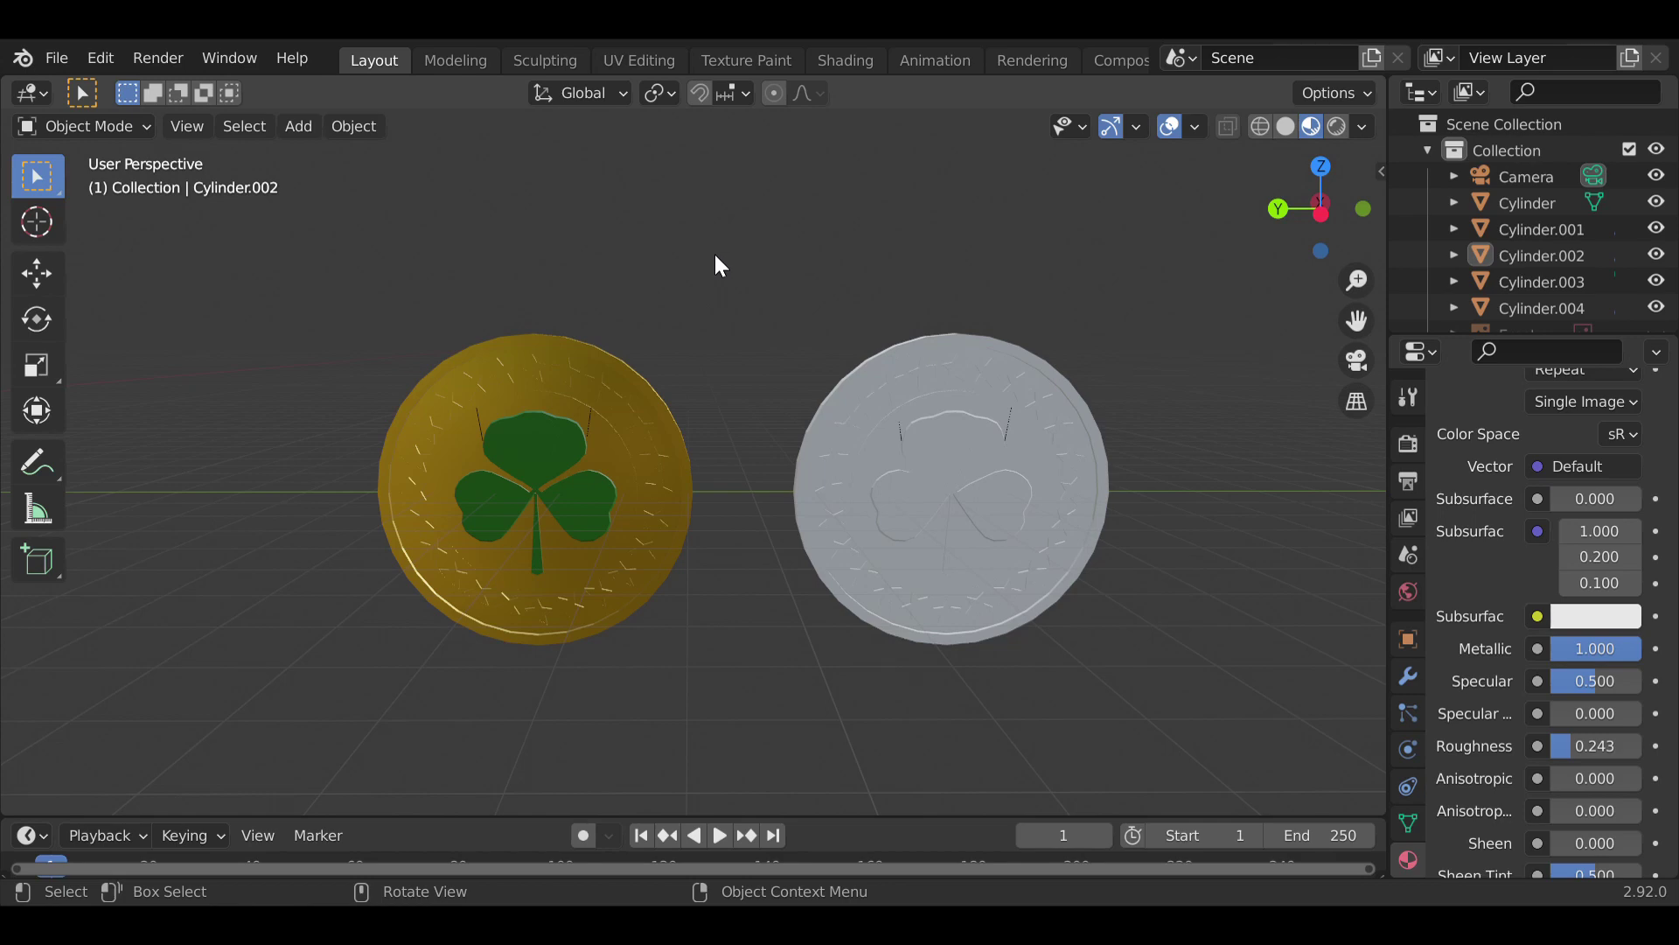
- Select the grey clover coin beside the reference image and show its material settings
middle_click_drag(838, 574, 830, 574)
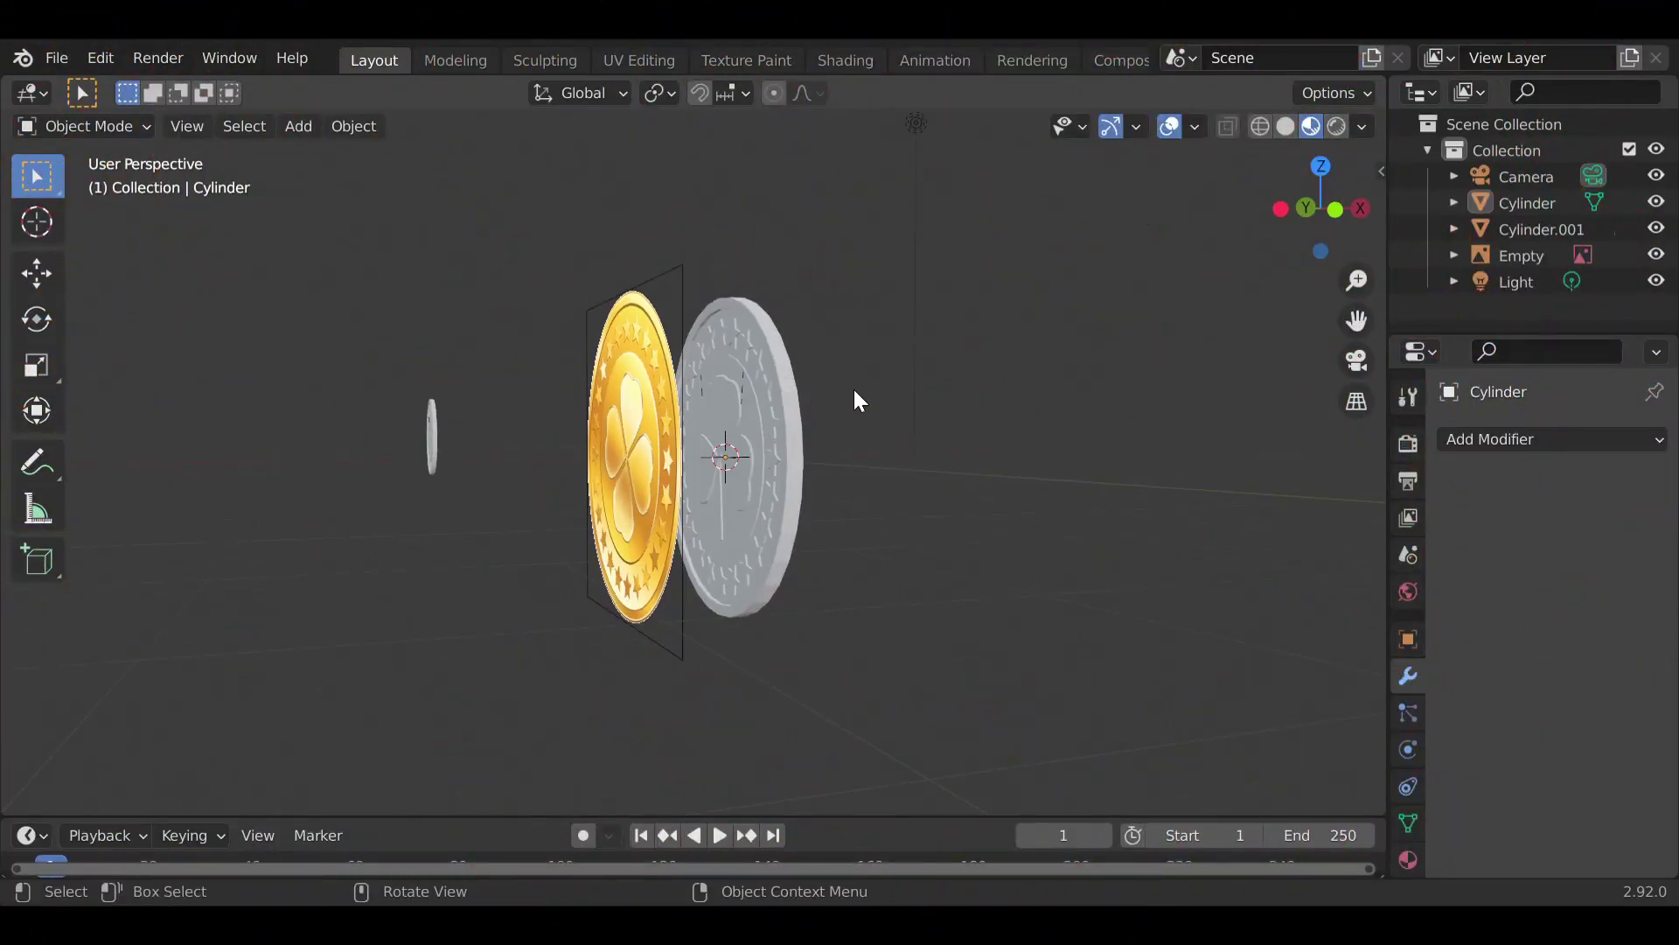
middle_click_drag(855, 392, 741, 329)
left_click(761, 416)
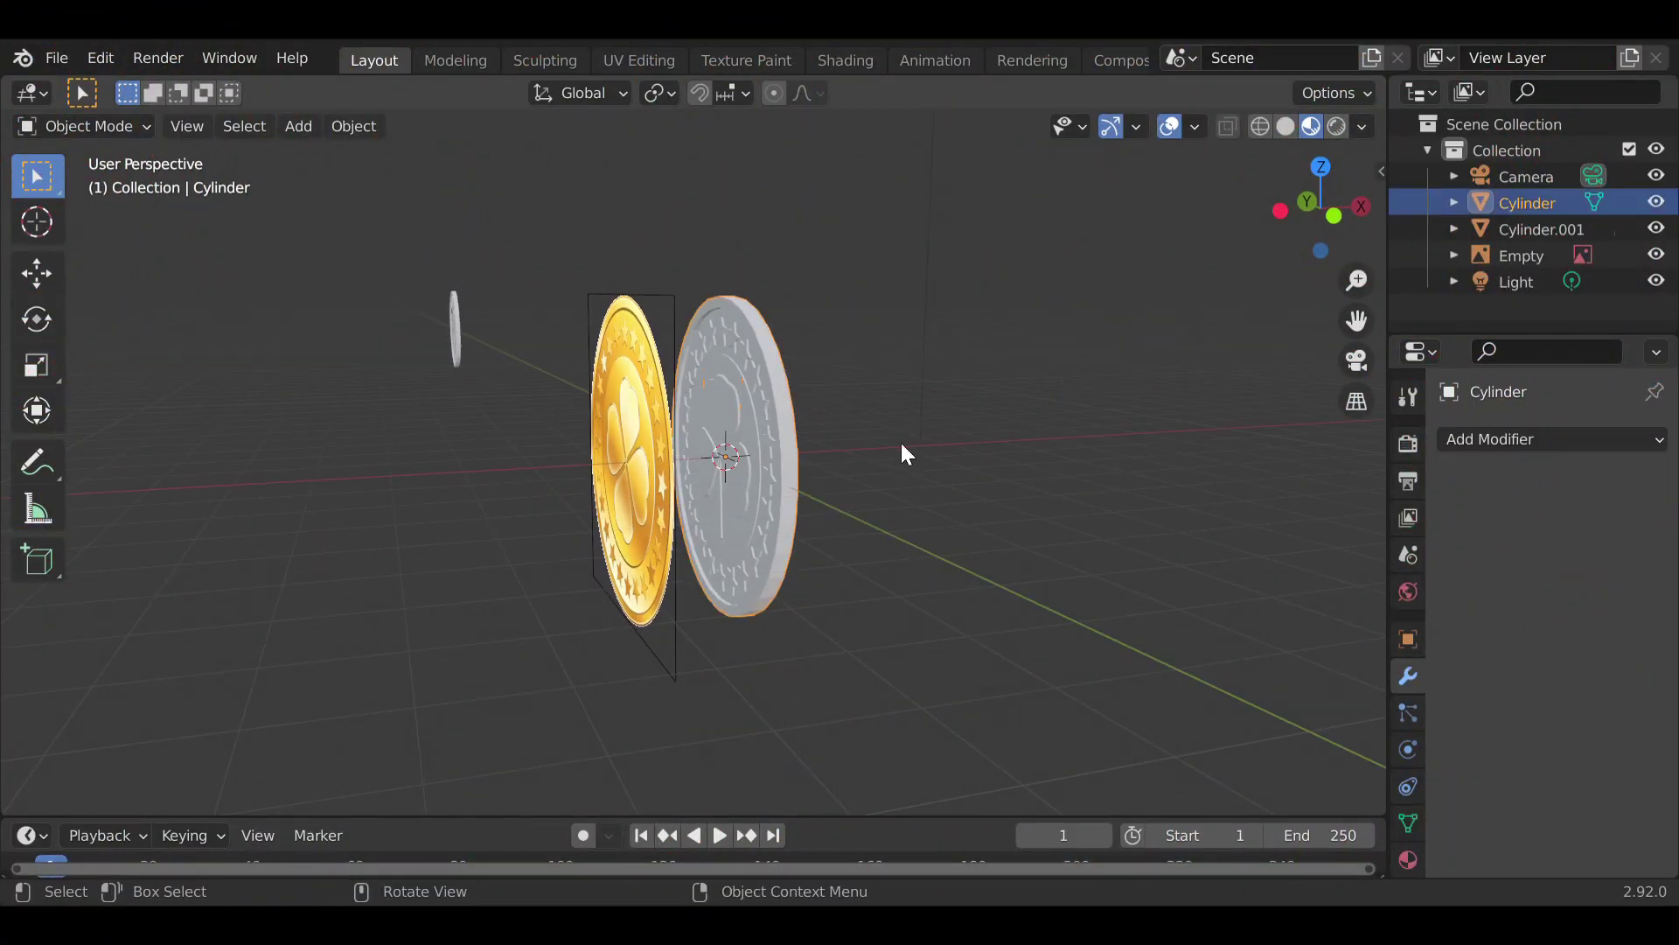
scroll(1098, 578, "up", 2)
left_click(1408, 860)
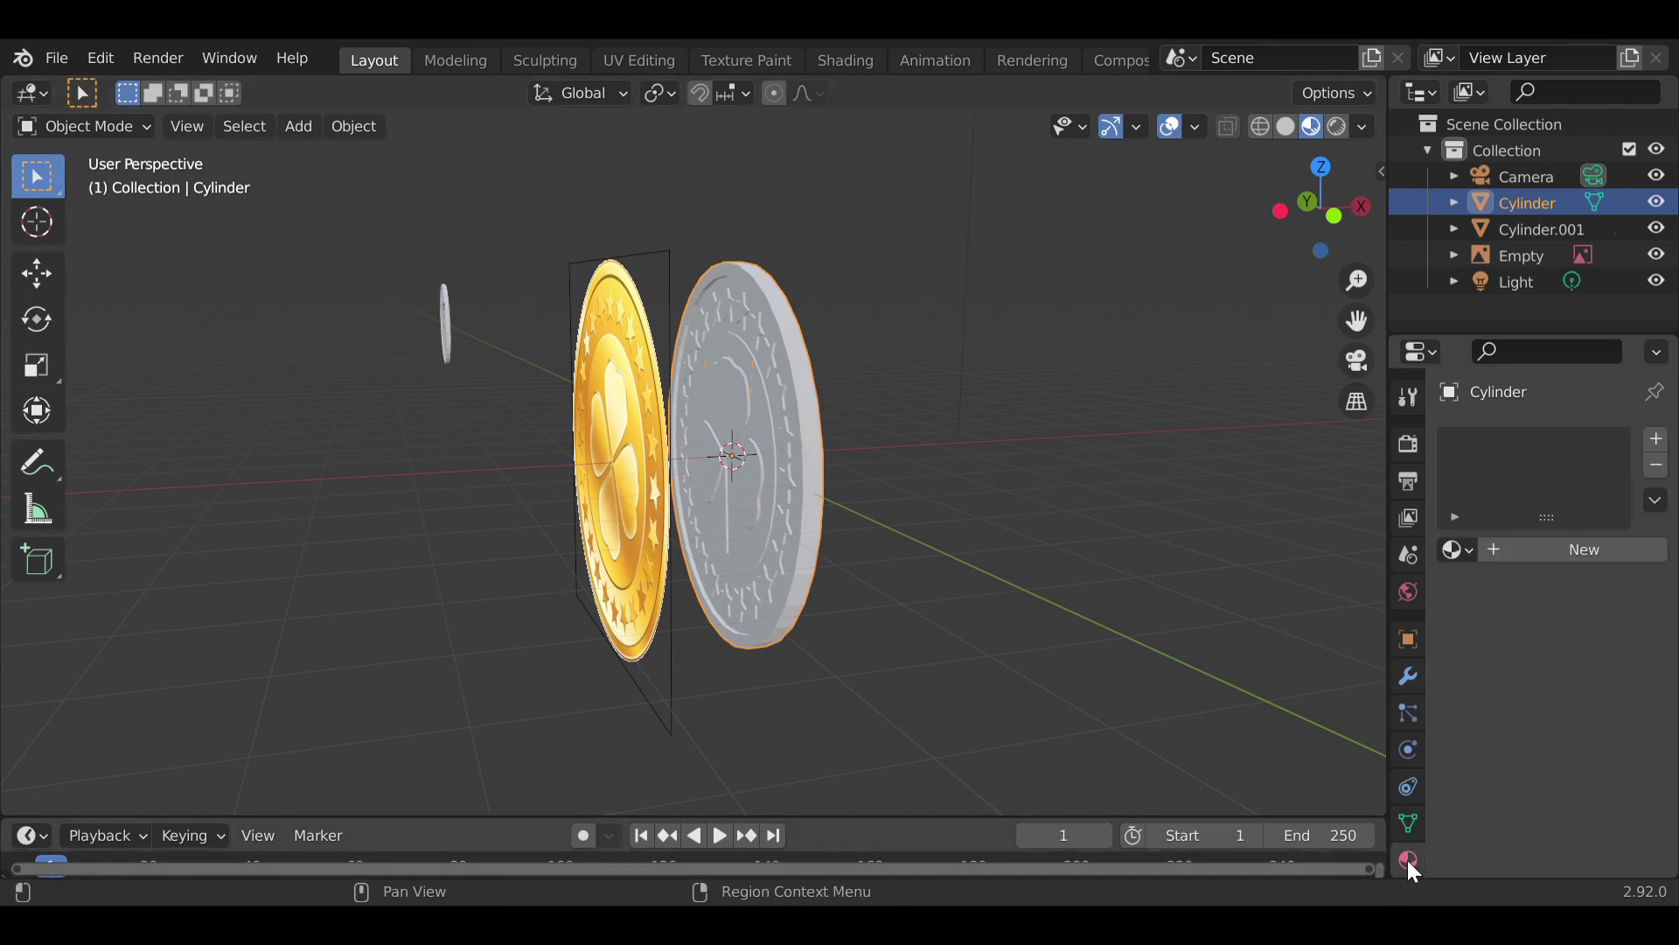
- Examine the gold coin reference image up close, including its clover, stars and shading
middle_click_drag(851, 462, 1062, 460)
left_click(731, 418)
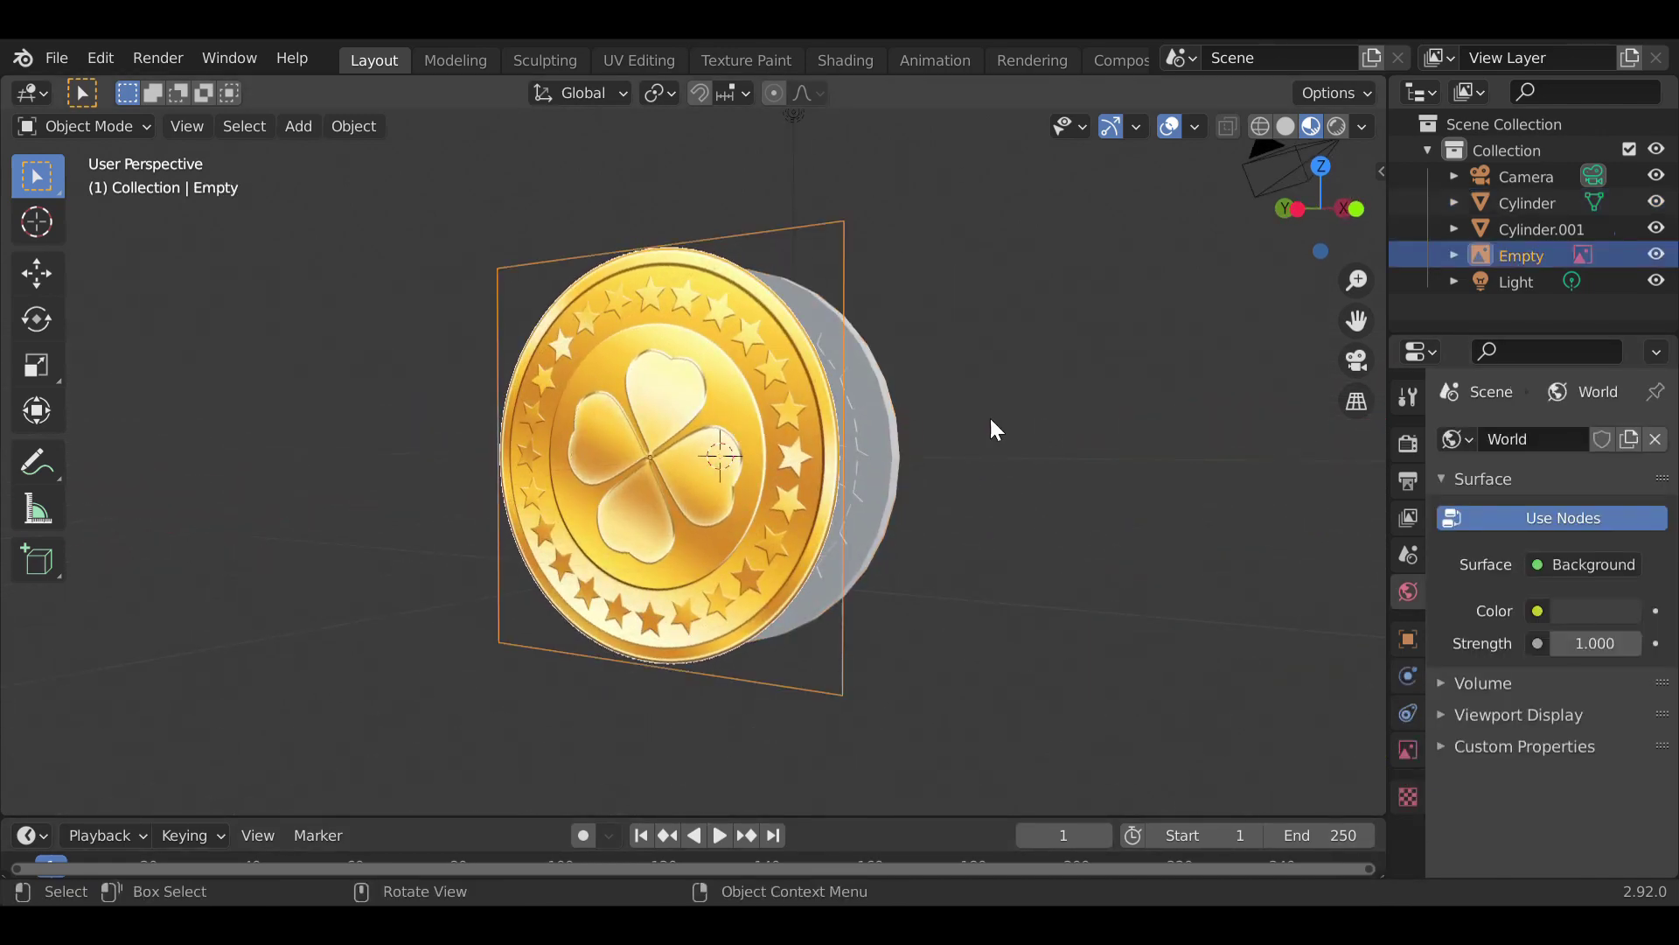
left_click(991, 418)
middle_click_drag(990, 420, 819, 349)
scroll(819, 349, "up", 5)
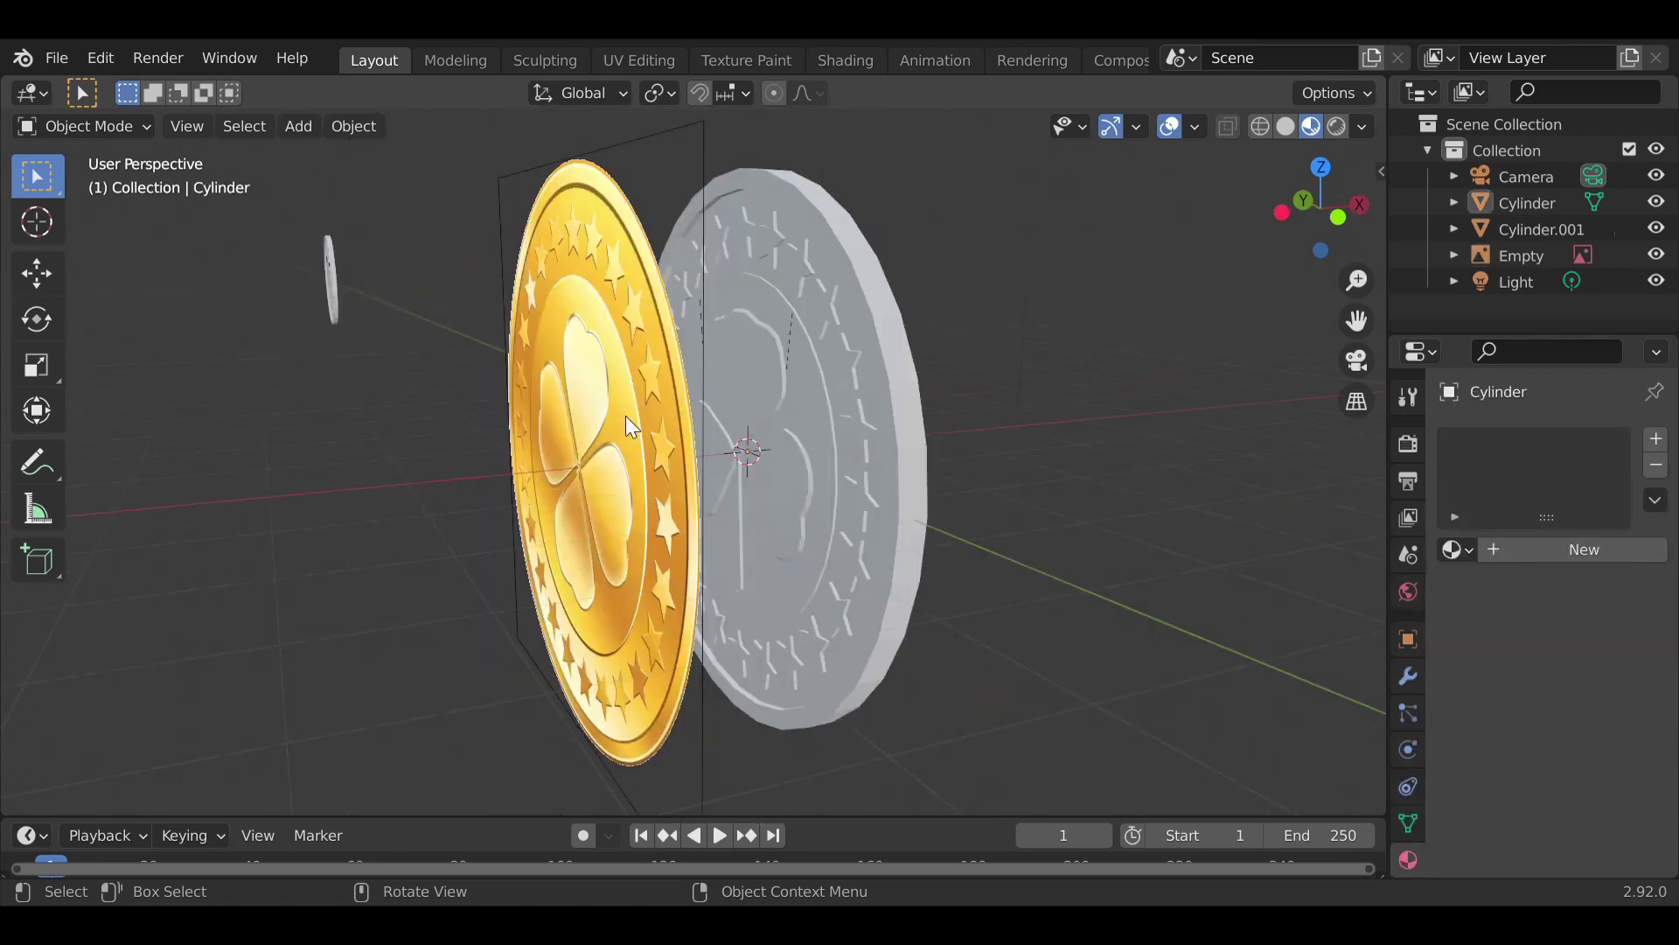
middle_click_drag(626, 427, 673, 348)
left_click(542, 387)
middle_click_drag(952, 349, 978, 411)
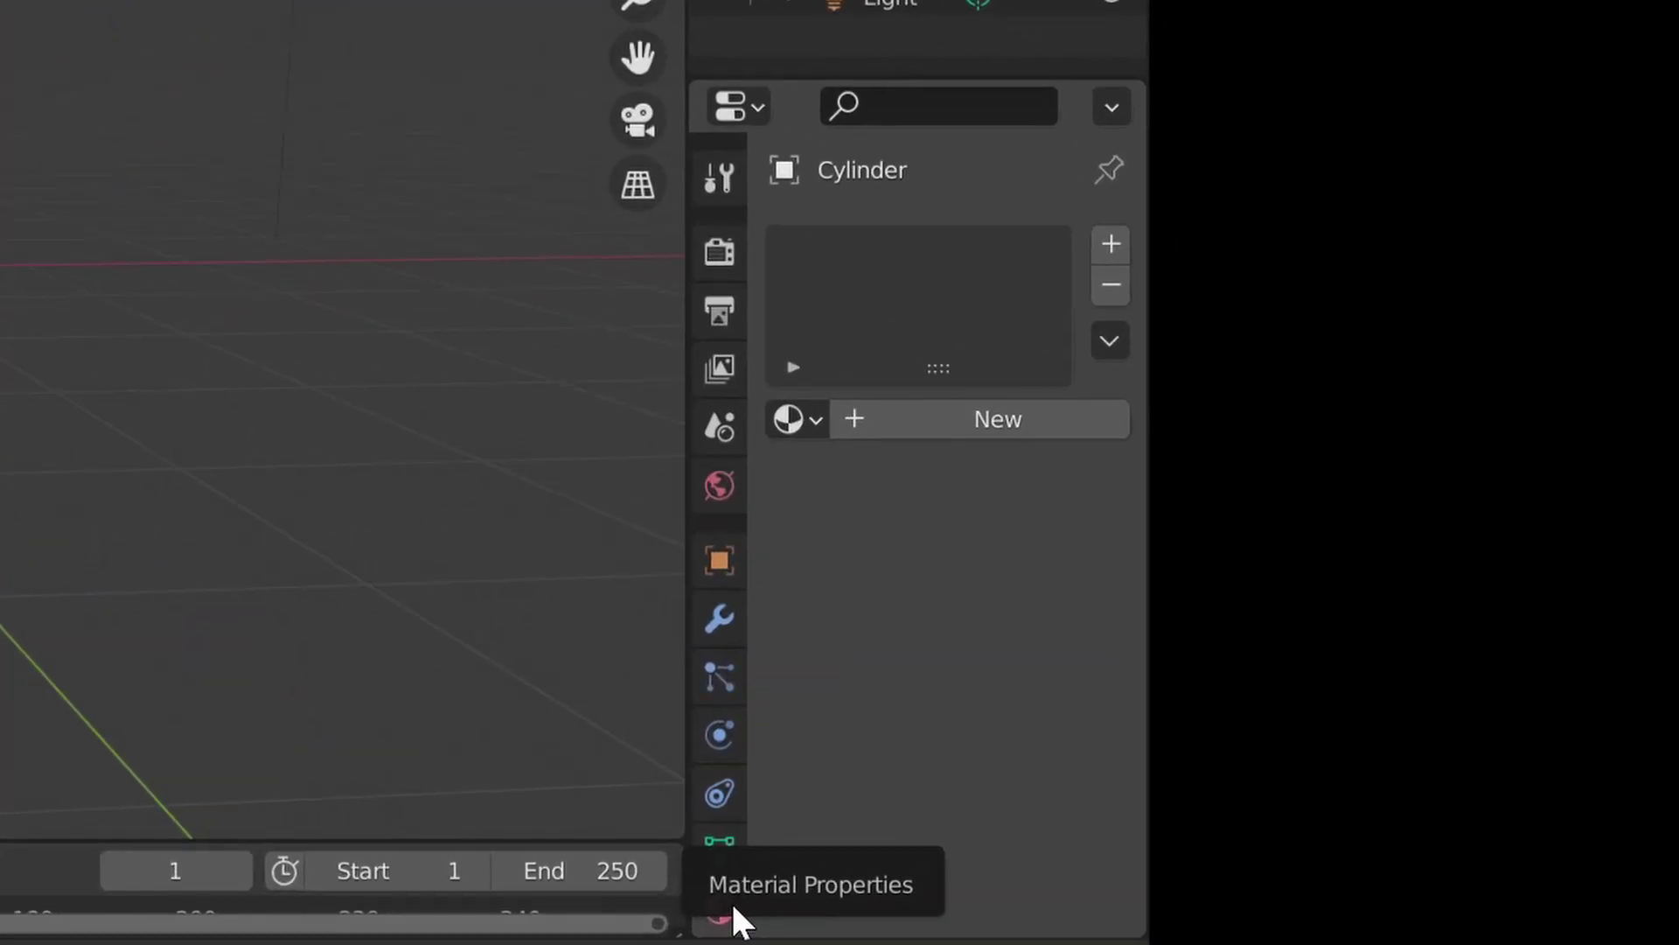
- Create a new material on the grey coin and give it a golden-yellow base color
left_click(1011, 421)
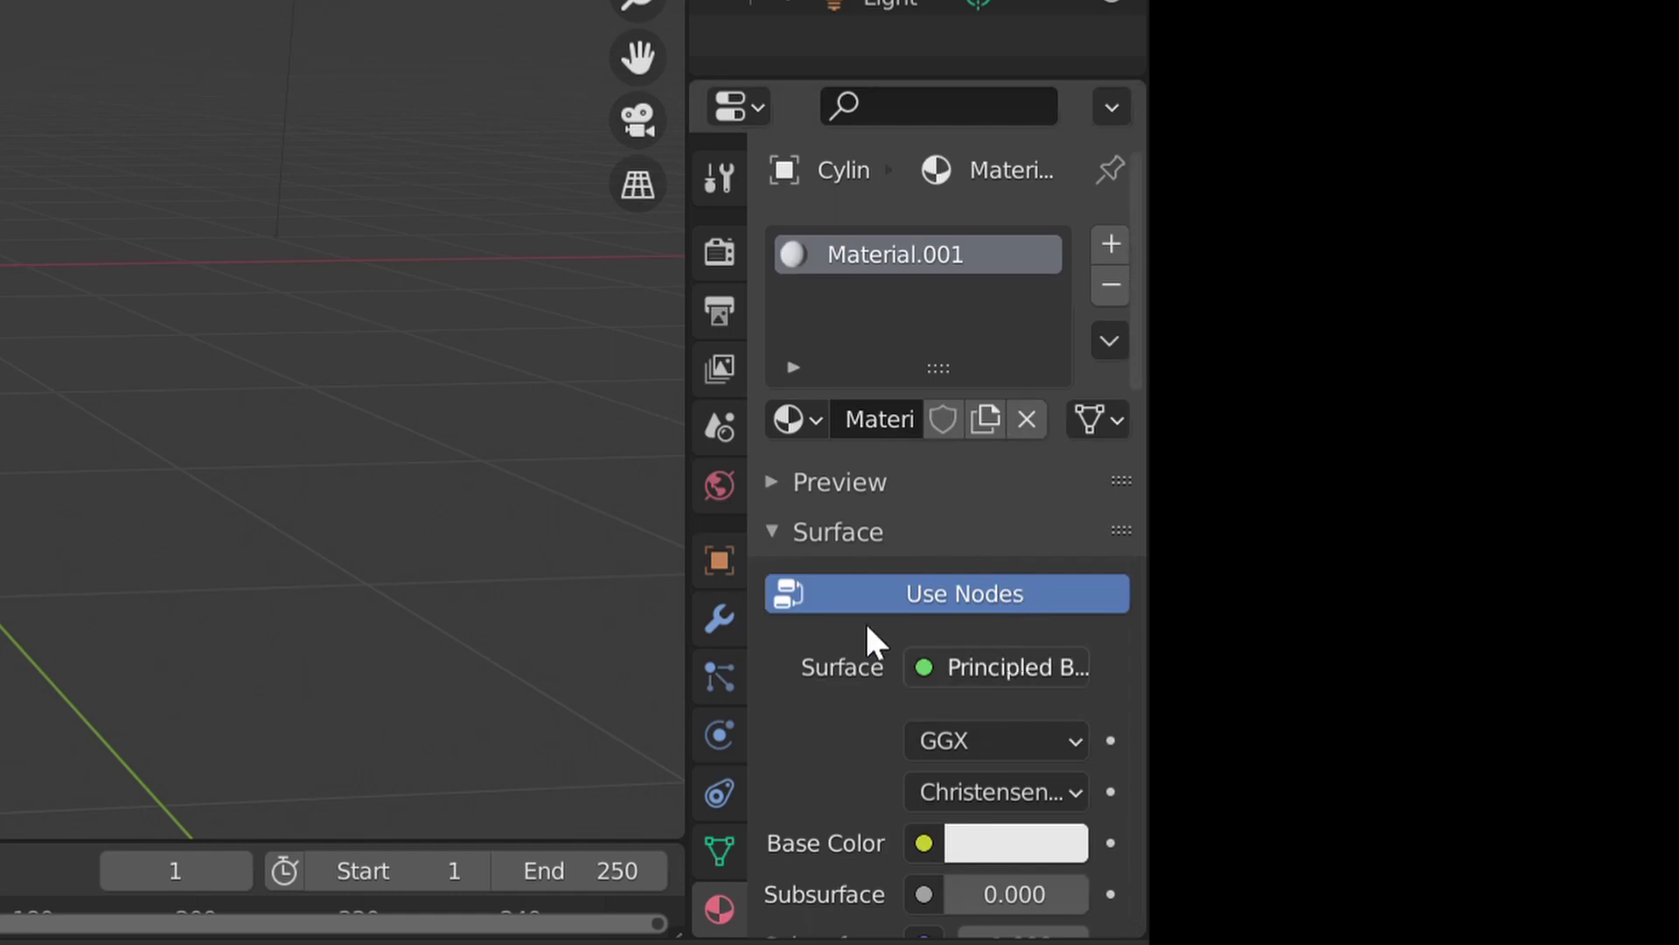
scroll(831, 645, "down", 1)
middle_click_drag(3, 449, 98, 497)
left_click(994, 787)
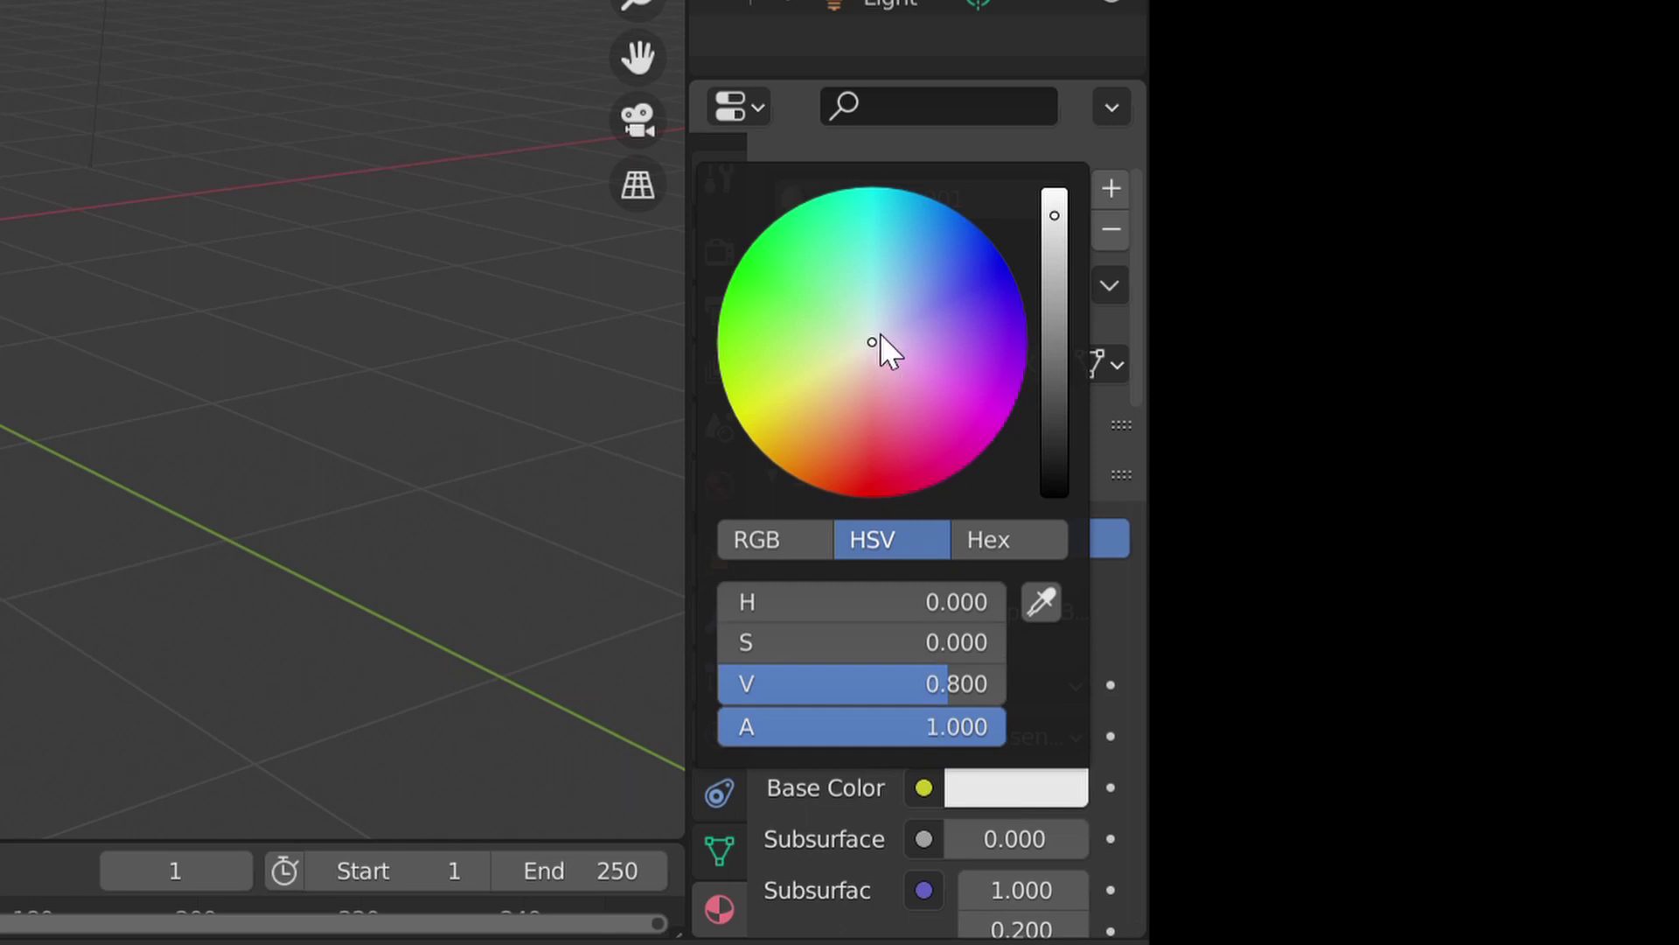
left_click(960, 787)
mouse_move(866, 330)
left_mouse_down()
mouse_move(787, 390)
mouse_move(789, 429)
left_mouse_up()
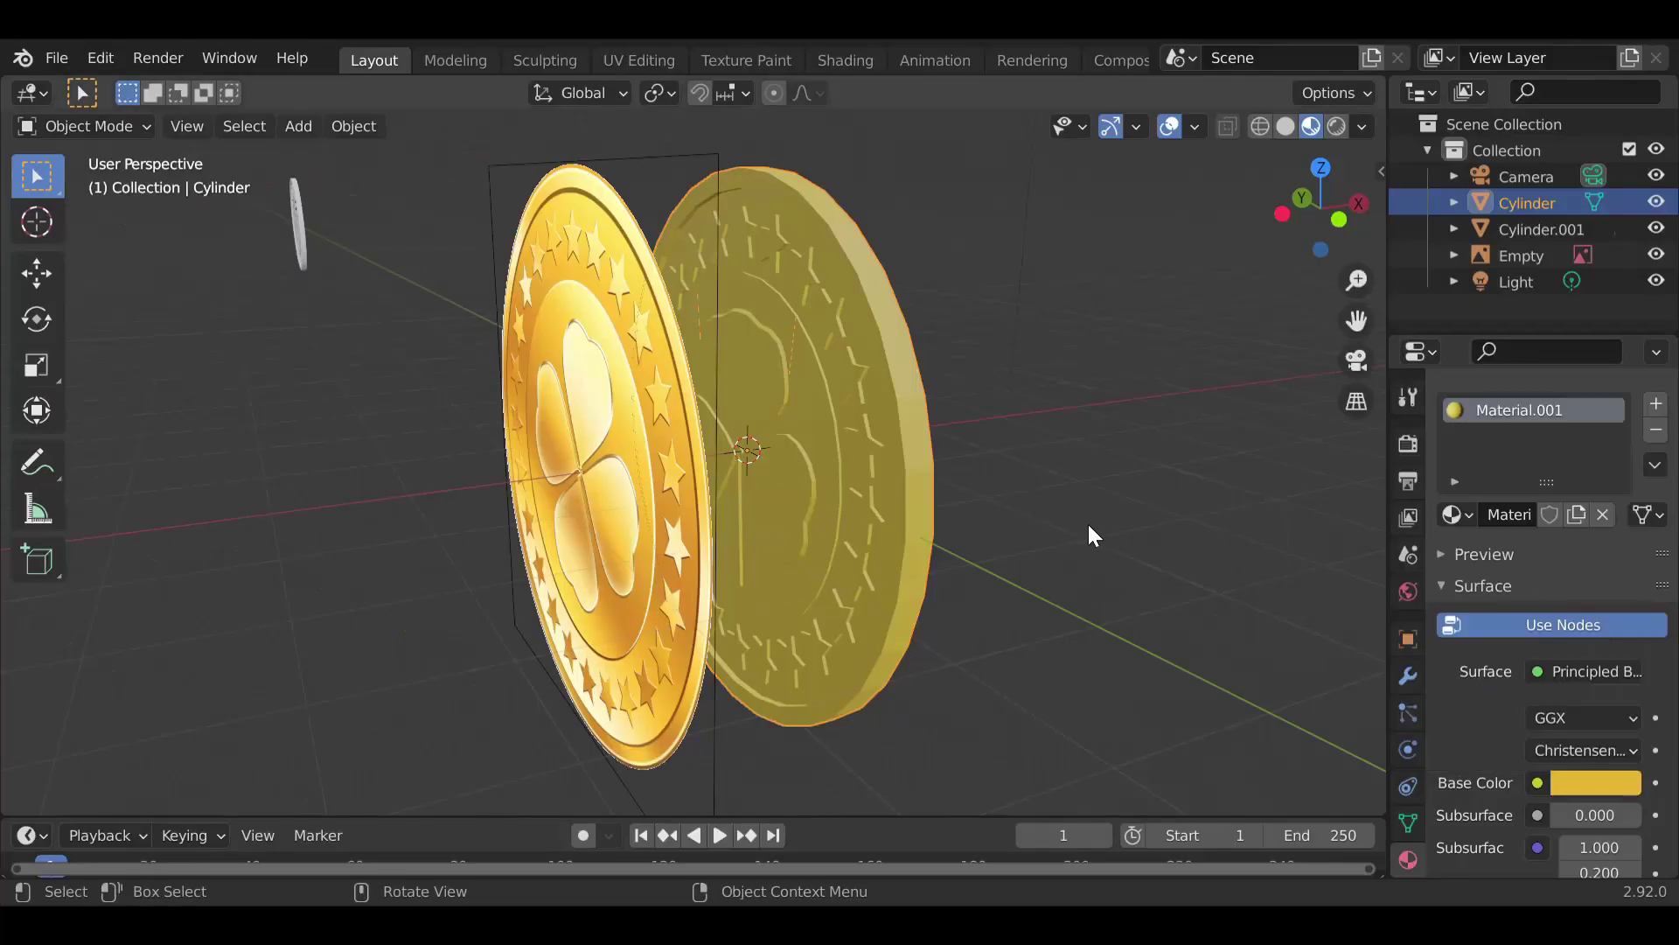
left_click(1088, 525)
middle_click_drag(1088, 525, 814, 478)
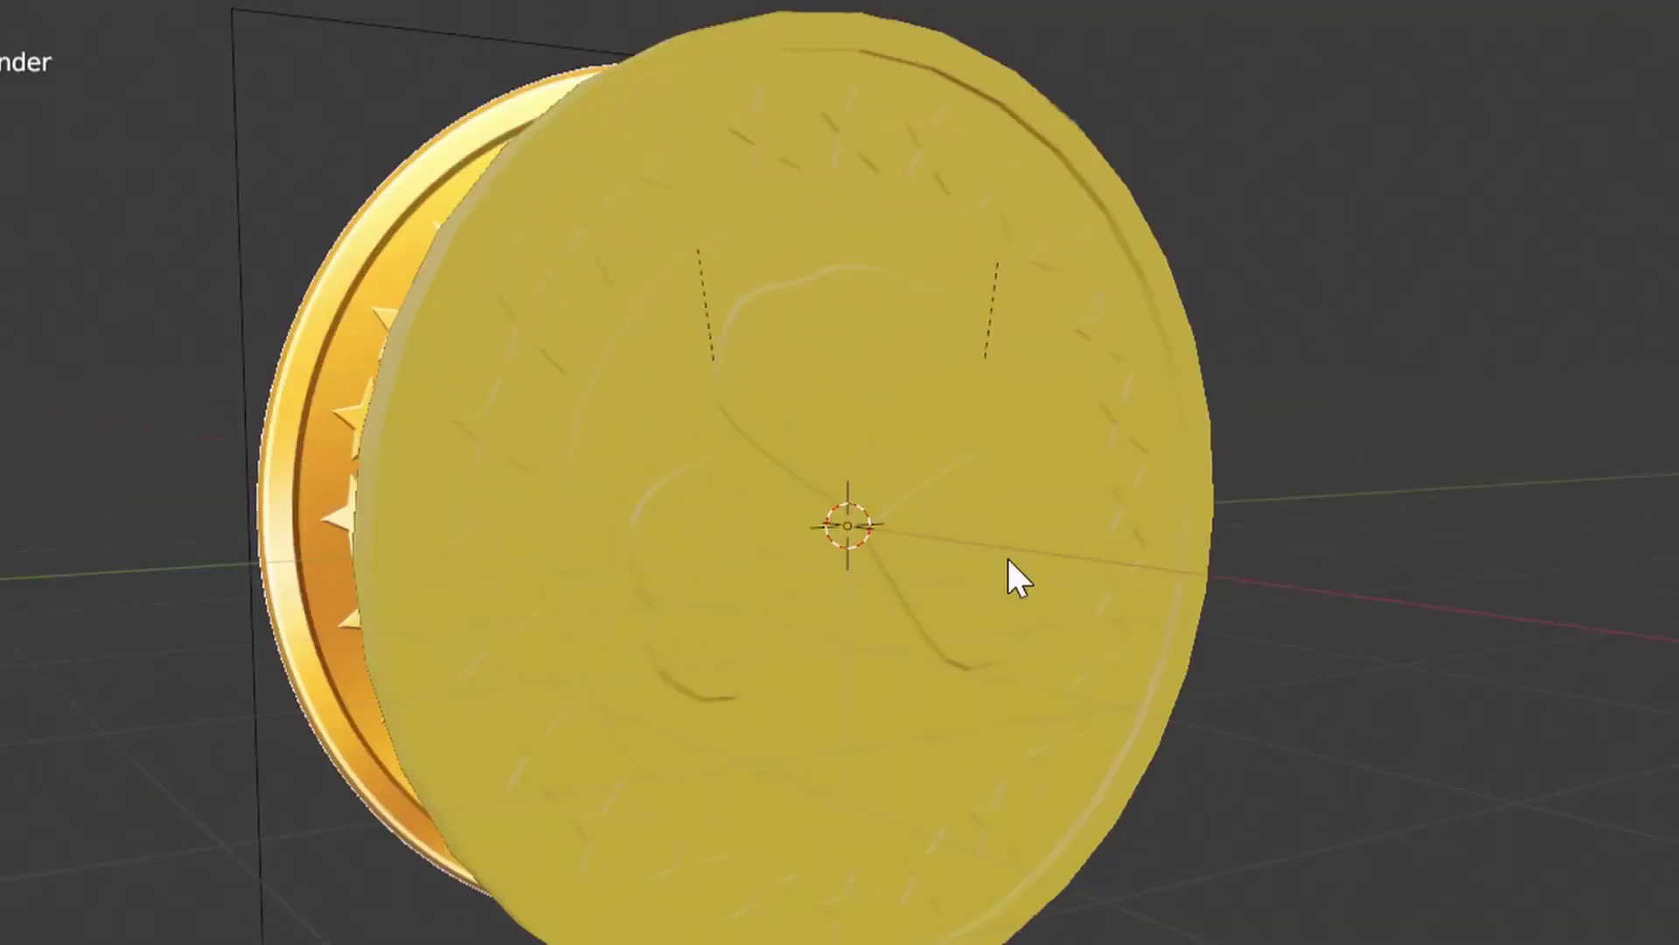
middle_click_drag(1006, 555, 1290, 535)
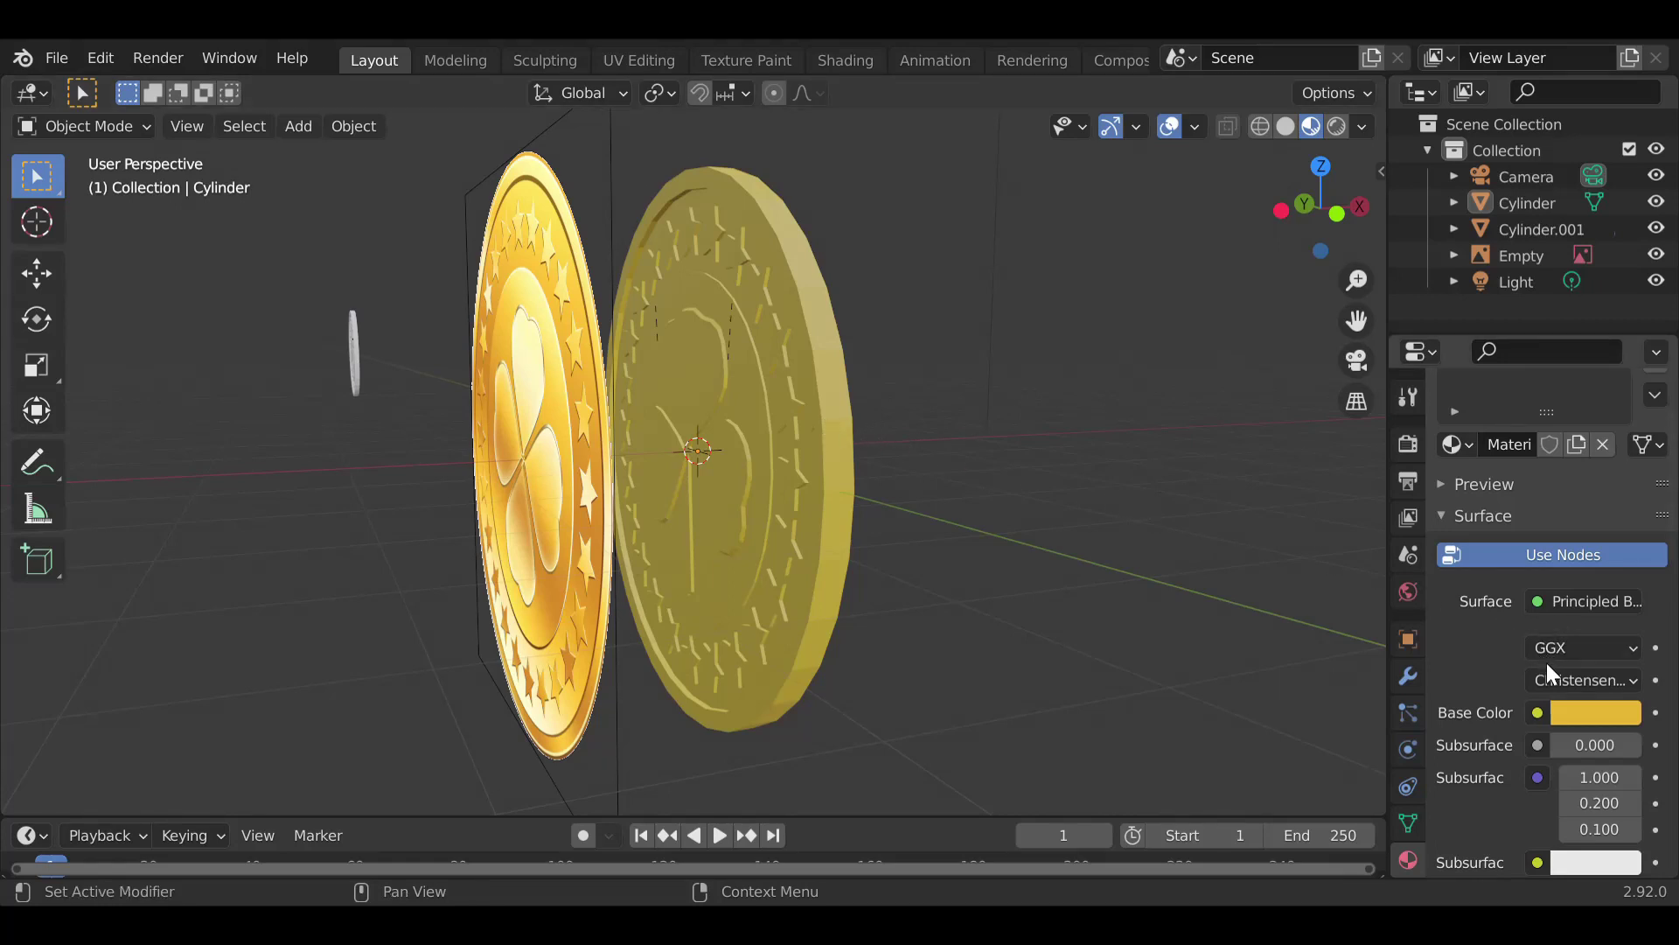
- Set the gold material's Metallic to 1.000 and its Roughness to 0.000
scroll(1557, 705, "down", 1)
scroll(1588, 700, "down", 4)
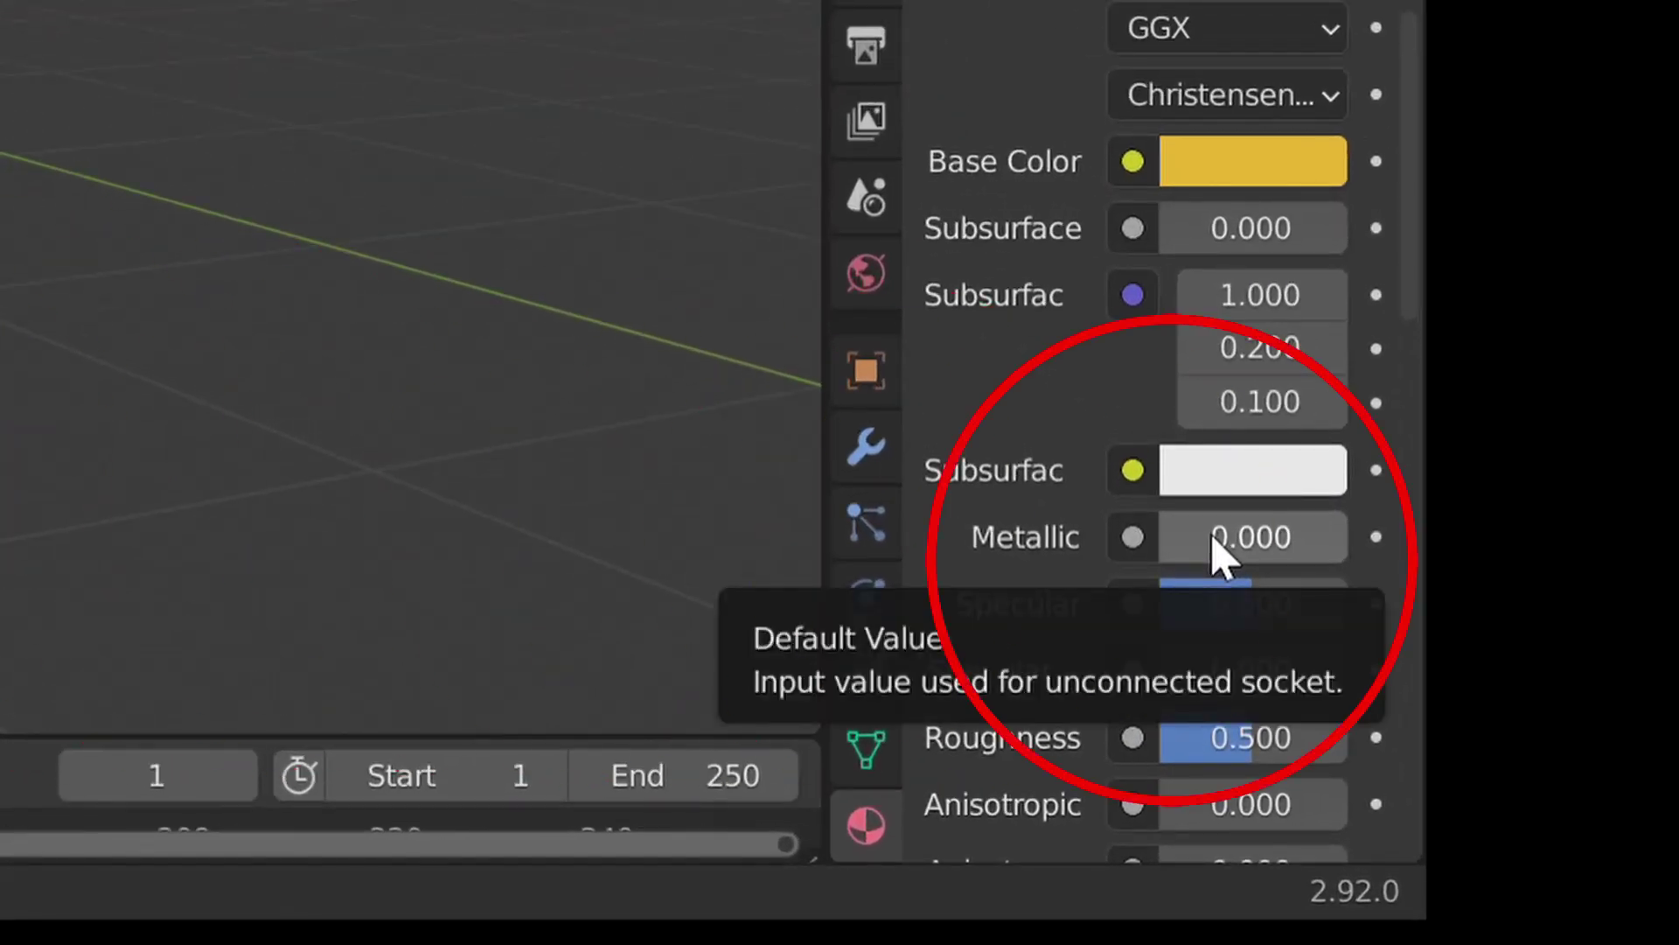
left_click_drag(1215, 537, 1312, 537)
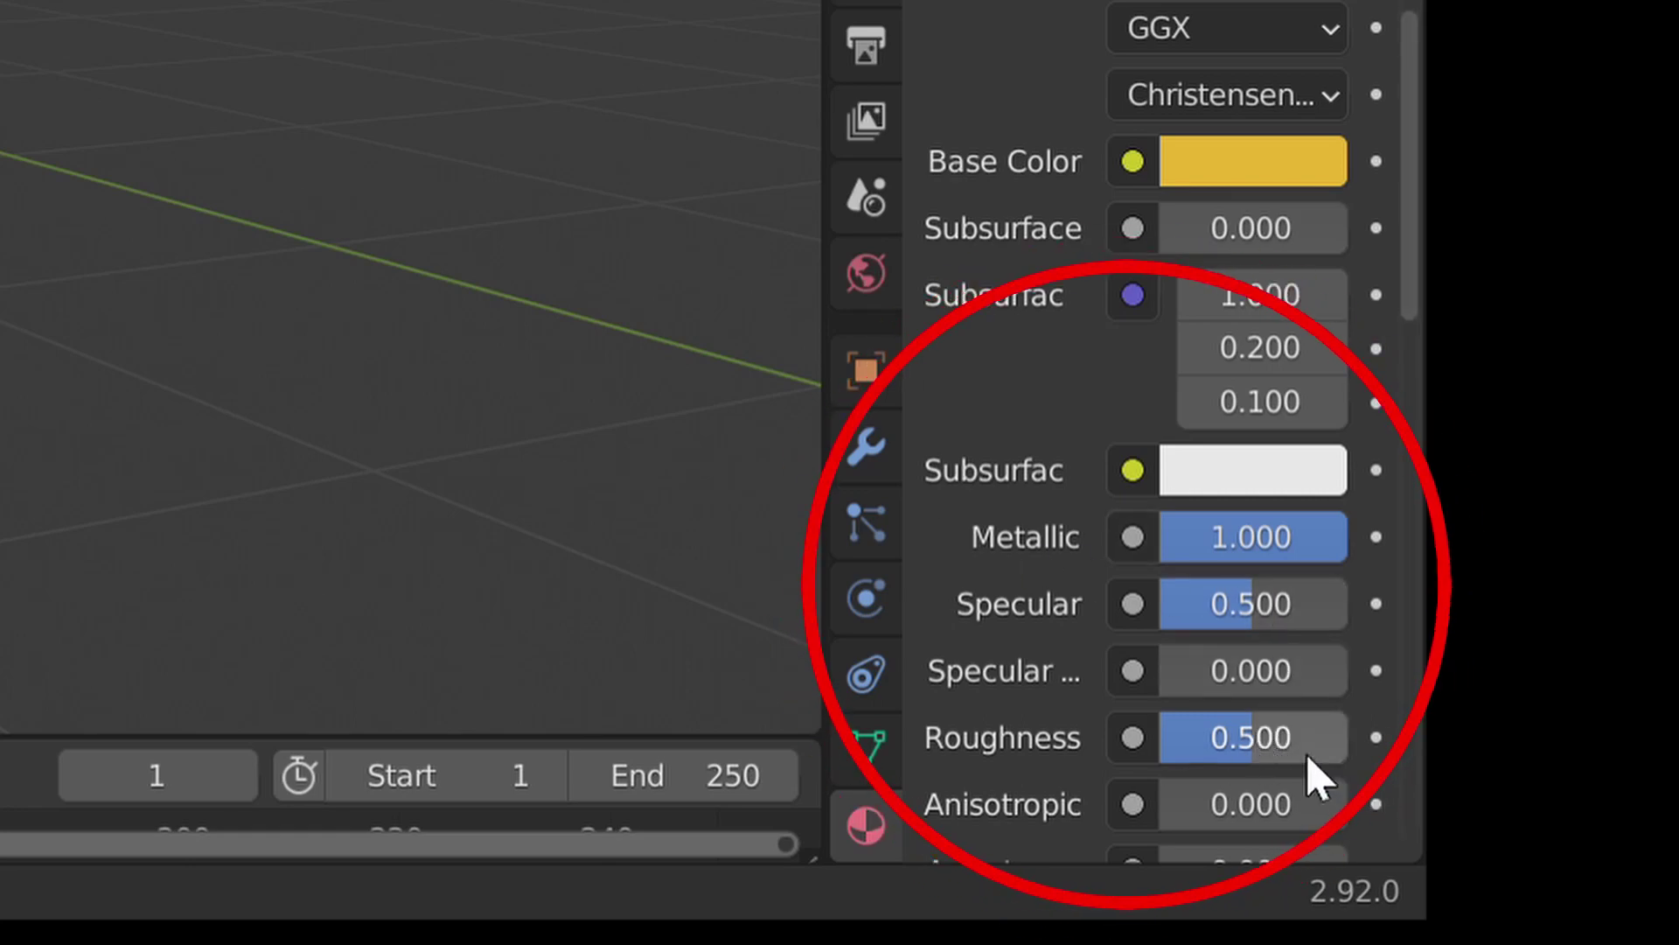
mouse_move(1304, 750)
left_mouse_down()
mouse_move(1207, 750)
mouse_move(1299, 735)
left_mouse_up()
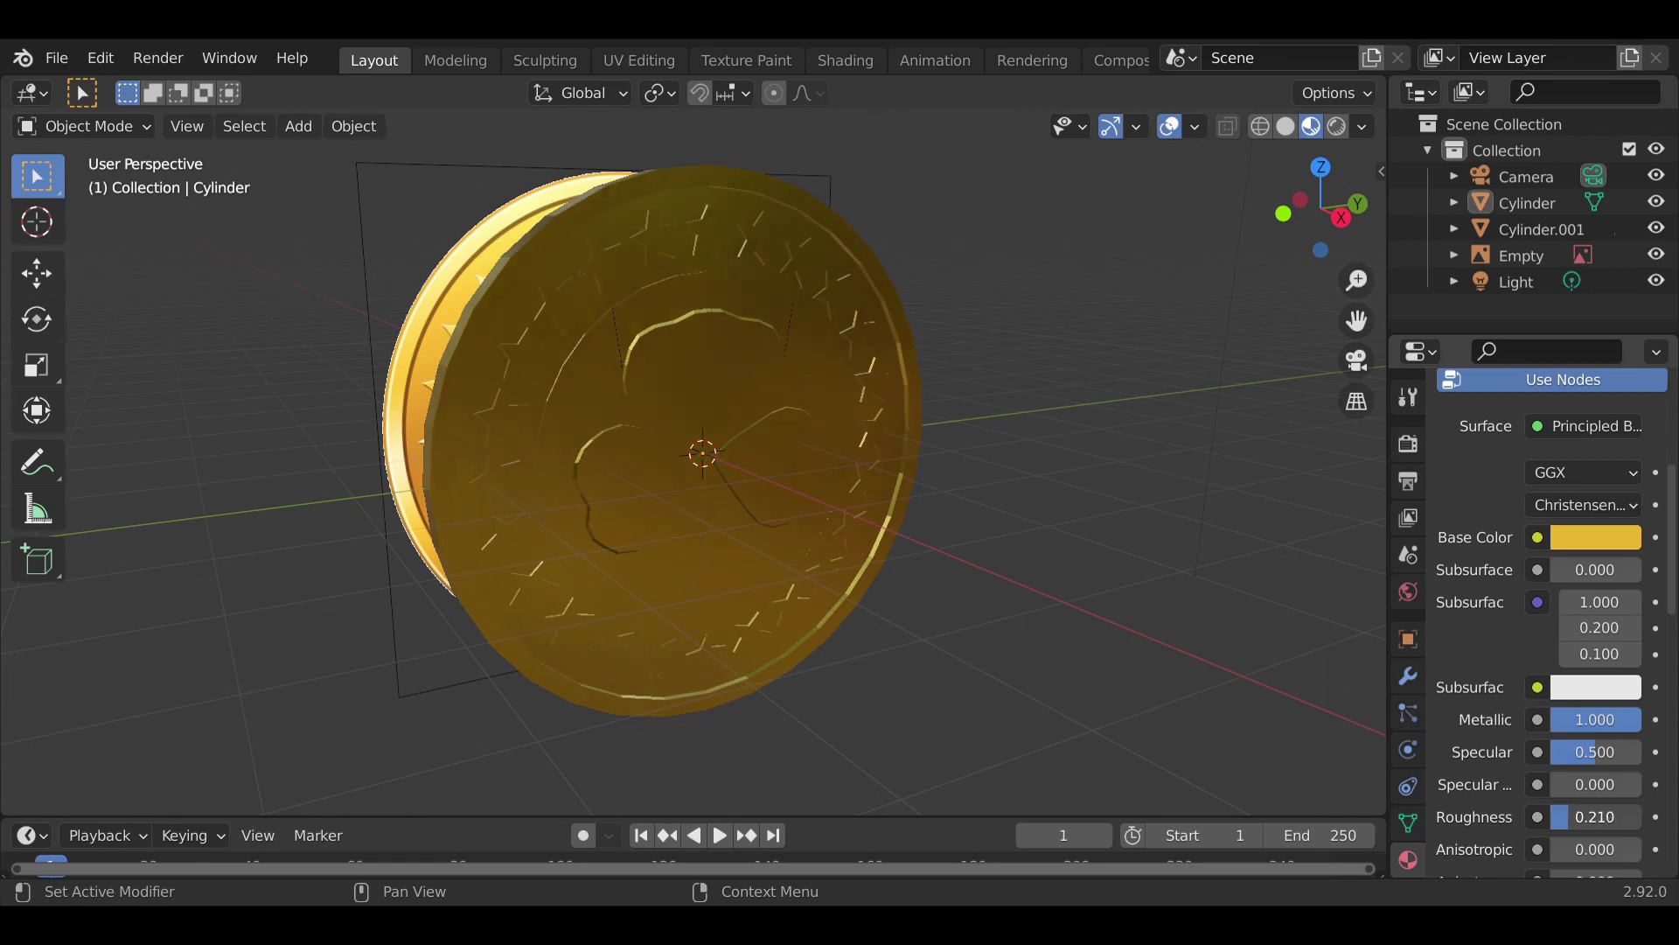
left_click_drag(1596, 816, 1526, 816)
- Raise the gold material's Roughness to 0.352, and reduce it to 0.248 after viewing the coin's reflections
middle_click_drag(1143, 665, 892, 512)
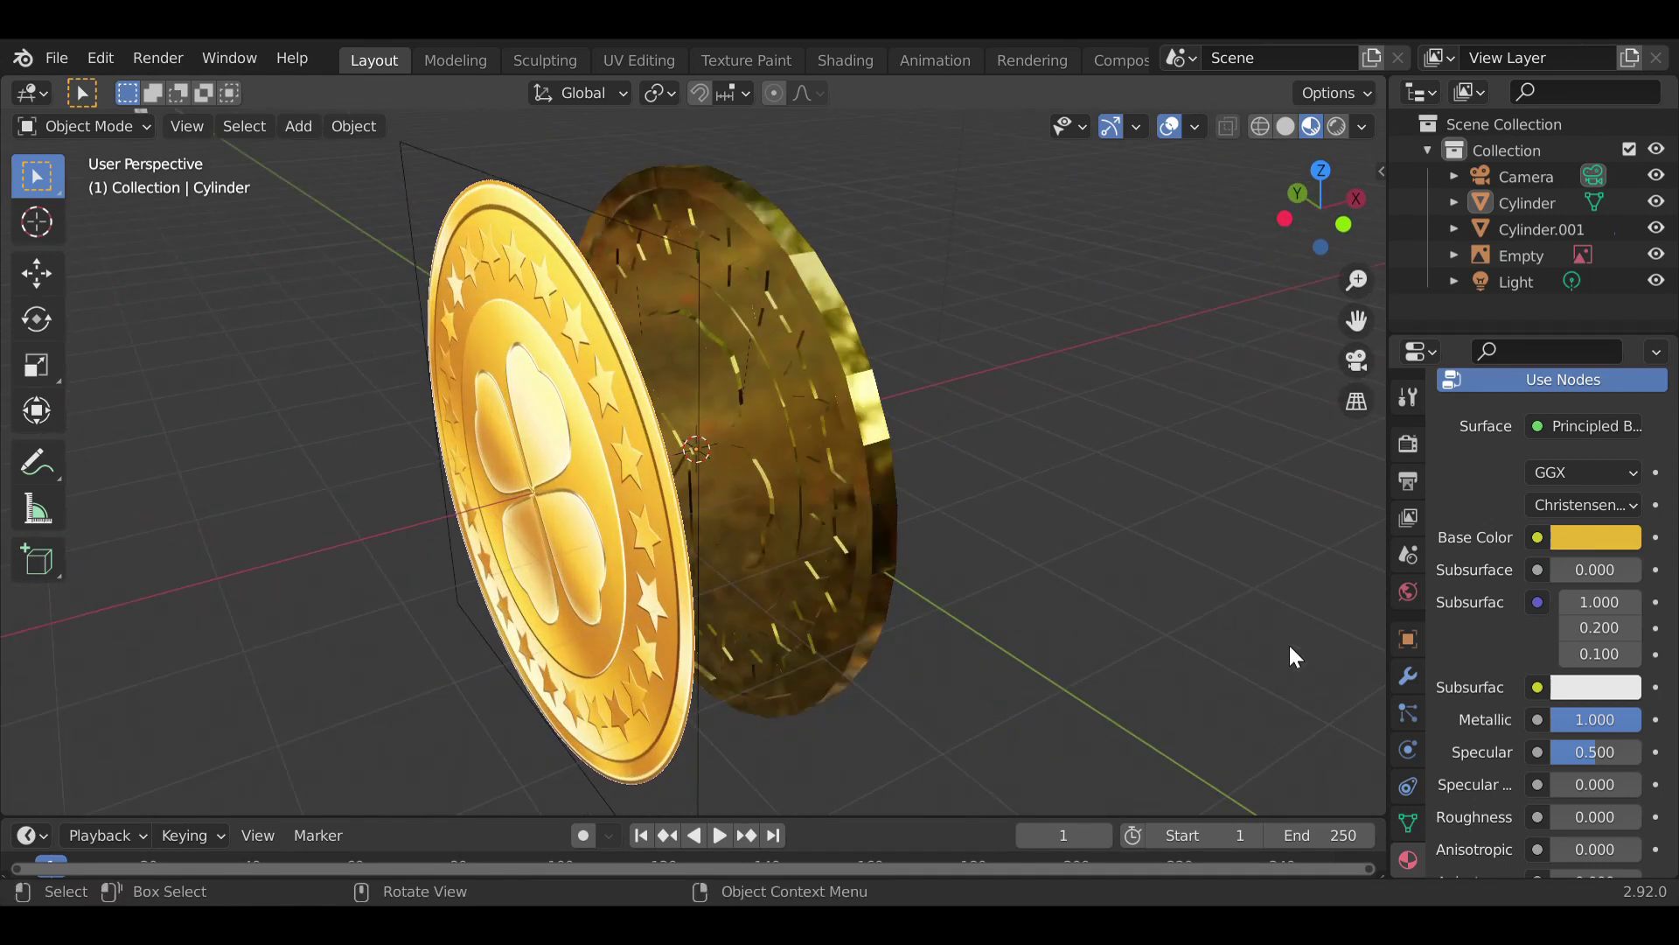
left_click_drag(1602, 817, 1632, 817)
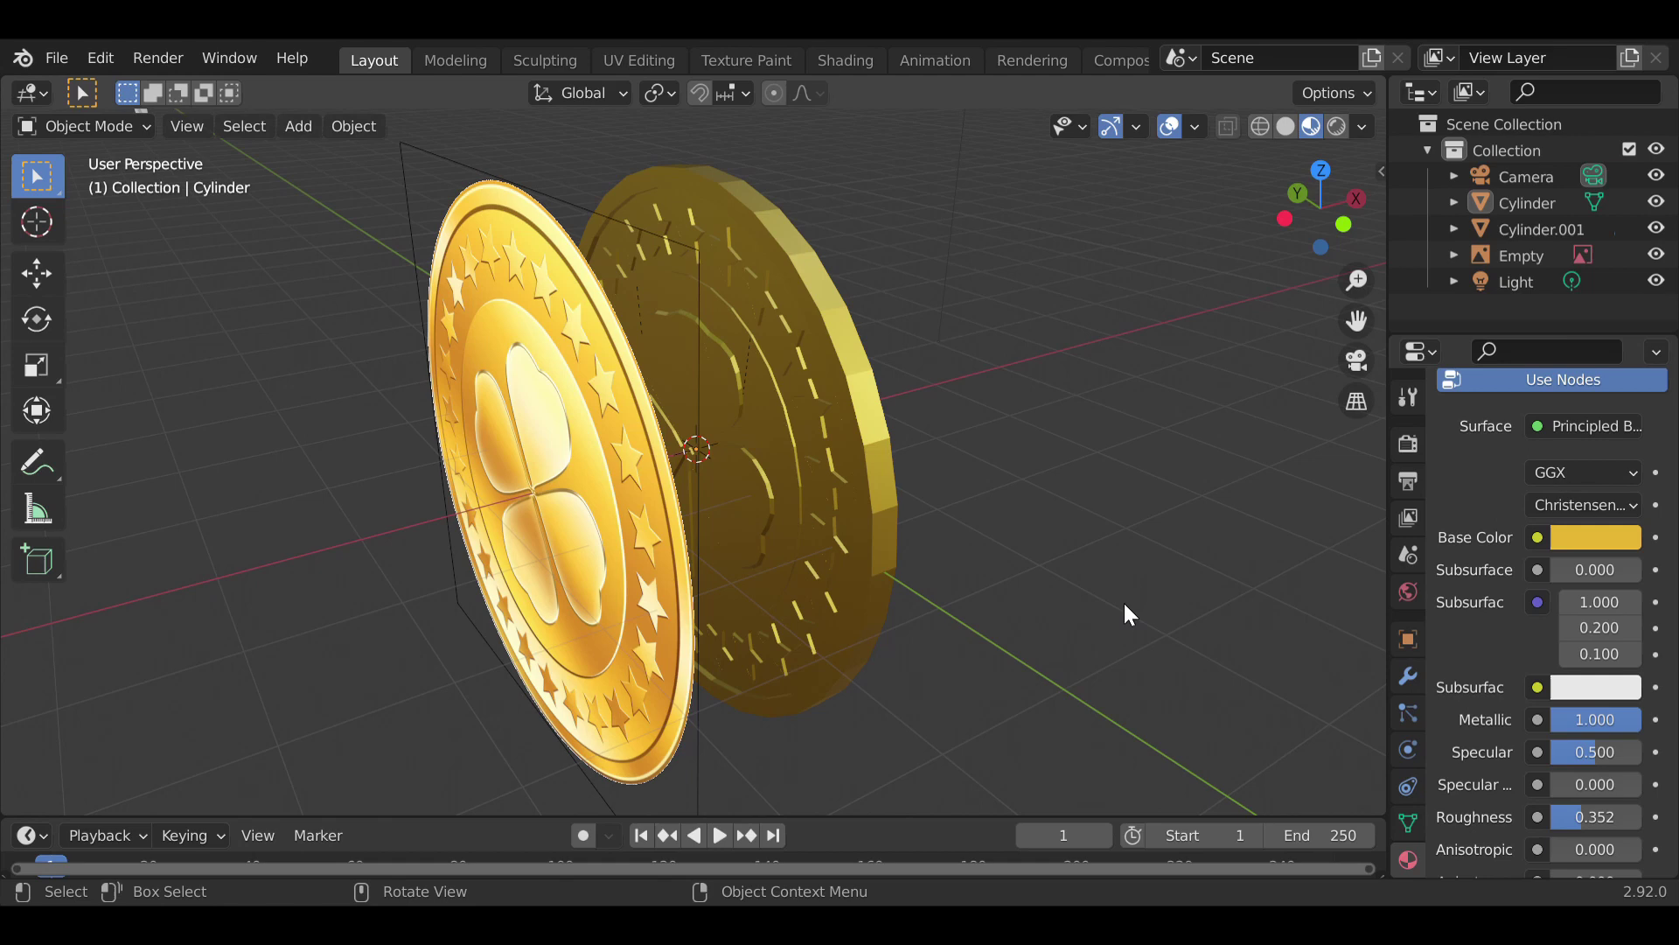
mouse_move(1123, 600)
middle_mouse_down()
mouse_move(735, 491)
mouse_move(1038, 582)
mouse_move(1151, 593)
middle_mouse_up()
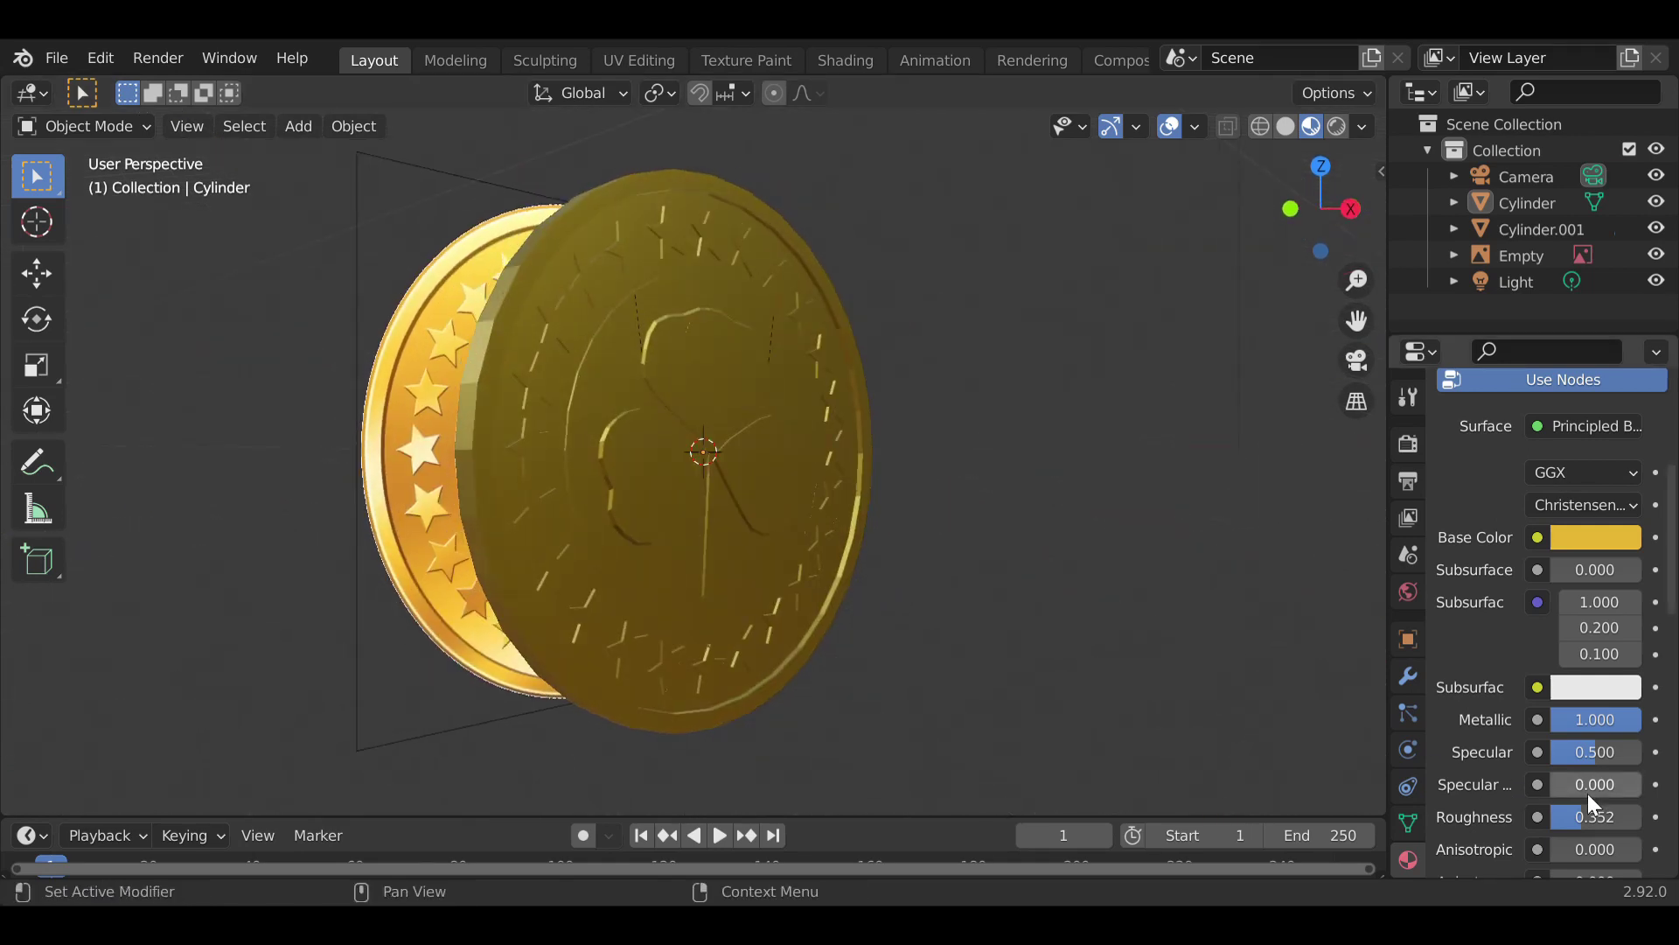
left_click_drag(1600, 817, 1579, 817)
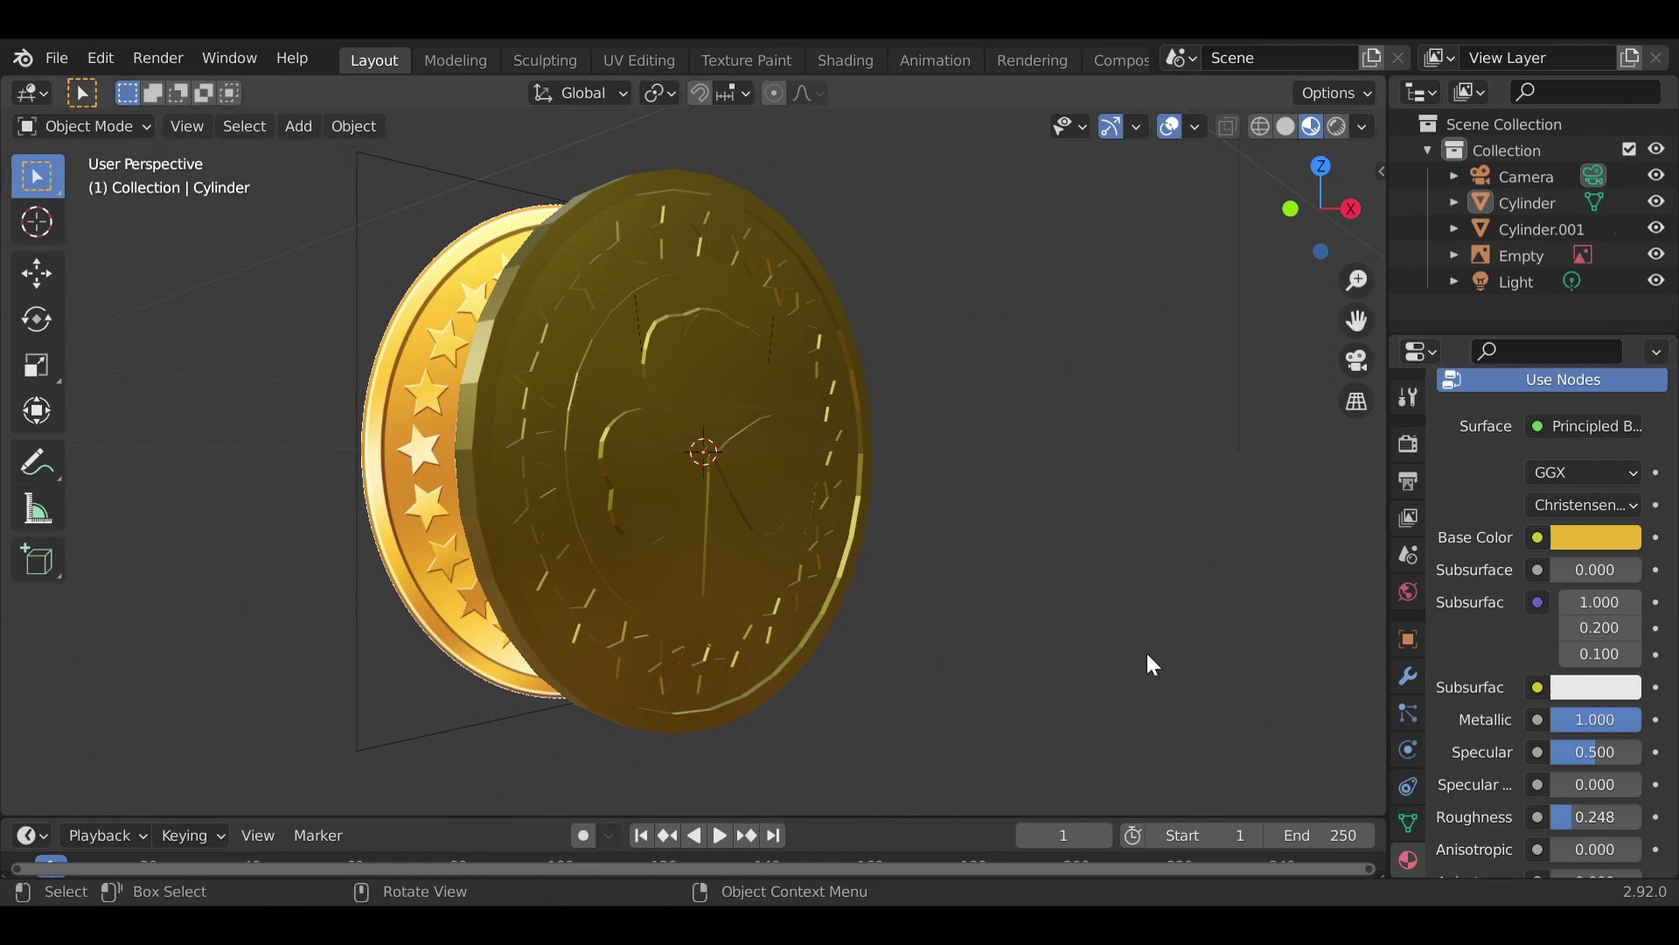
- Inspect the gold coin's metallic surface and relief from several angles and distances
middle_click_drag(1145, 649, 1121, 677)
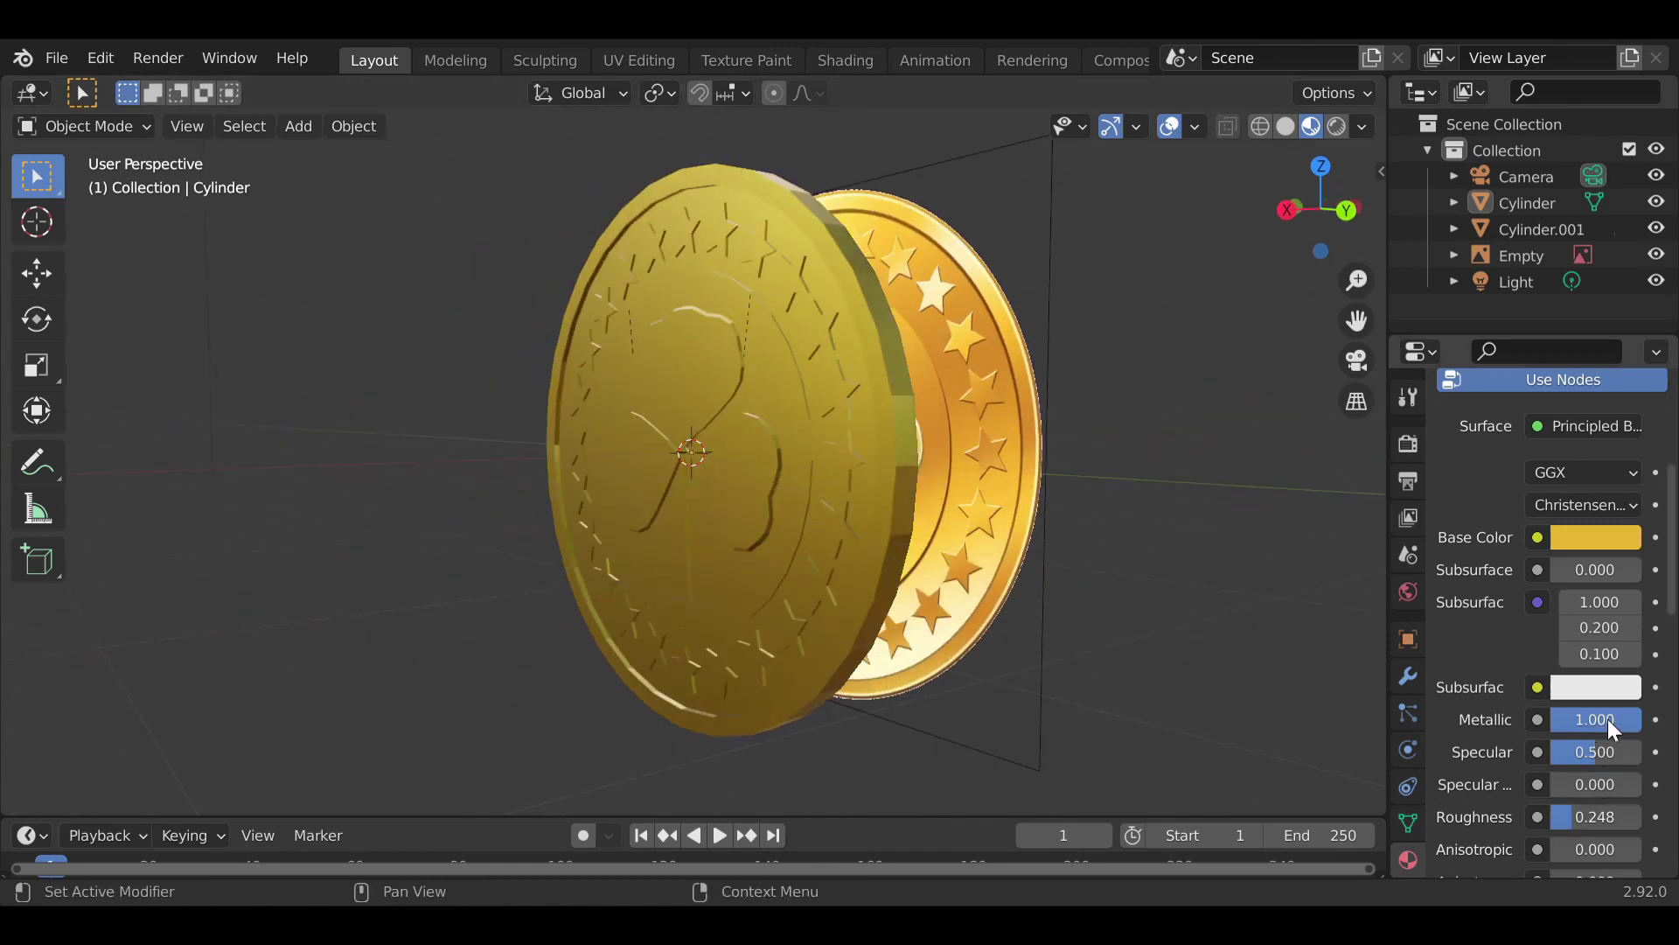
mouse_move(1607, 719)
left_mouse_down()
mouse_move(1574, 719)
mouse_move(1647, 729)
left_mouse_up()
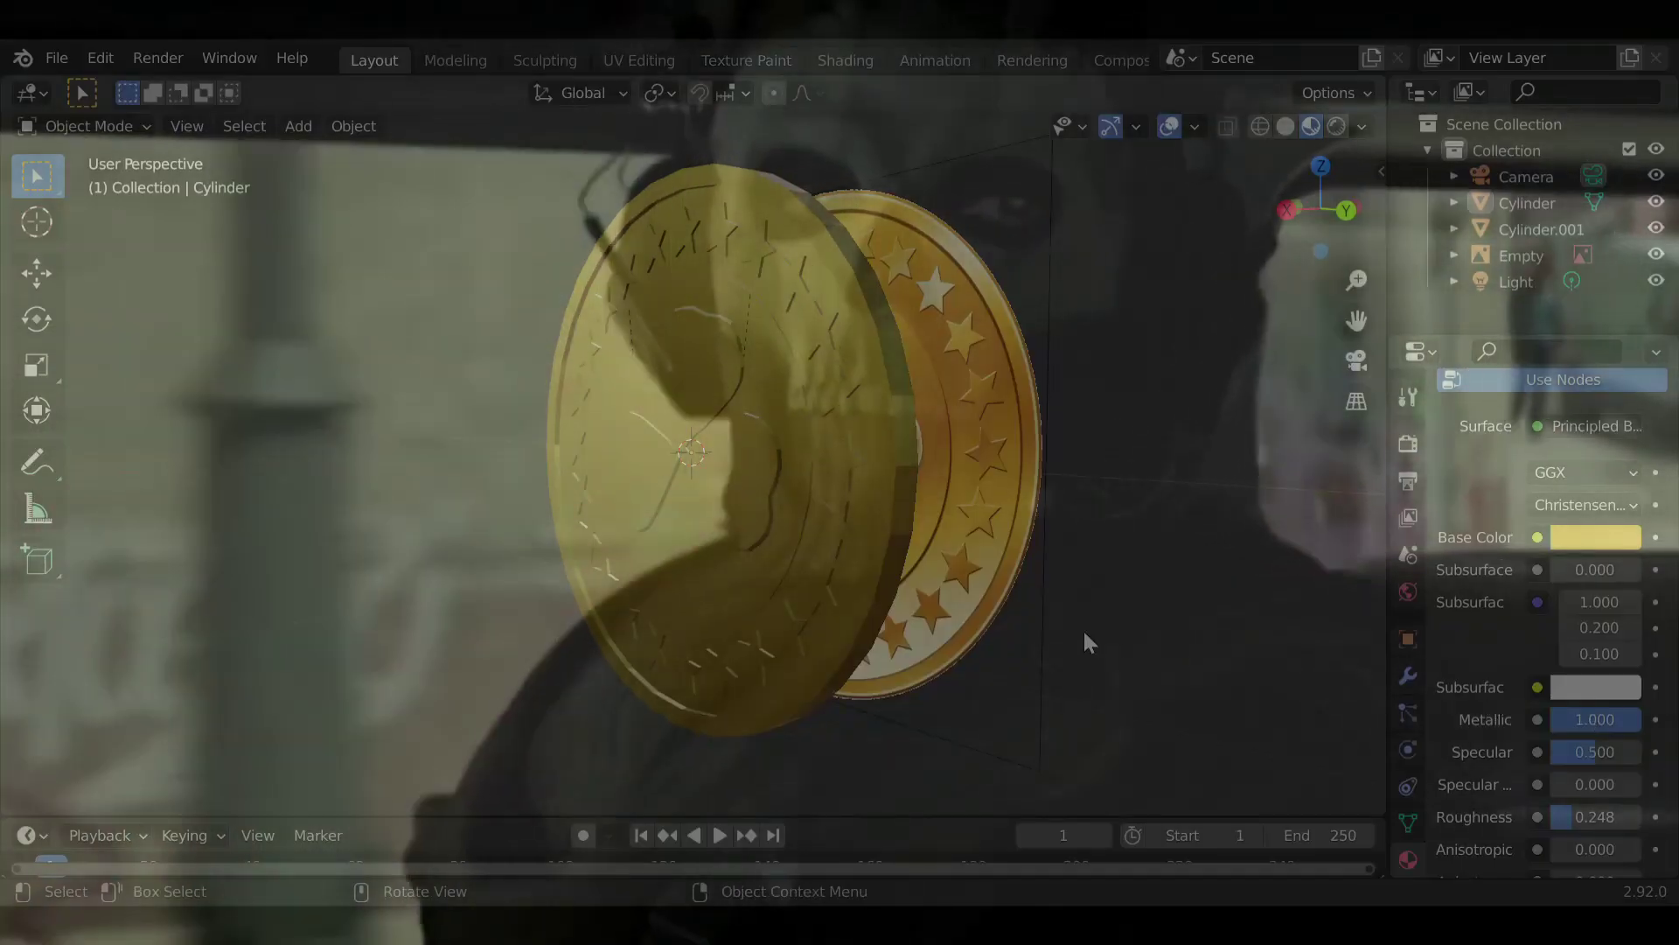
middle_click_drag(1083, 628, 797, 523)
scroll(797, 523, "up", 2)
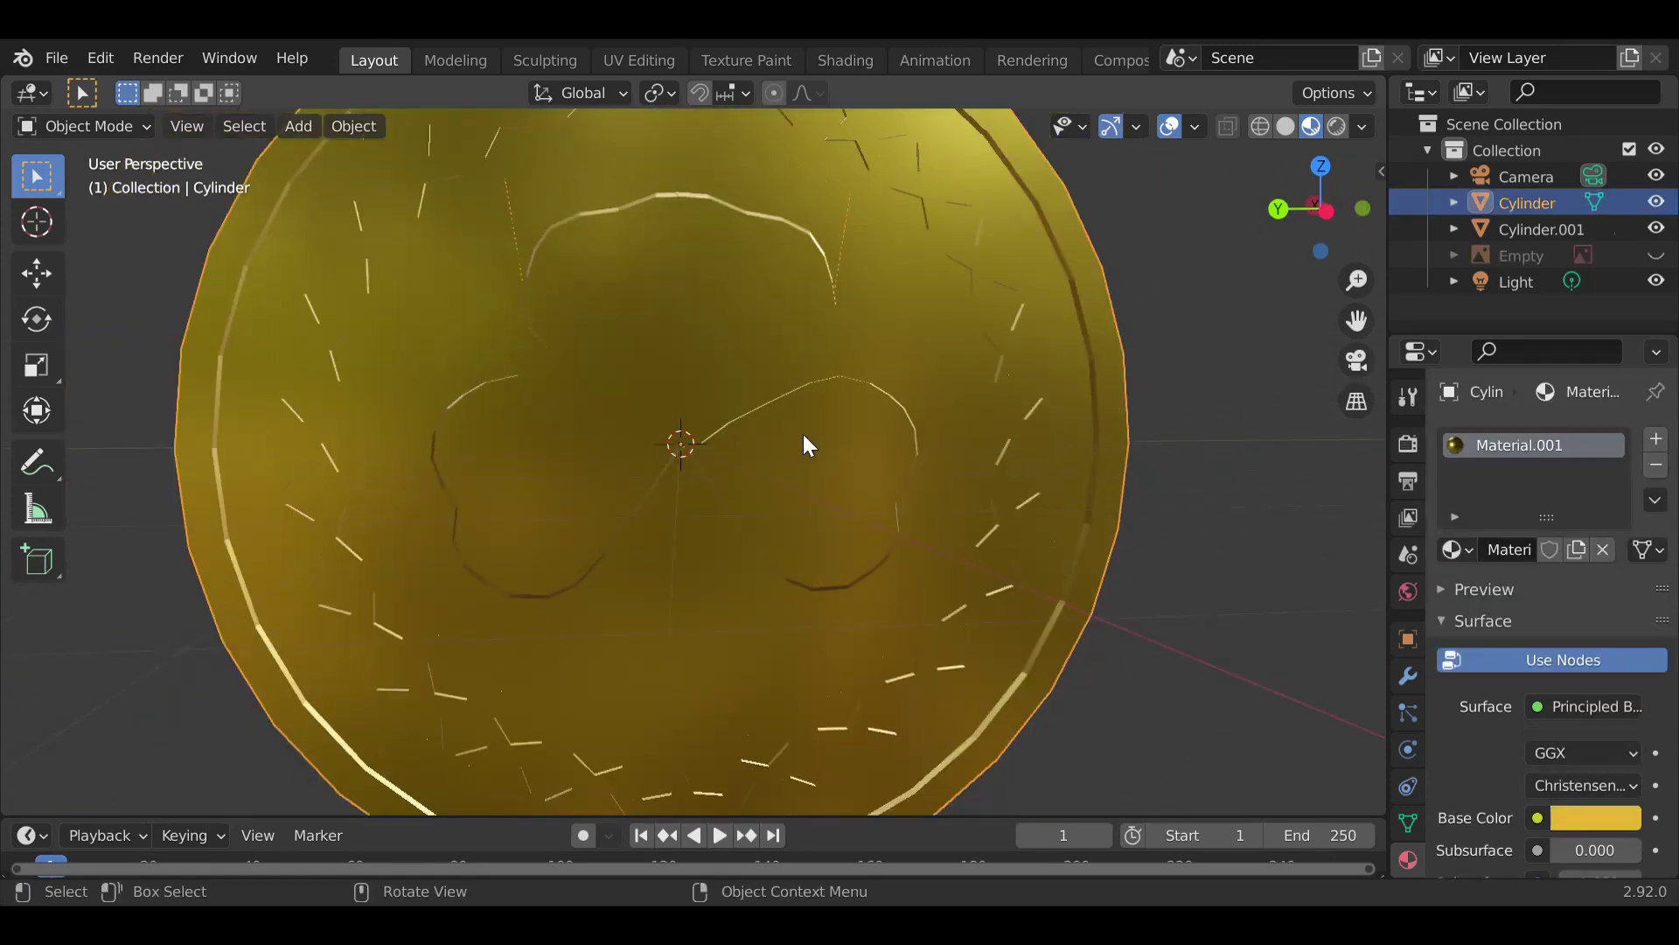
scroll(803, 434, "down", 4)
middle_click_drag(870, 428, 714, 370)
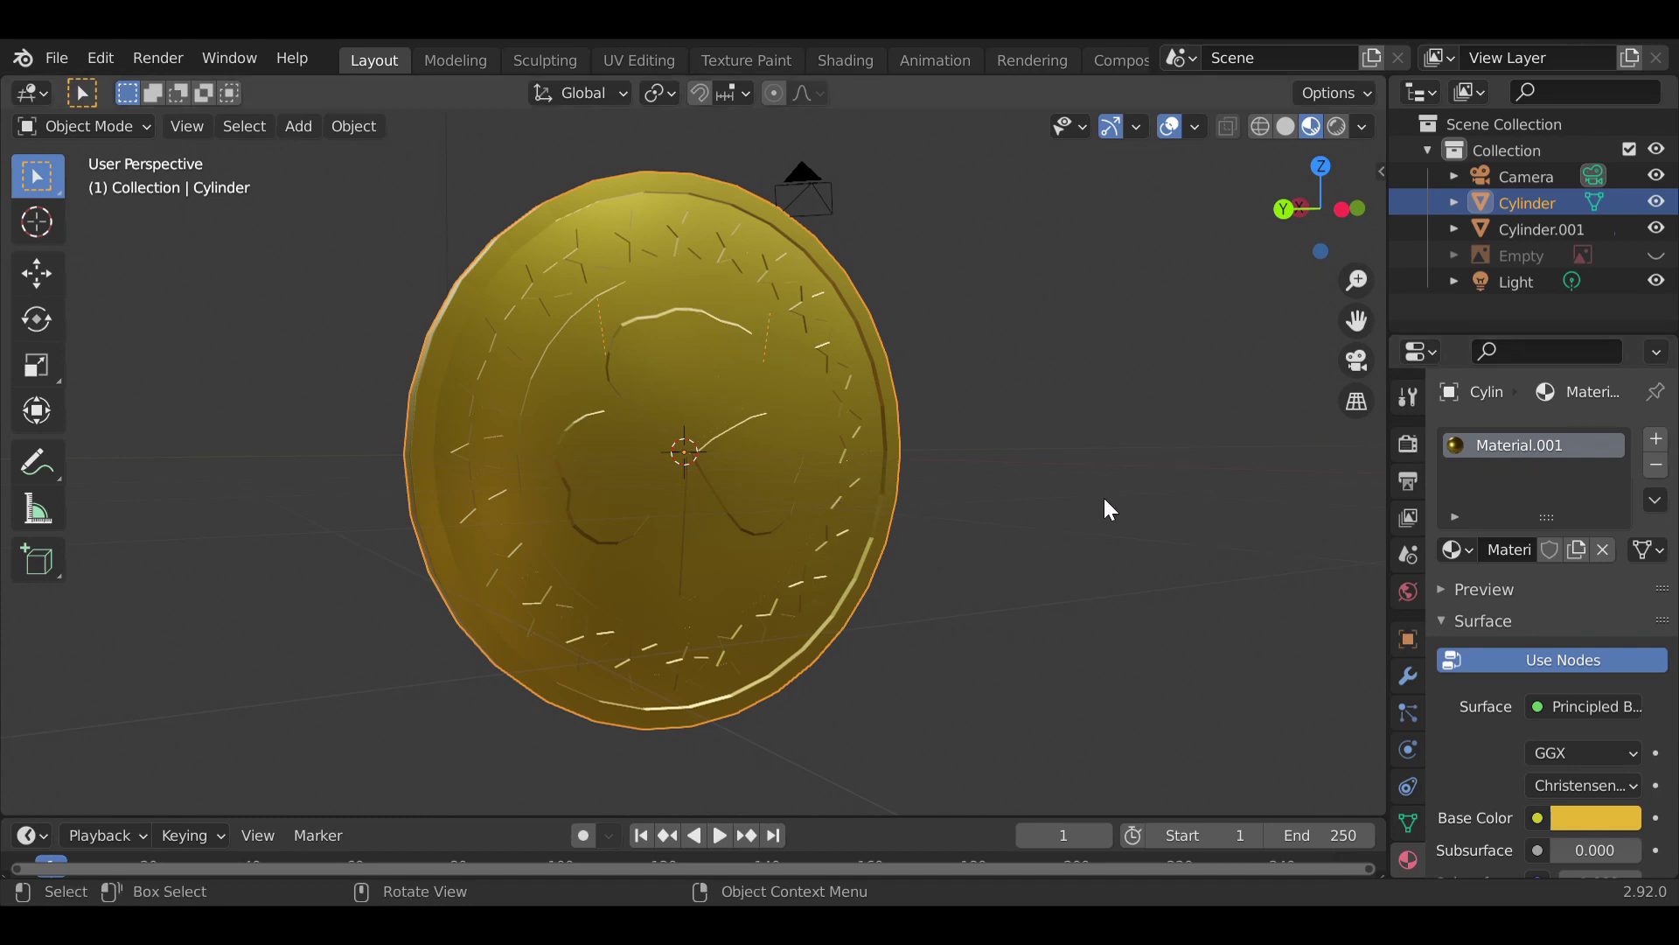
middle_click_drag(927, 474, 997, 469)
scroll(889, 453, "up", 3)
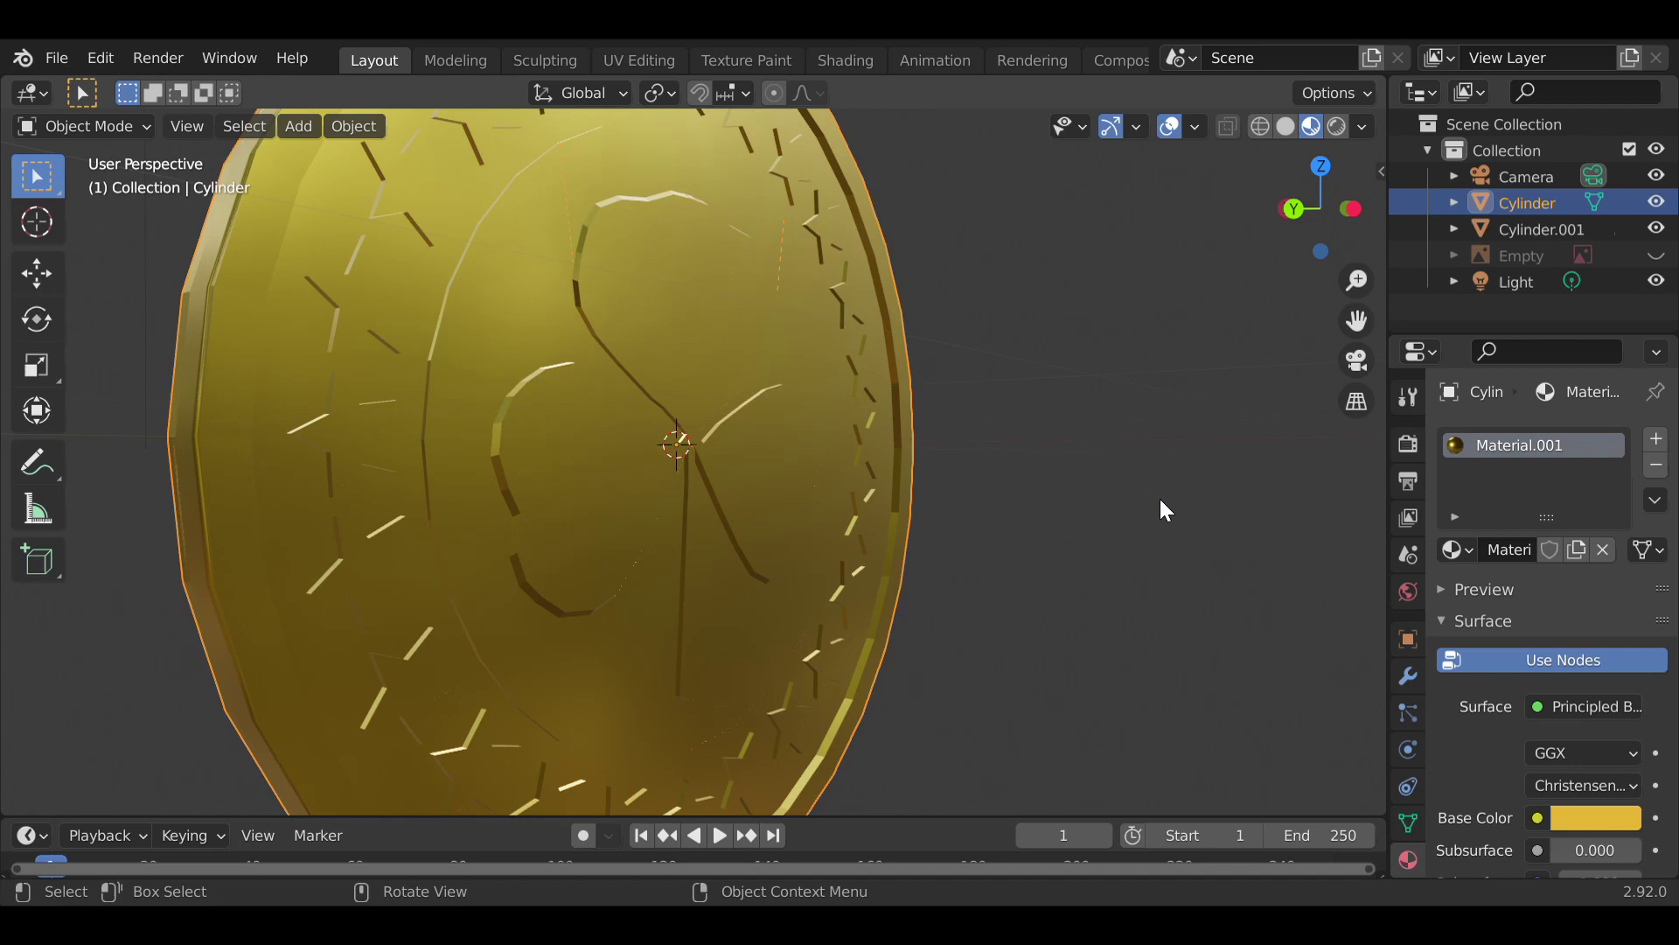
- Add a second material slot to the coin with a new material and give it a dark green base color
left_click(1160, 498)
left_click(736, 385)
left_click(1655, 438)
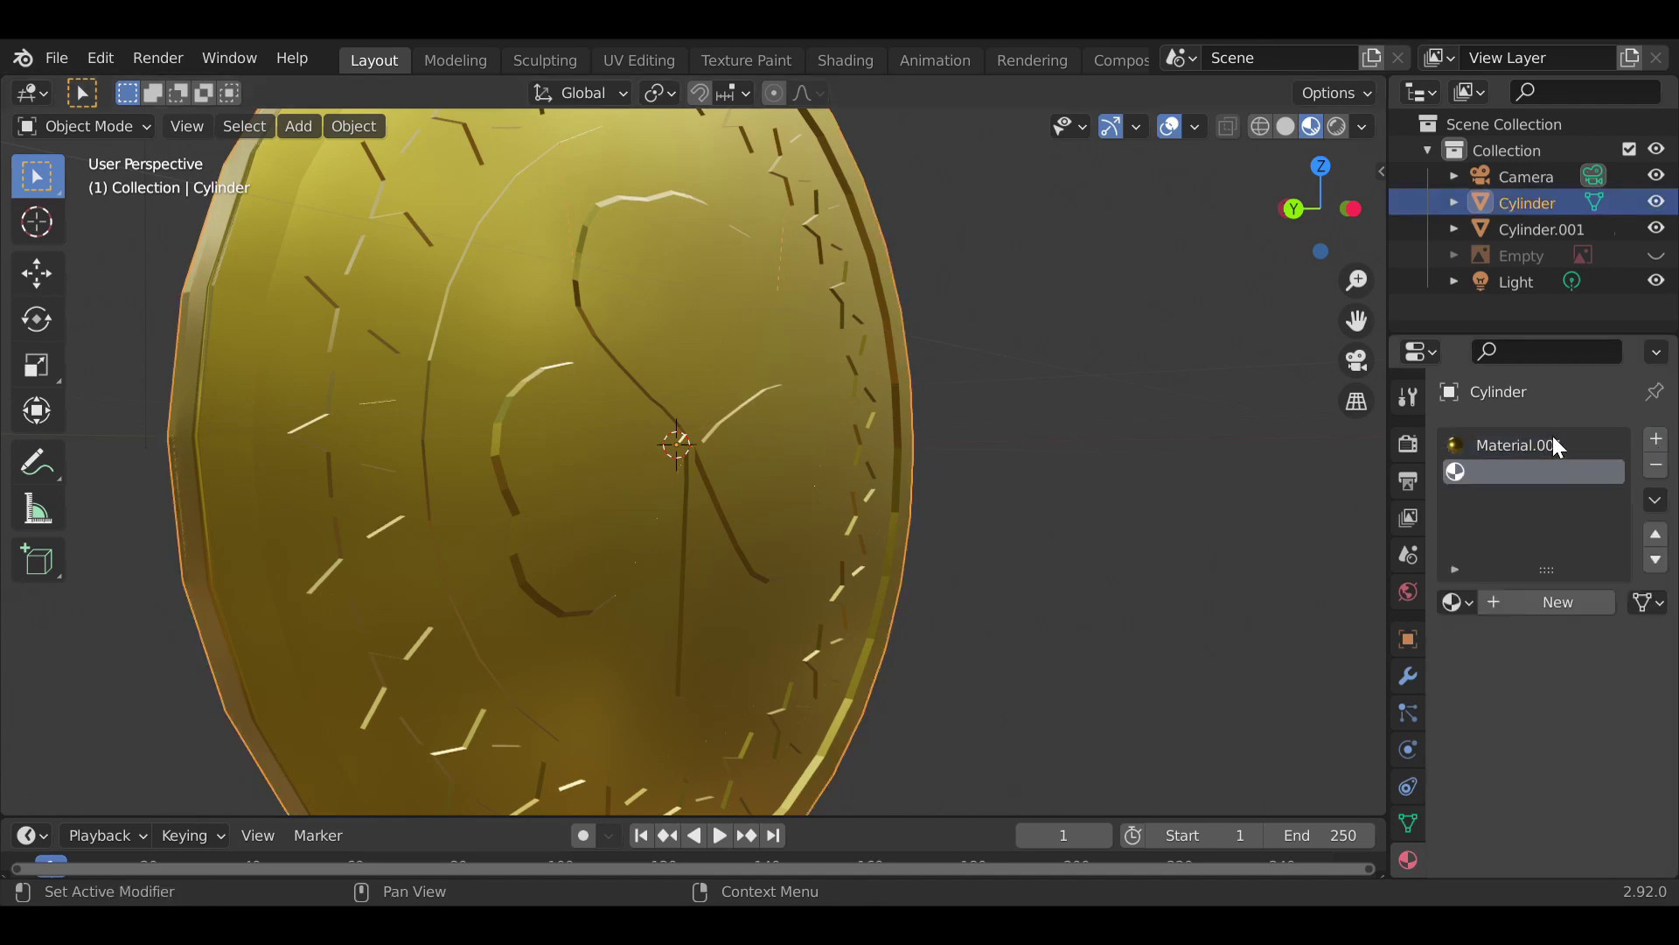
left_click(1516, 599)
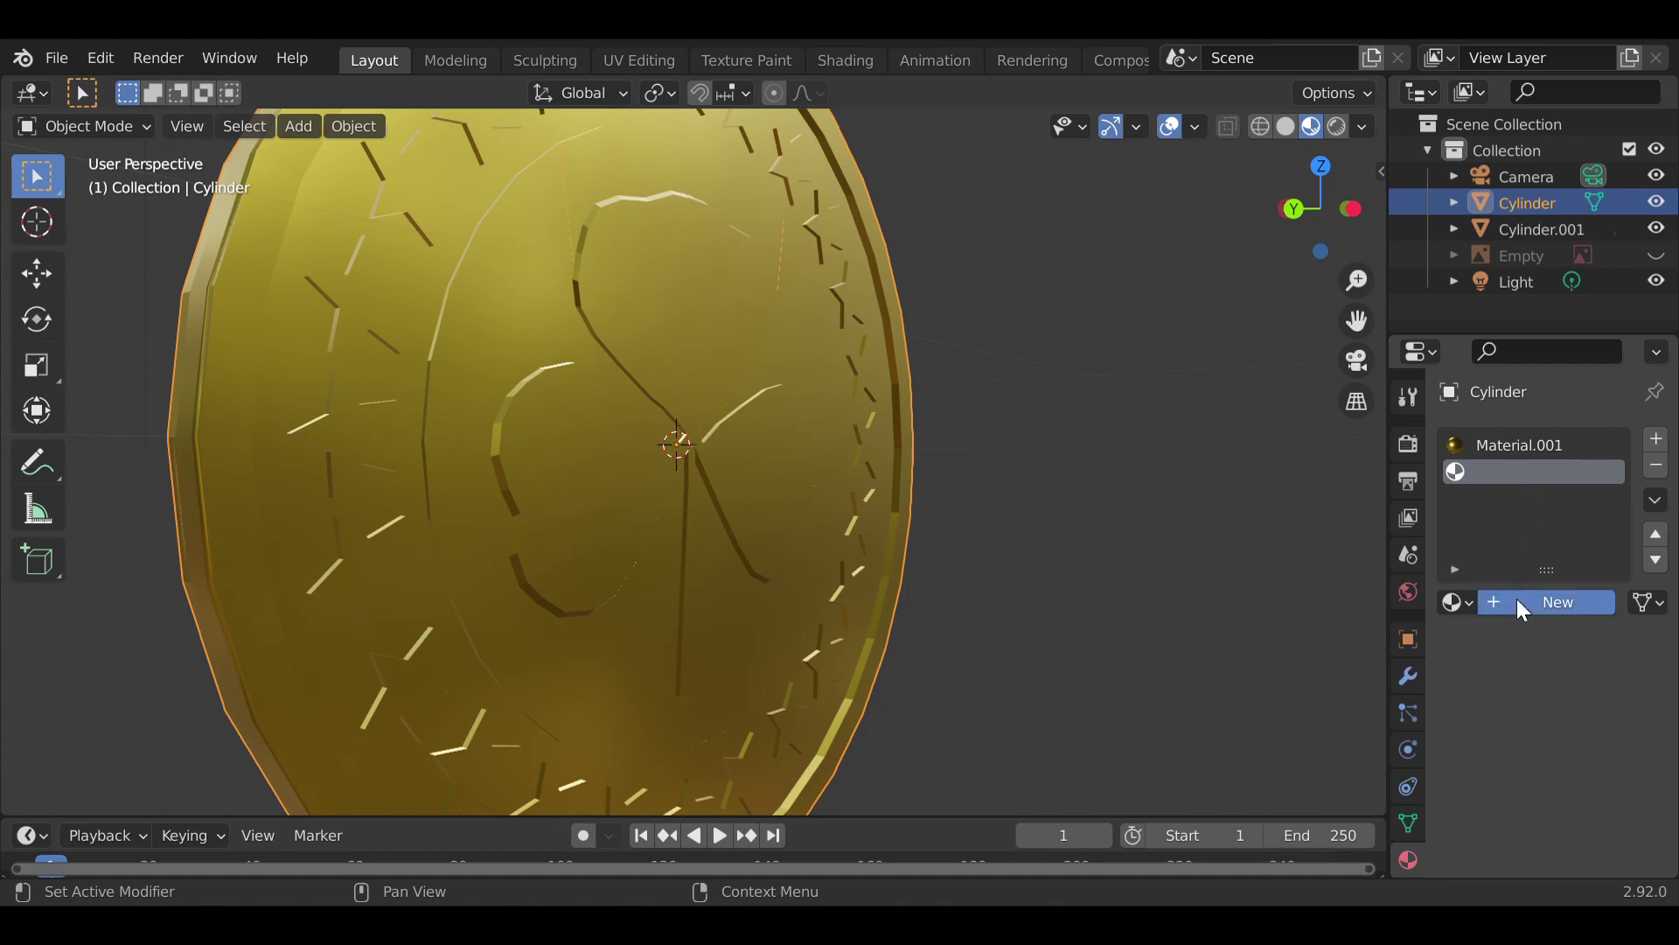
scroll(1572, 743, "down", 2)
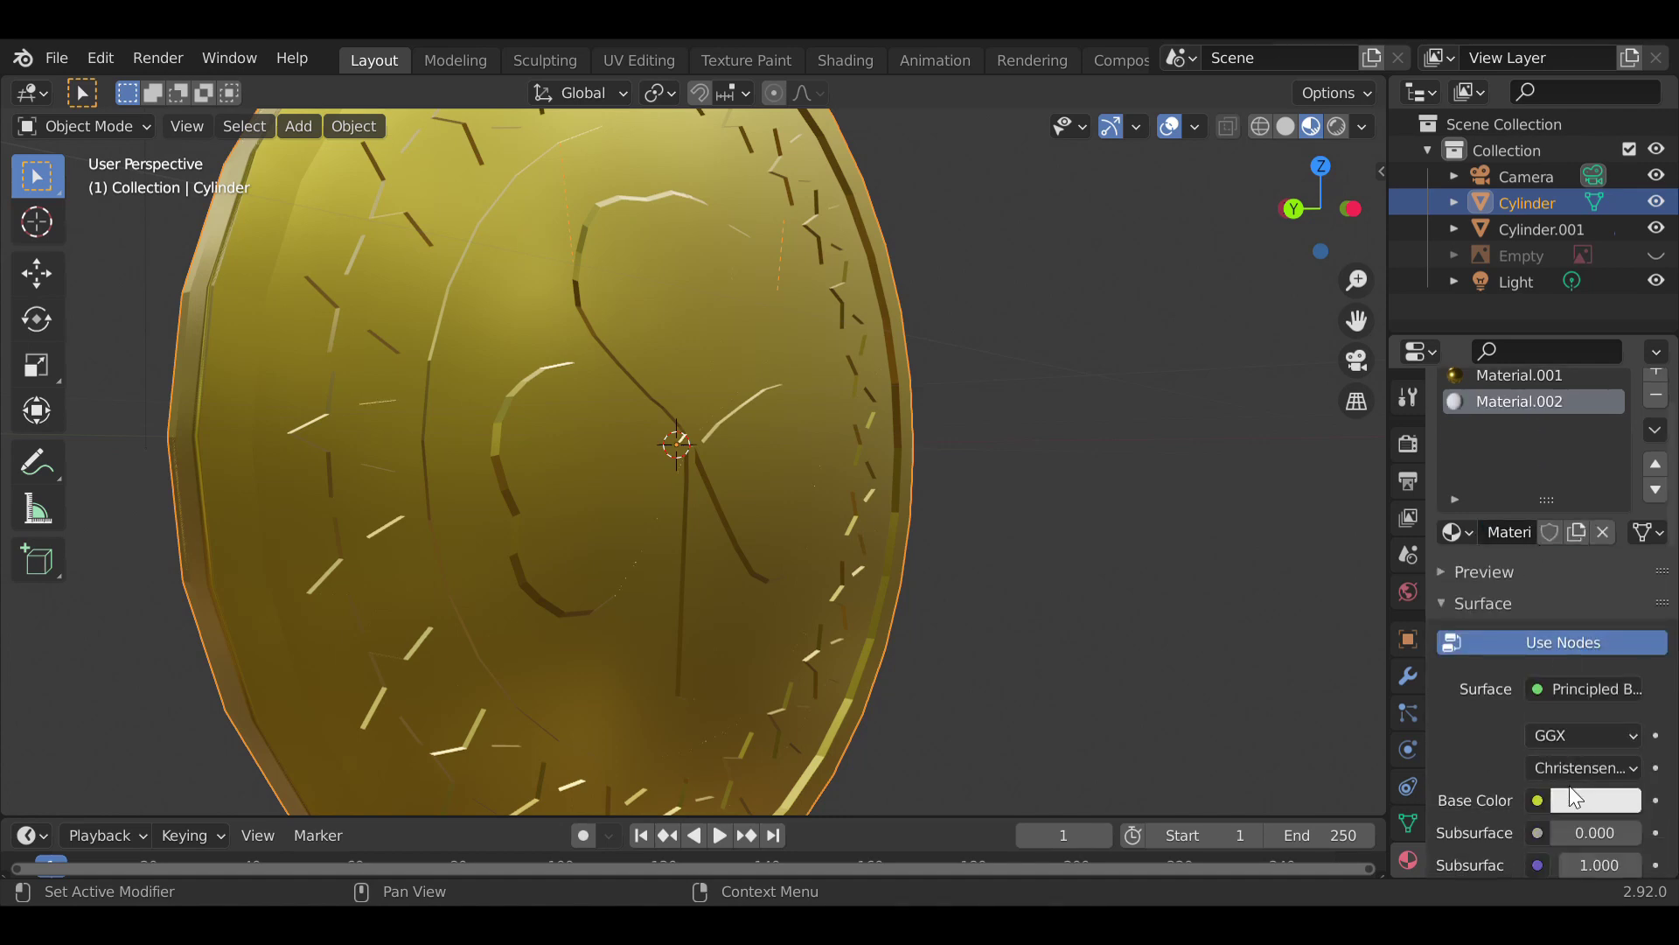
left_click(1594, 800)
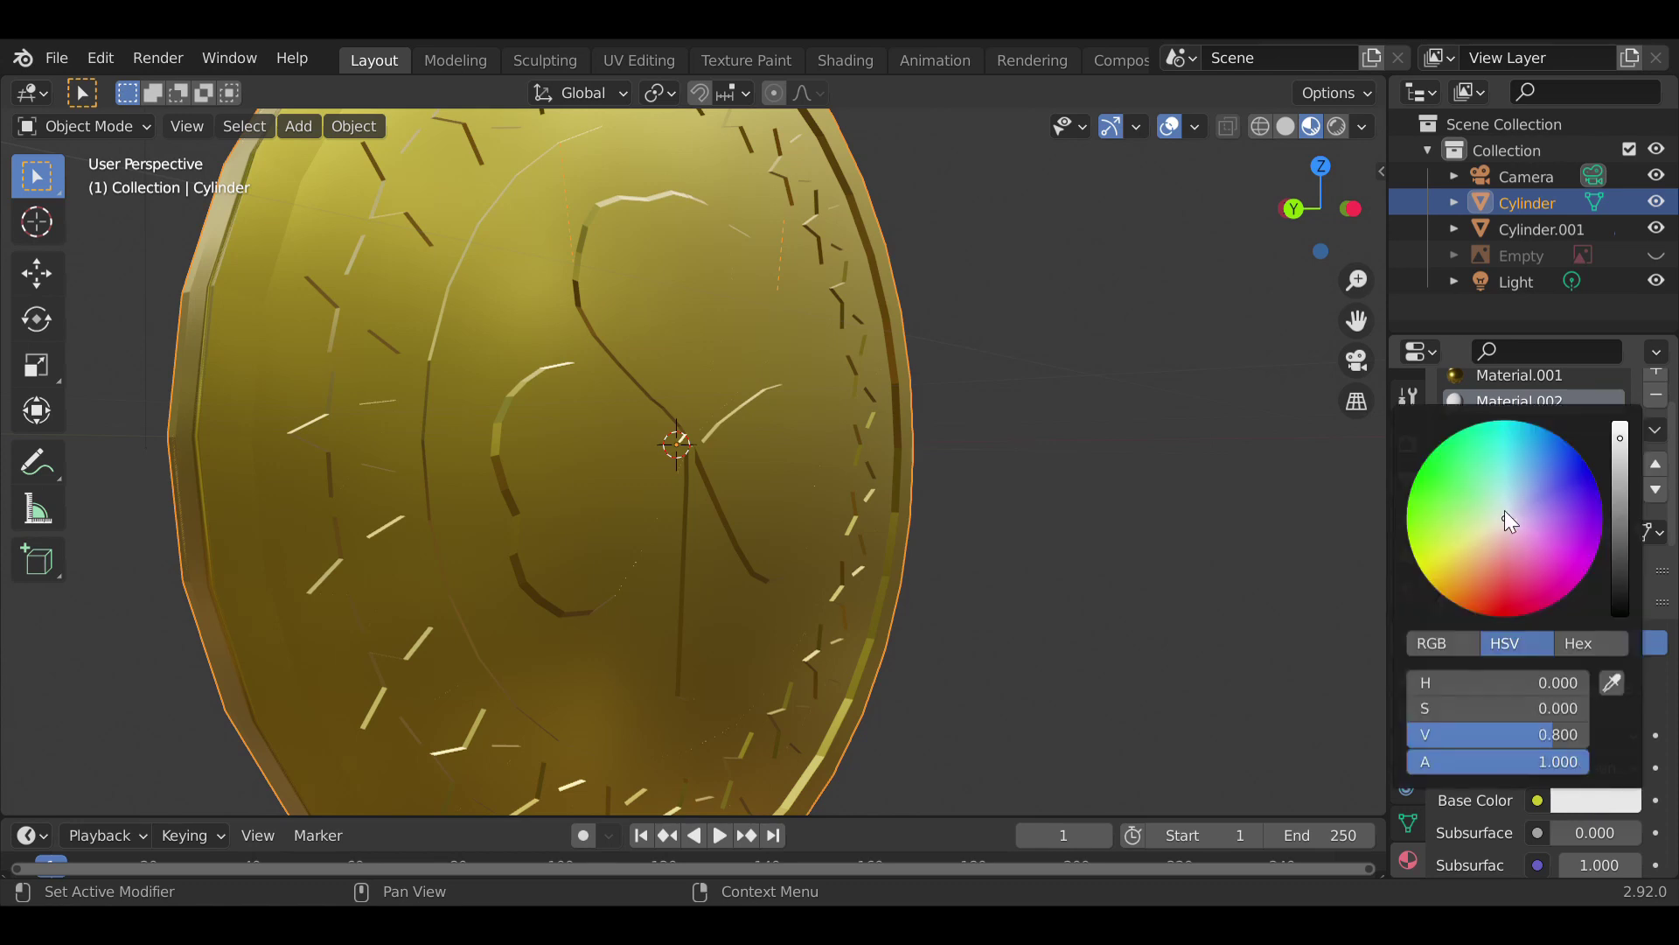
mouse_move(1504, 512)
left_mouse_down()
mouse_move(1485, 462)
mouse_move(1452, 455)
left_mouse_up()
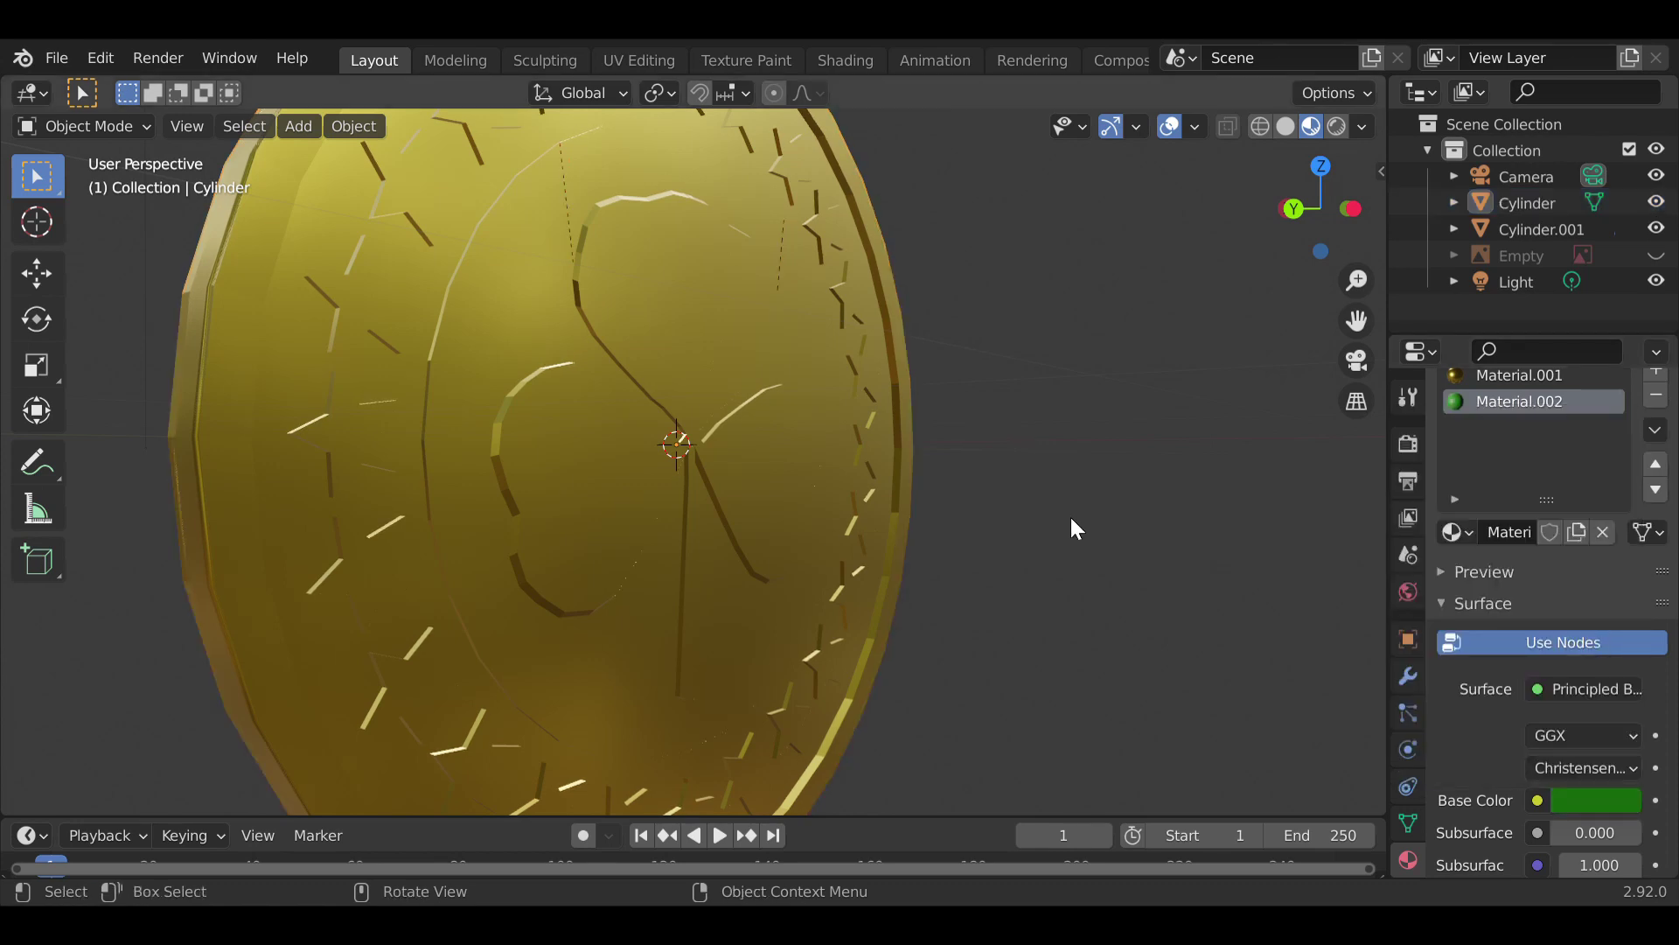
left_click(847, 475)
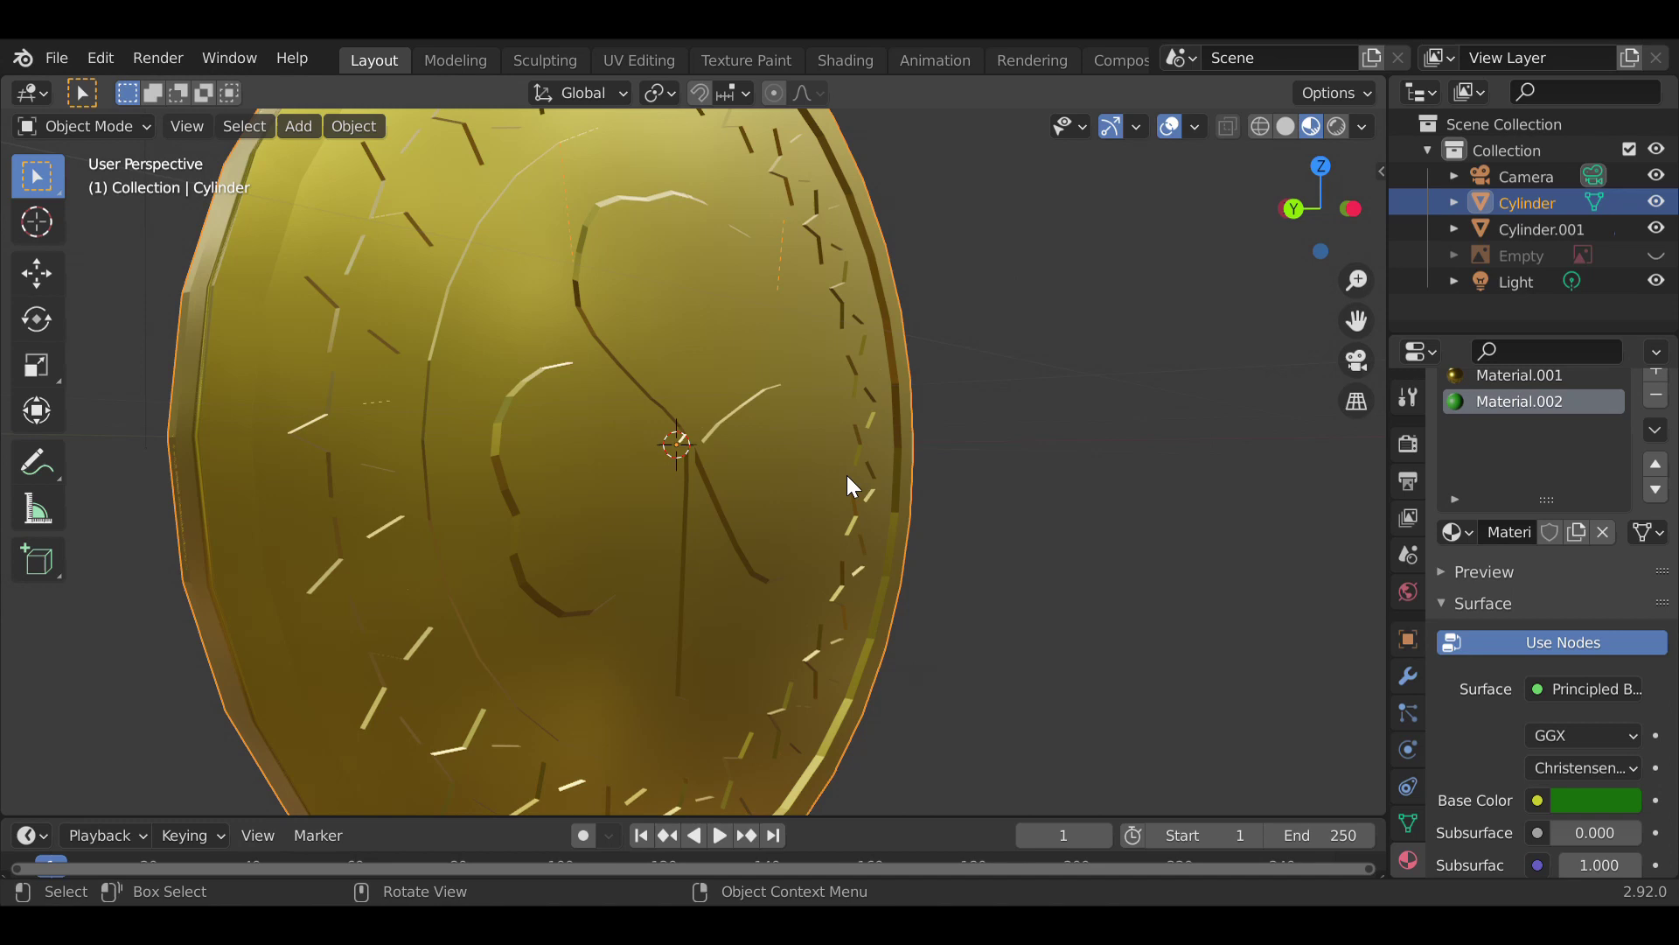
- Examine the coin from both sides and up close around its raised clover
left_click(1089, 440)
scroll(1078, 441, "down", 5)
middle_click_drag(1147, 423, 537, 373)
middle_click_drag(910, 393, 1170, 378)
middle_click_drag(839, 391, 705, 403)
left_click(704, 403)
scroll(942, 415, "up", 1)
middle_click_drag(942, 419, 902, 423)
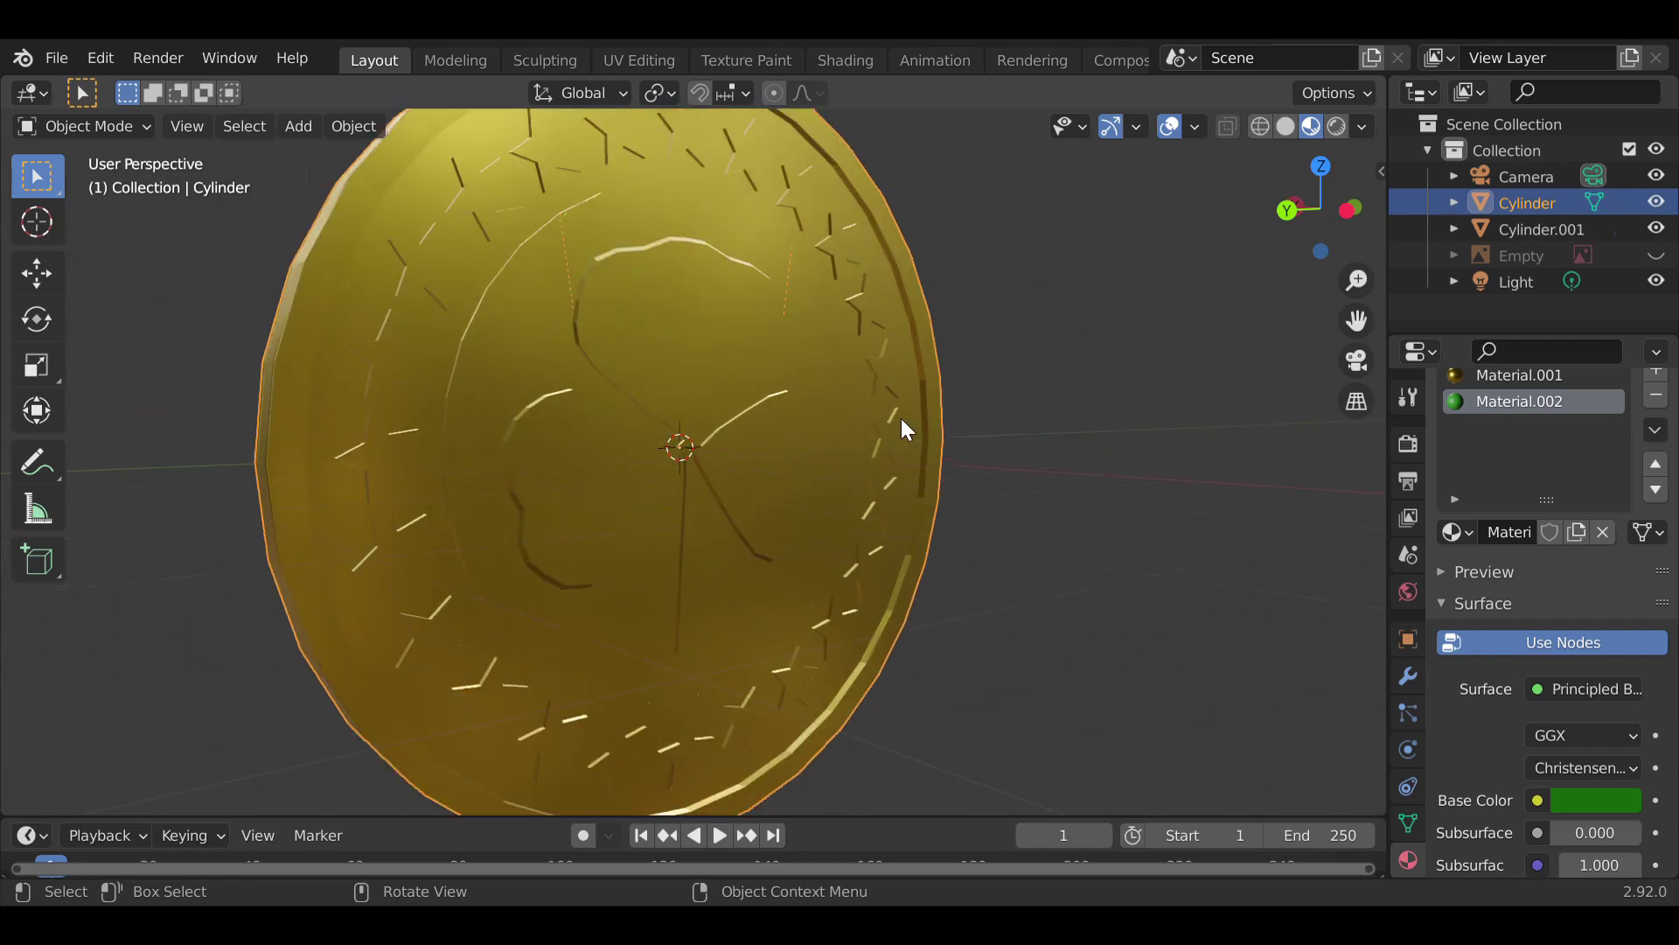
- In Edit Mode, select the faces of the clover's three leaves and stem and assign the green Material.002 to them
key("Tab")
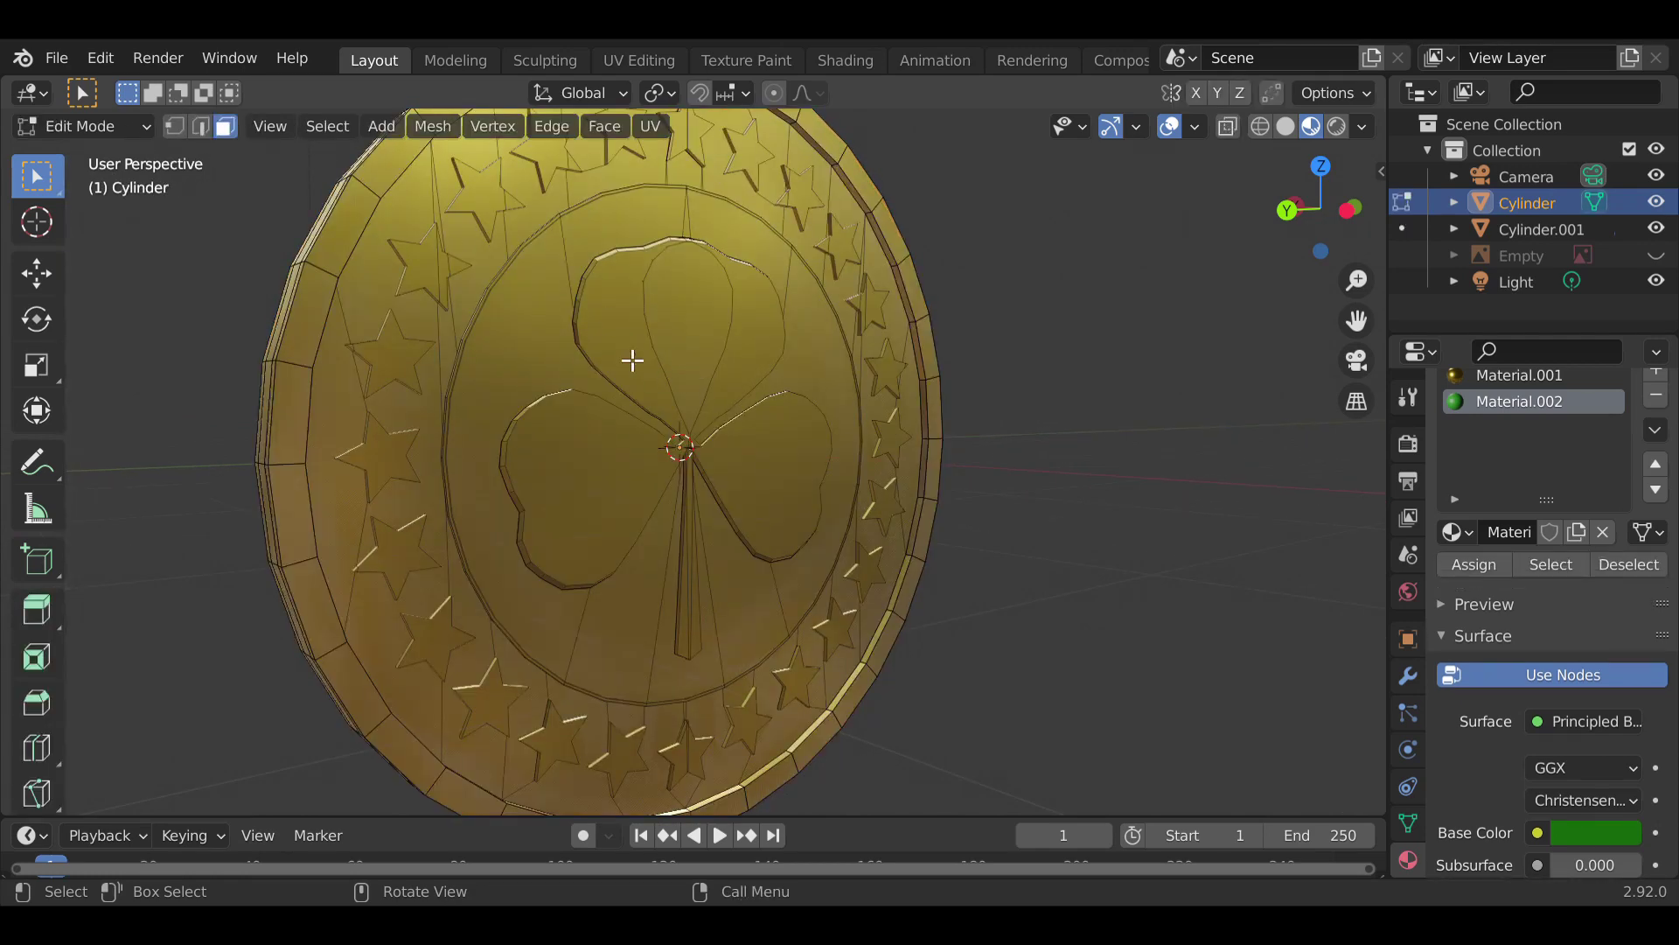
left_click(679, 355)
left_click(742, 351, "shift")
left_click(748, 357)
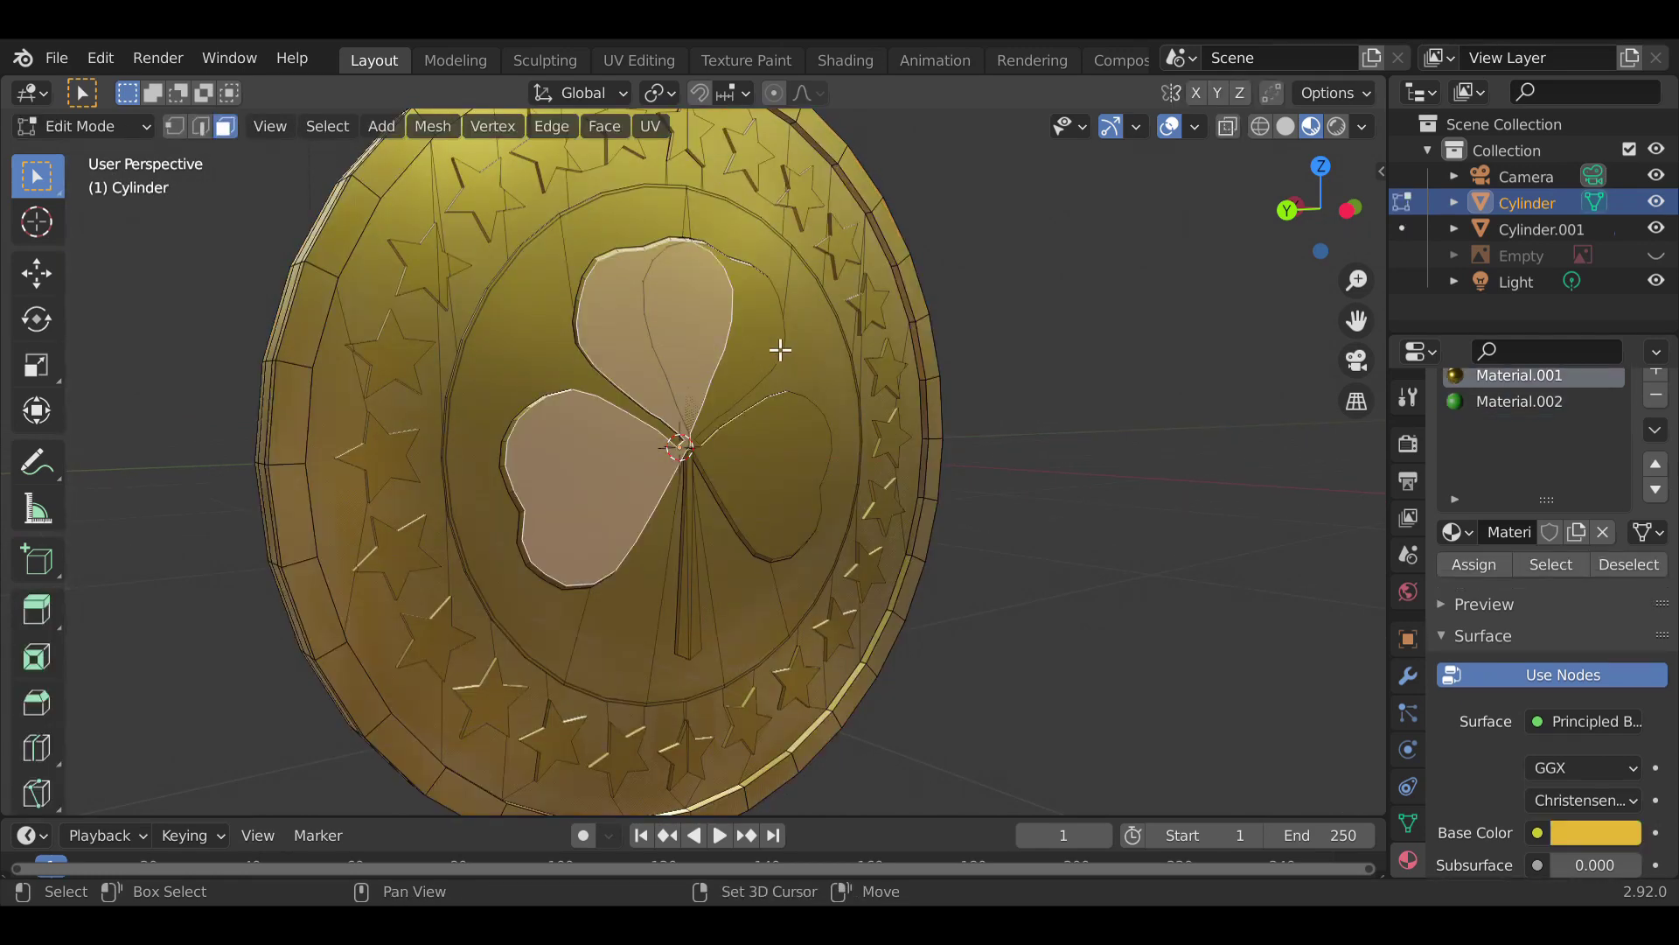
left_click(779, 349, "shift")
scroll(716, 366, "up", 2)
scroll(715, 365, "up", 2)
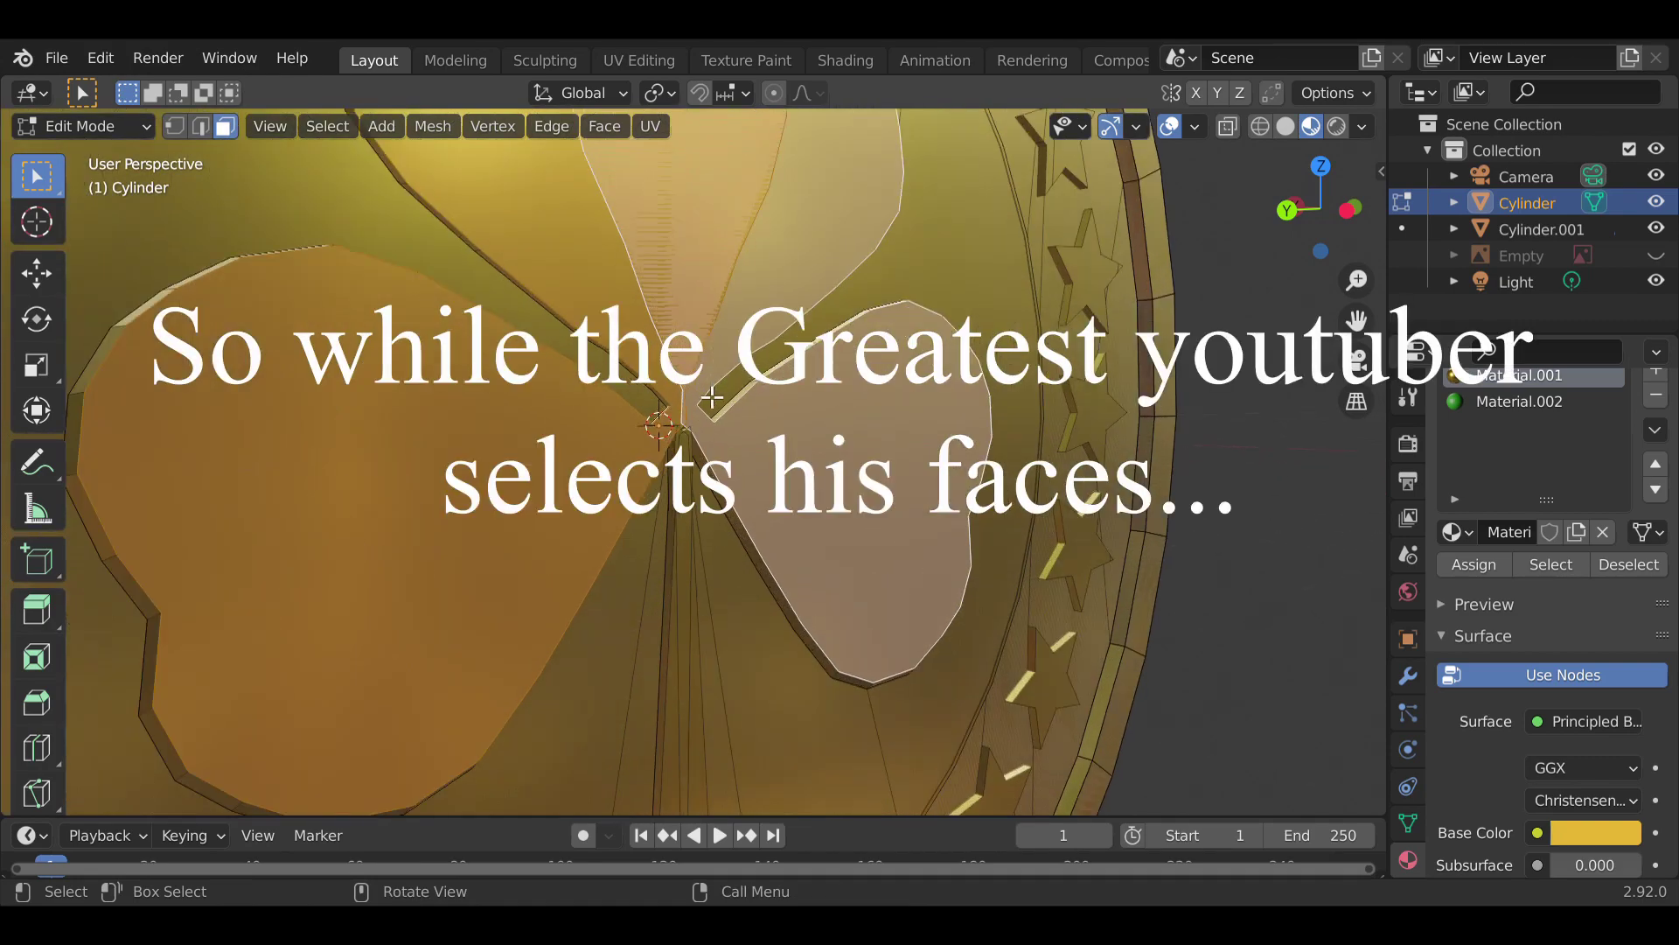
middle_click_drag(543, 363, 384, 603)
left_click(591, 432, "alt+shift")
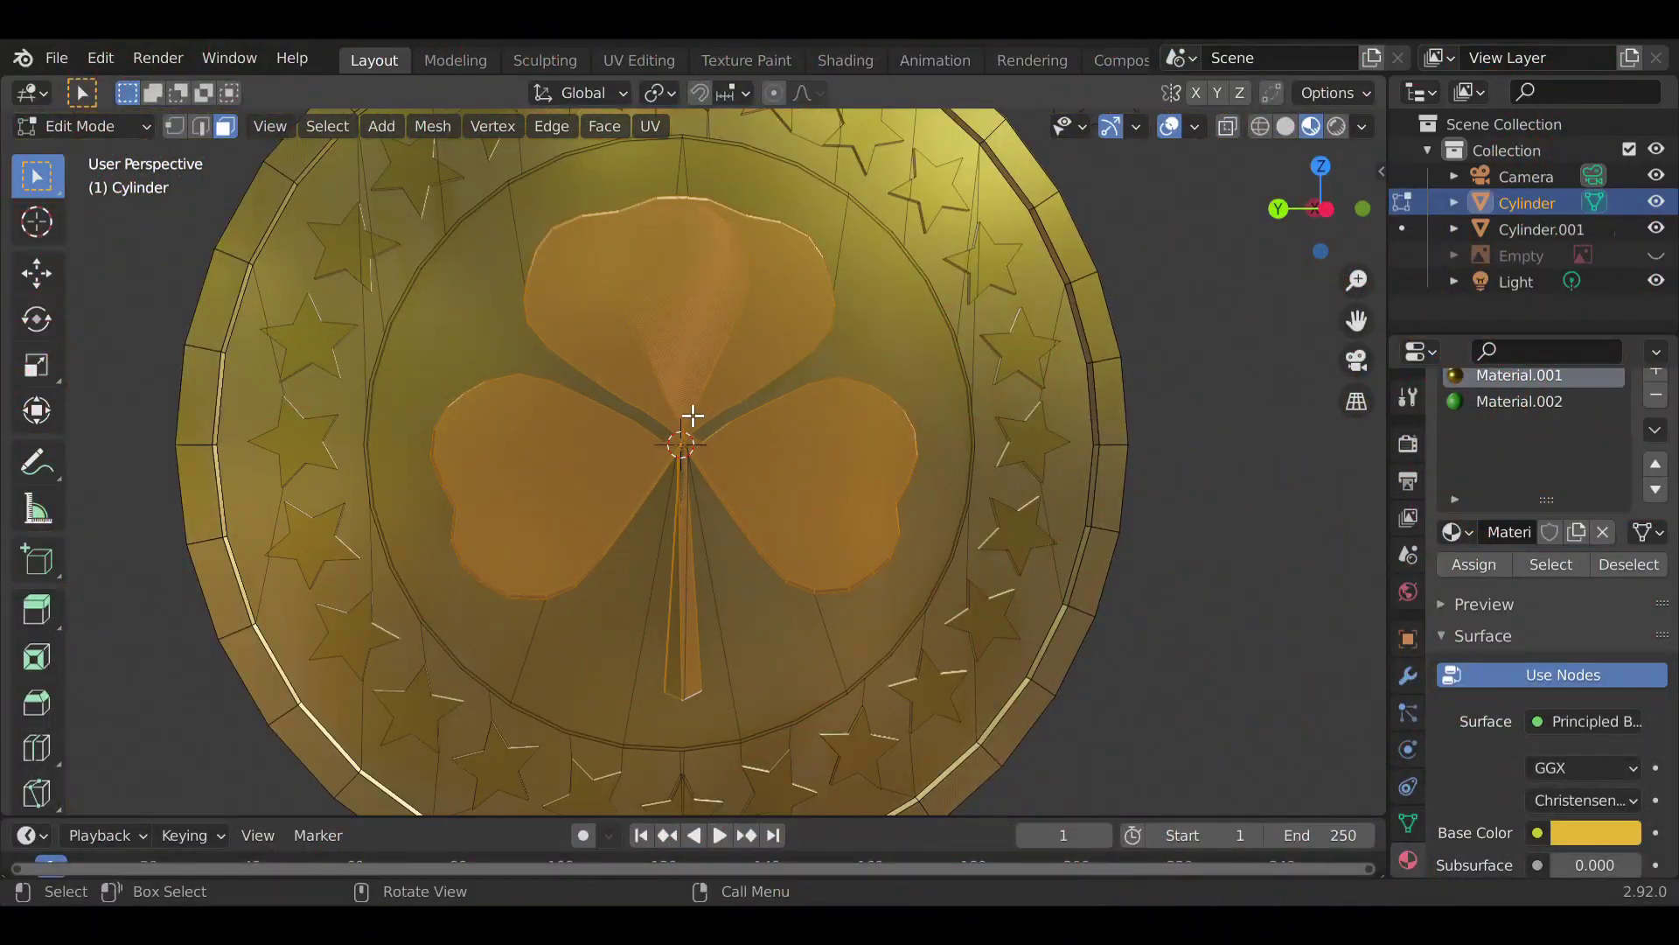
middle_click_drag(792, 440, 759, 455)
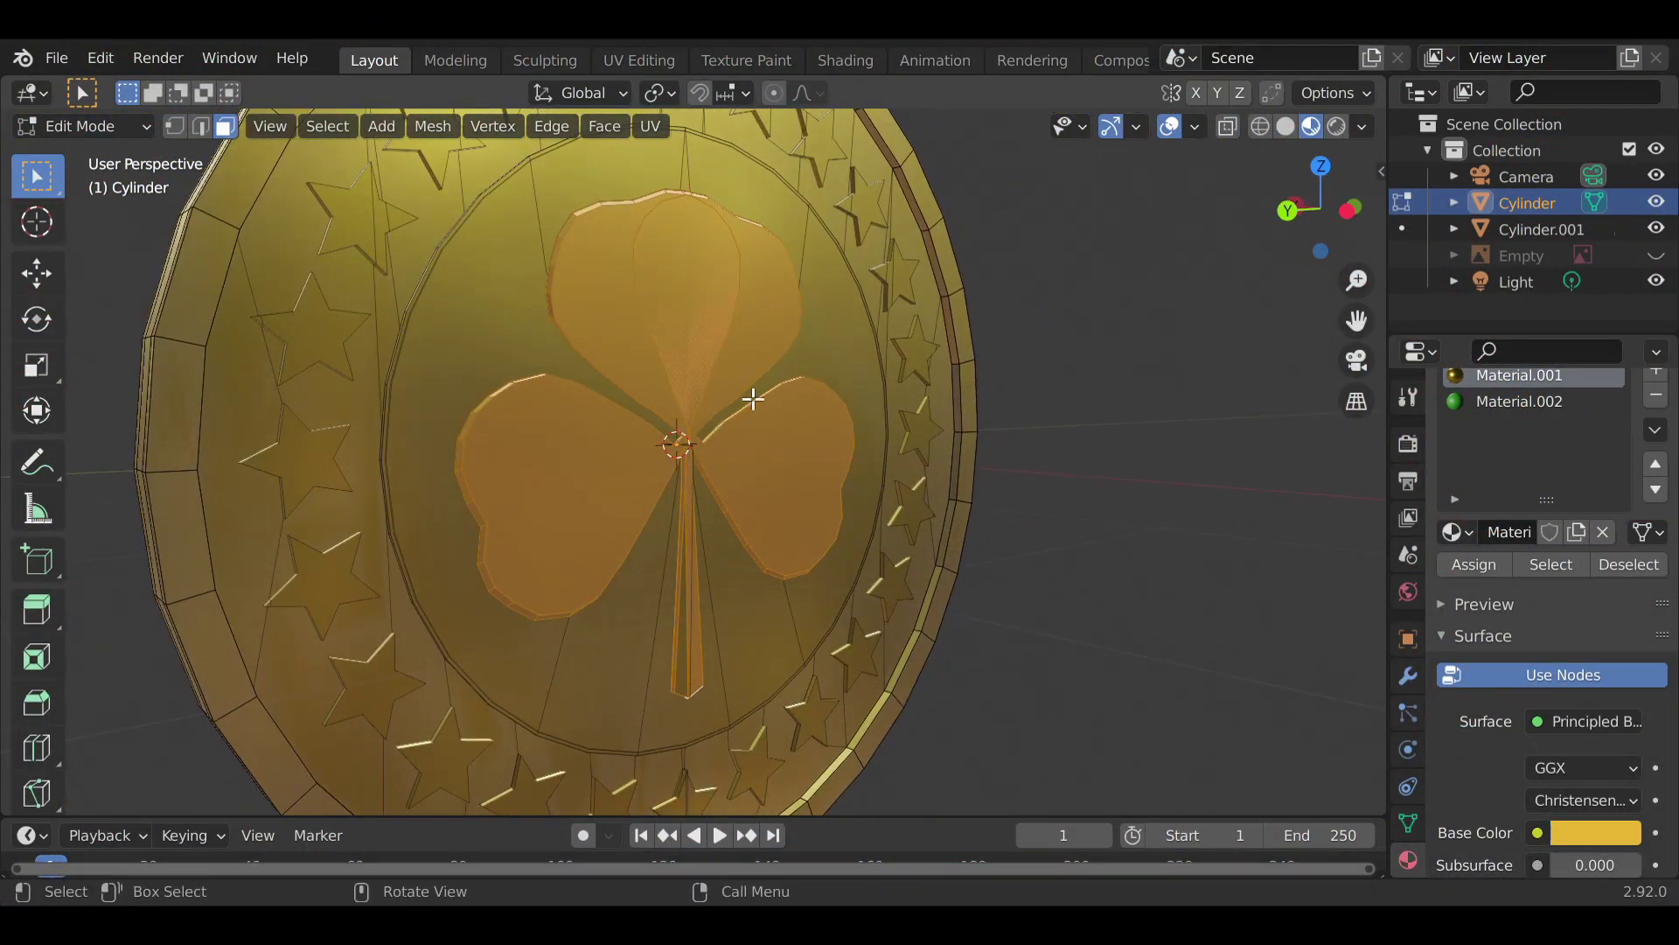
left_click(1536, 404)
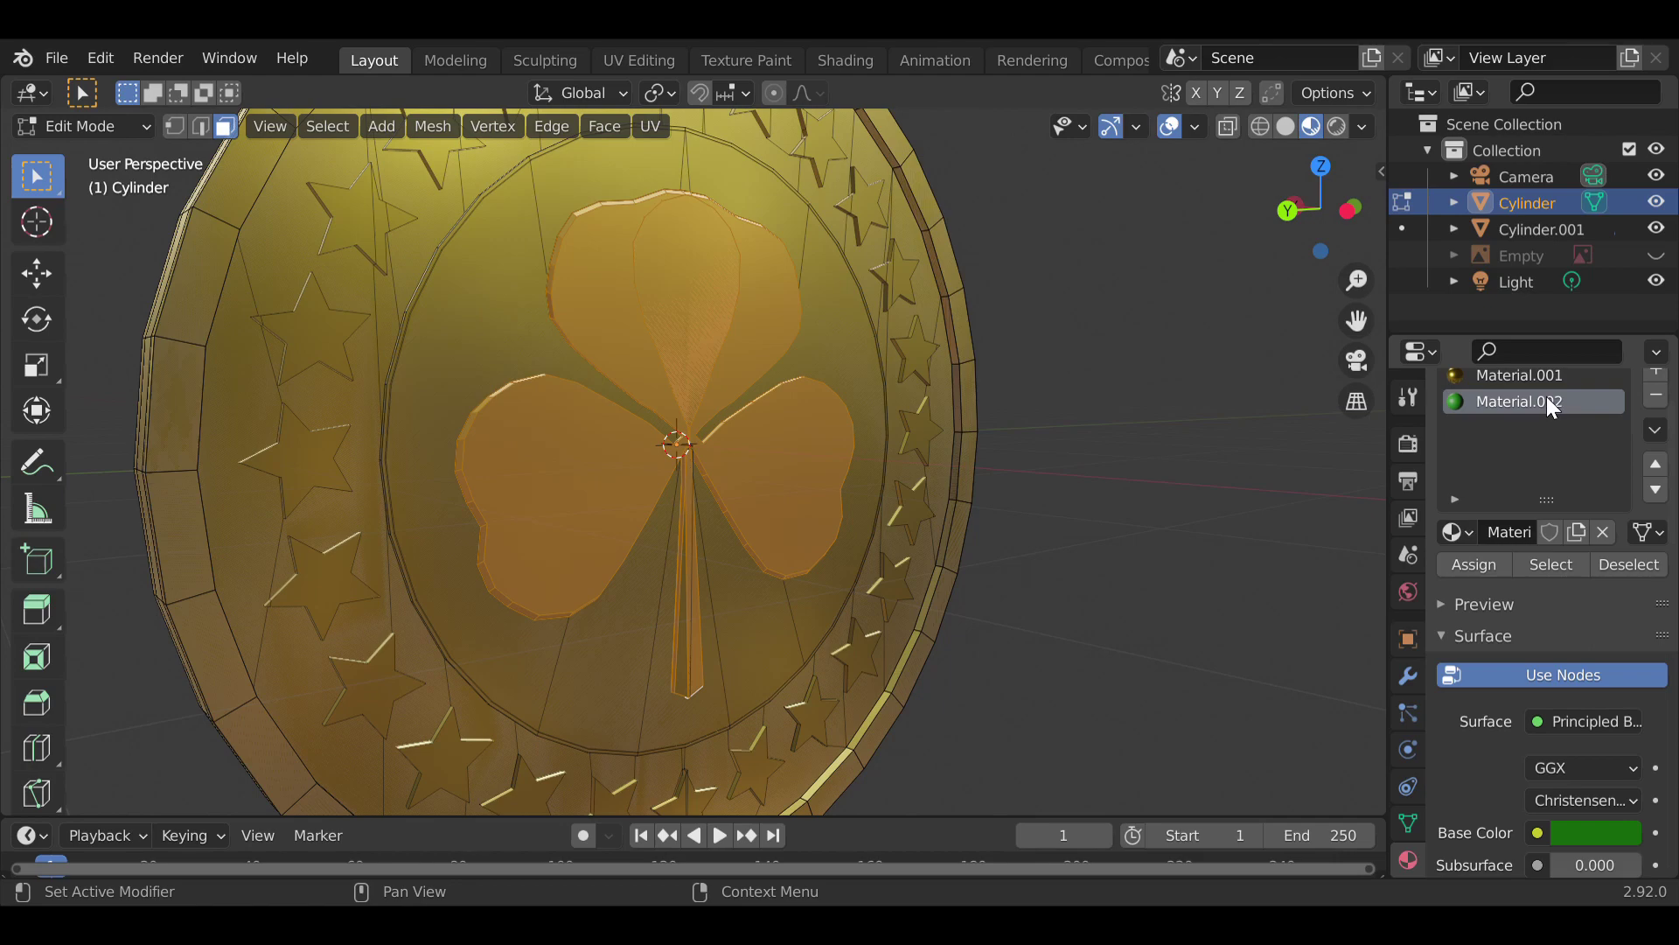
left_click(1483, 565)
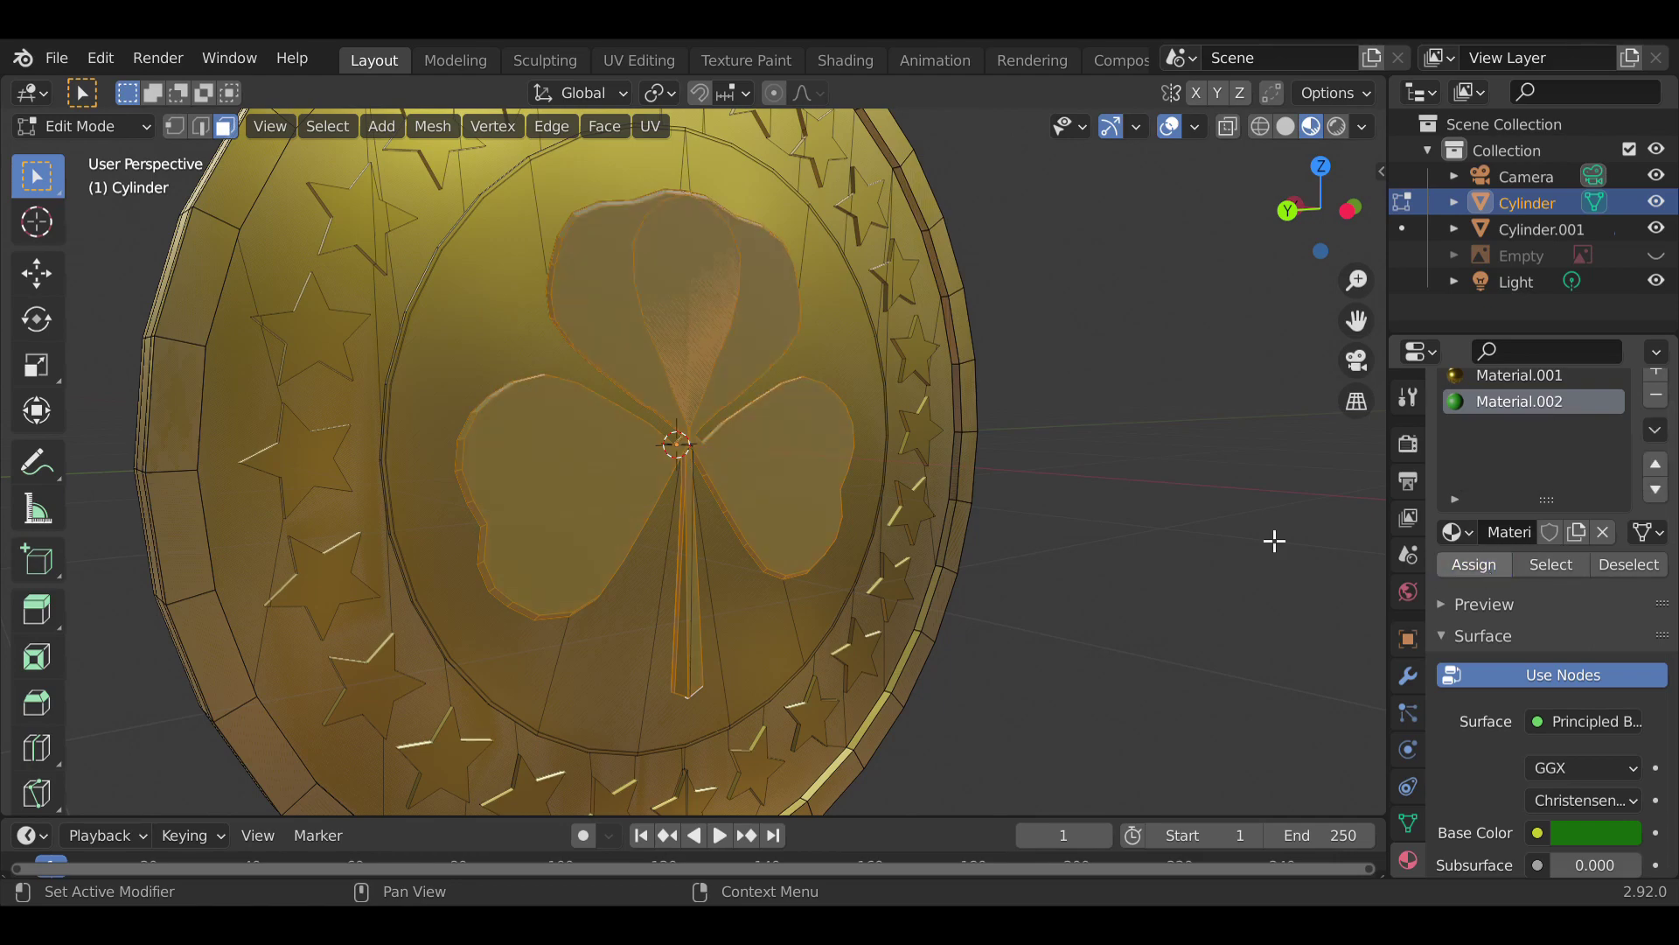
- Return to Object Mode and examine the gold coin with its green clover from both sides
key("Tab")
middle_click_drag(1114, 441, 931, 436)
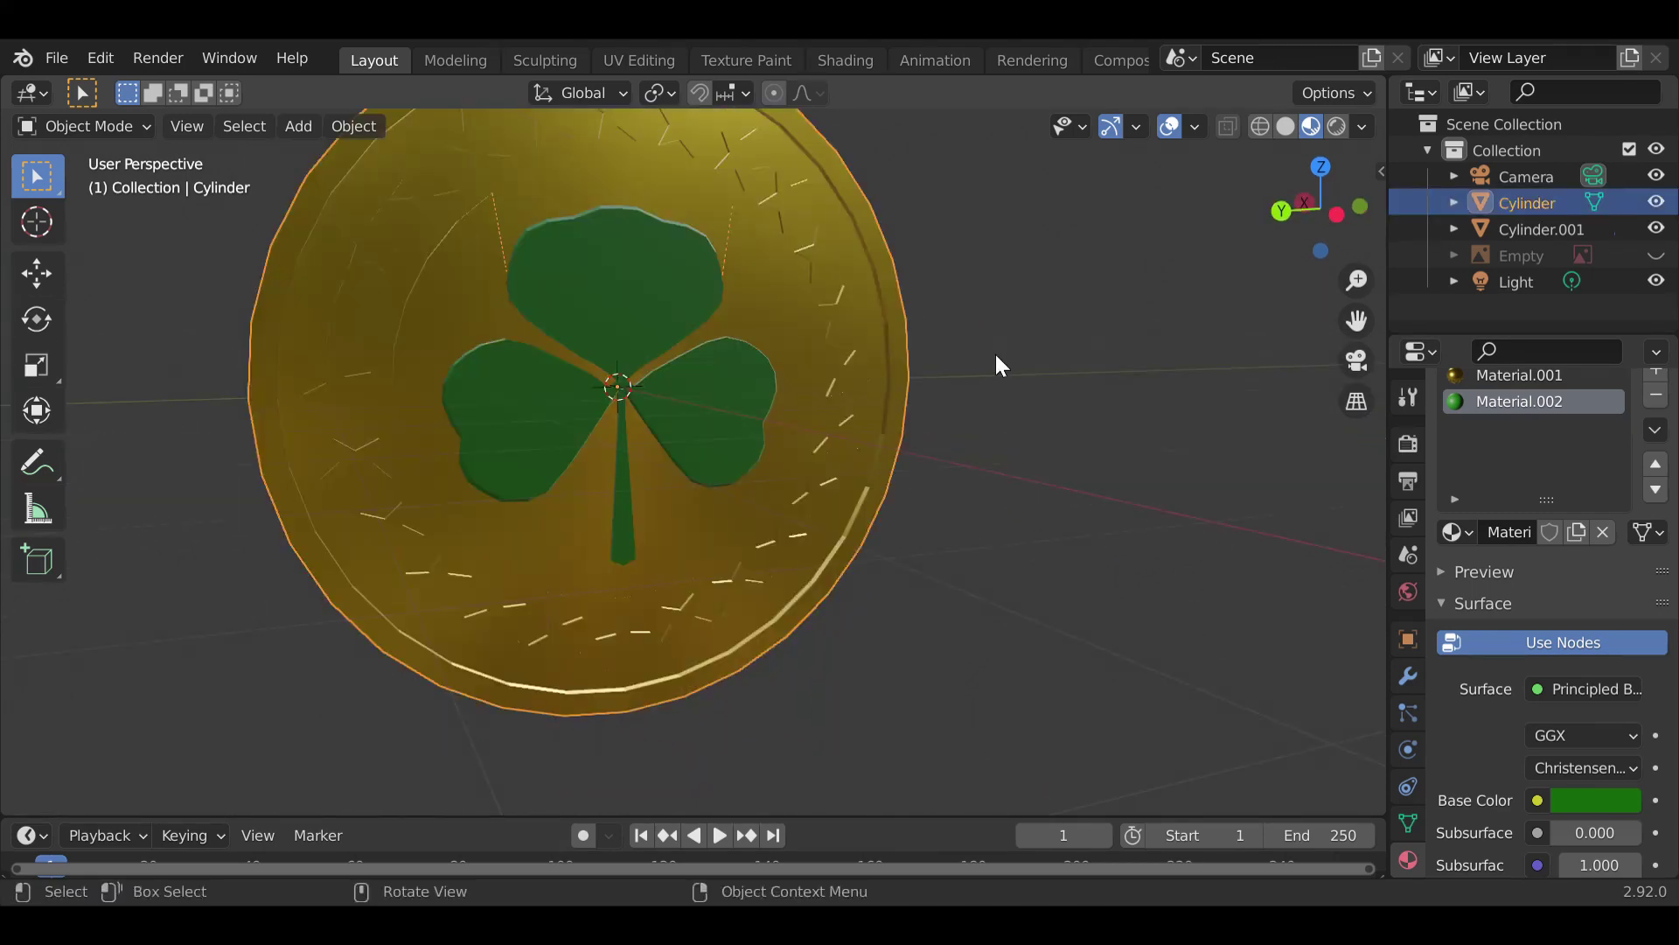
scroll(996, 354, "down", 1)
middle_click_drag(1006, 403, 1058, 450, "shift")
middle_click_drag(923, 404, 525, 430)
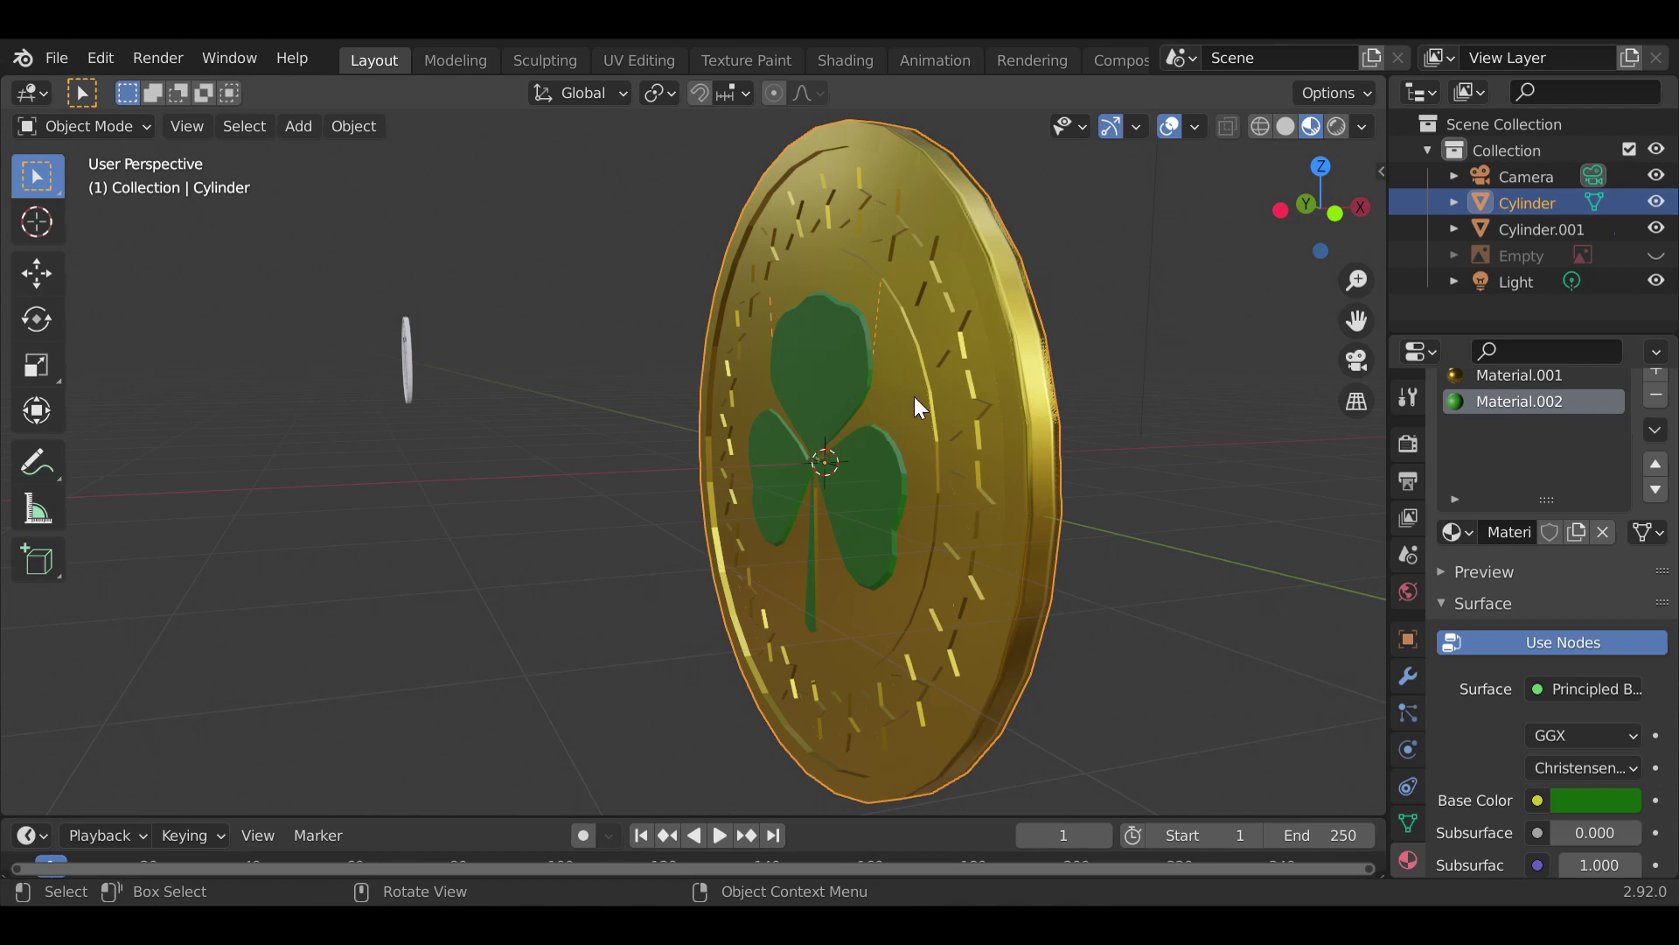
mouse_move(915, 396)
middle_mouse_down()
mouse_move(894, 397)
mouse_move(1020, 403)
mouse_move(922, 399)
middle_mouse_up()
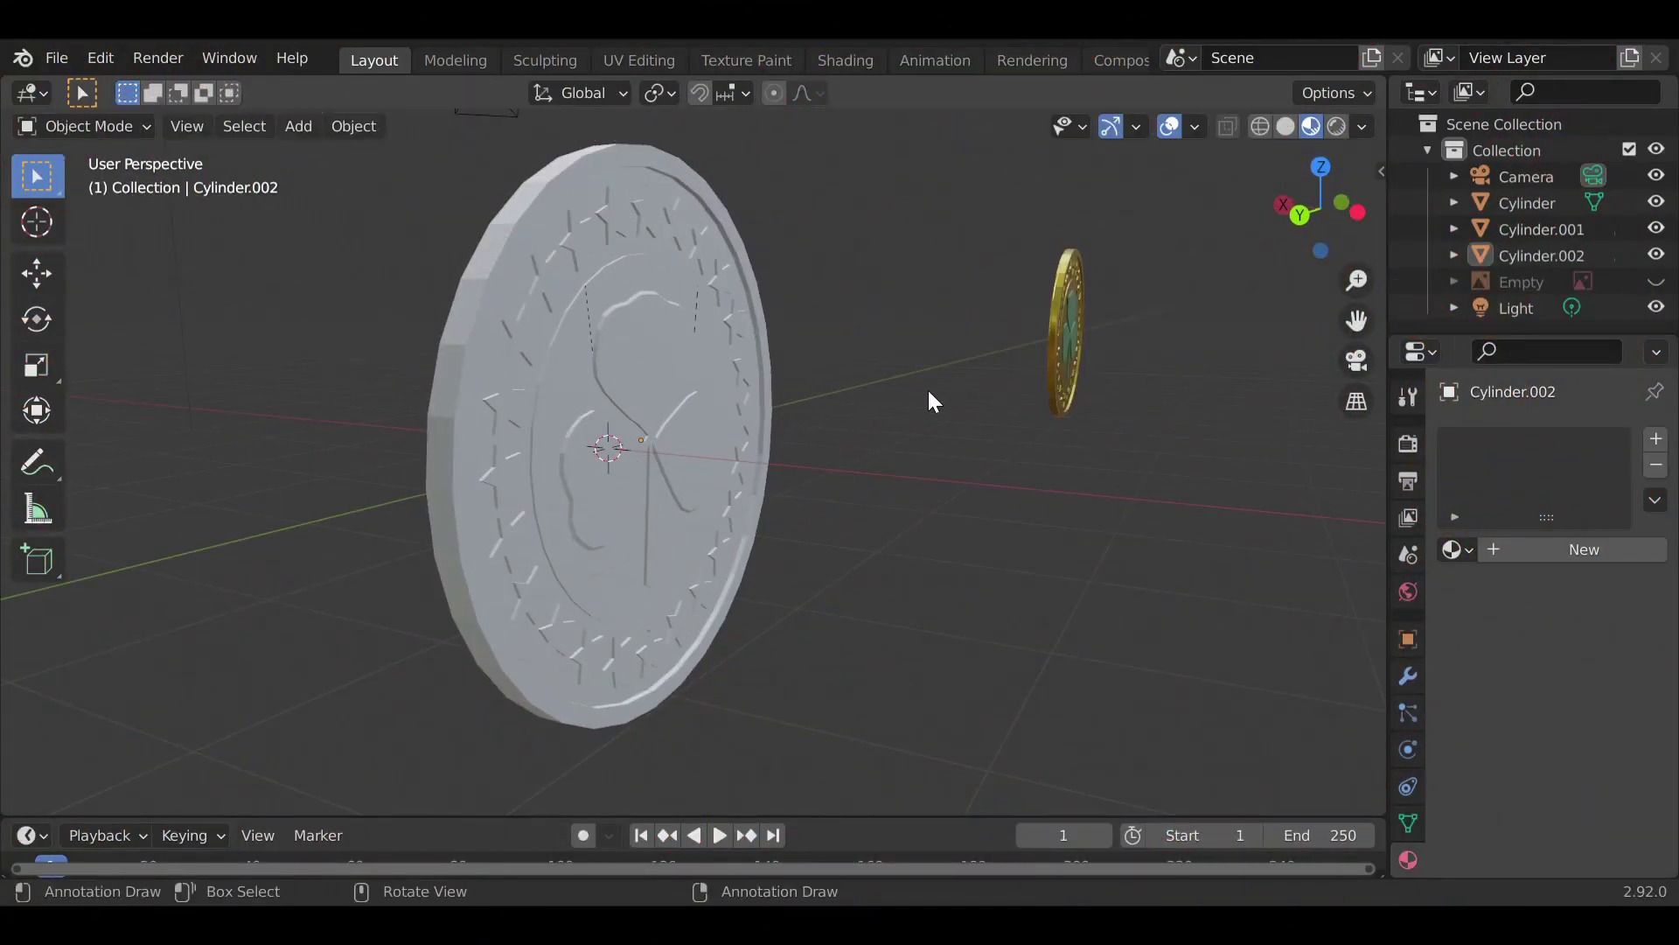
- Give the uncolored coin Cylinder.002 a new material and set its base color input to Image Texture
middle_click_drag(928, 395, 769, 420)
middle_click_drag(1001, 480, 931, 452, "shift")
left_click(864, 408)
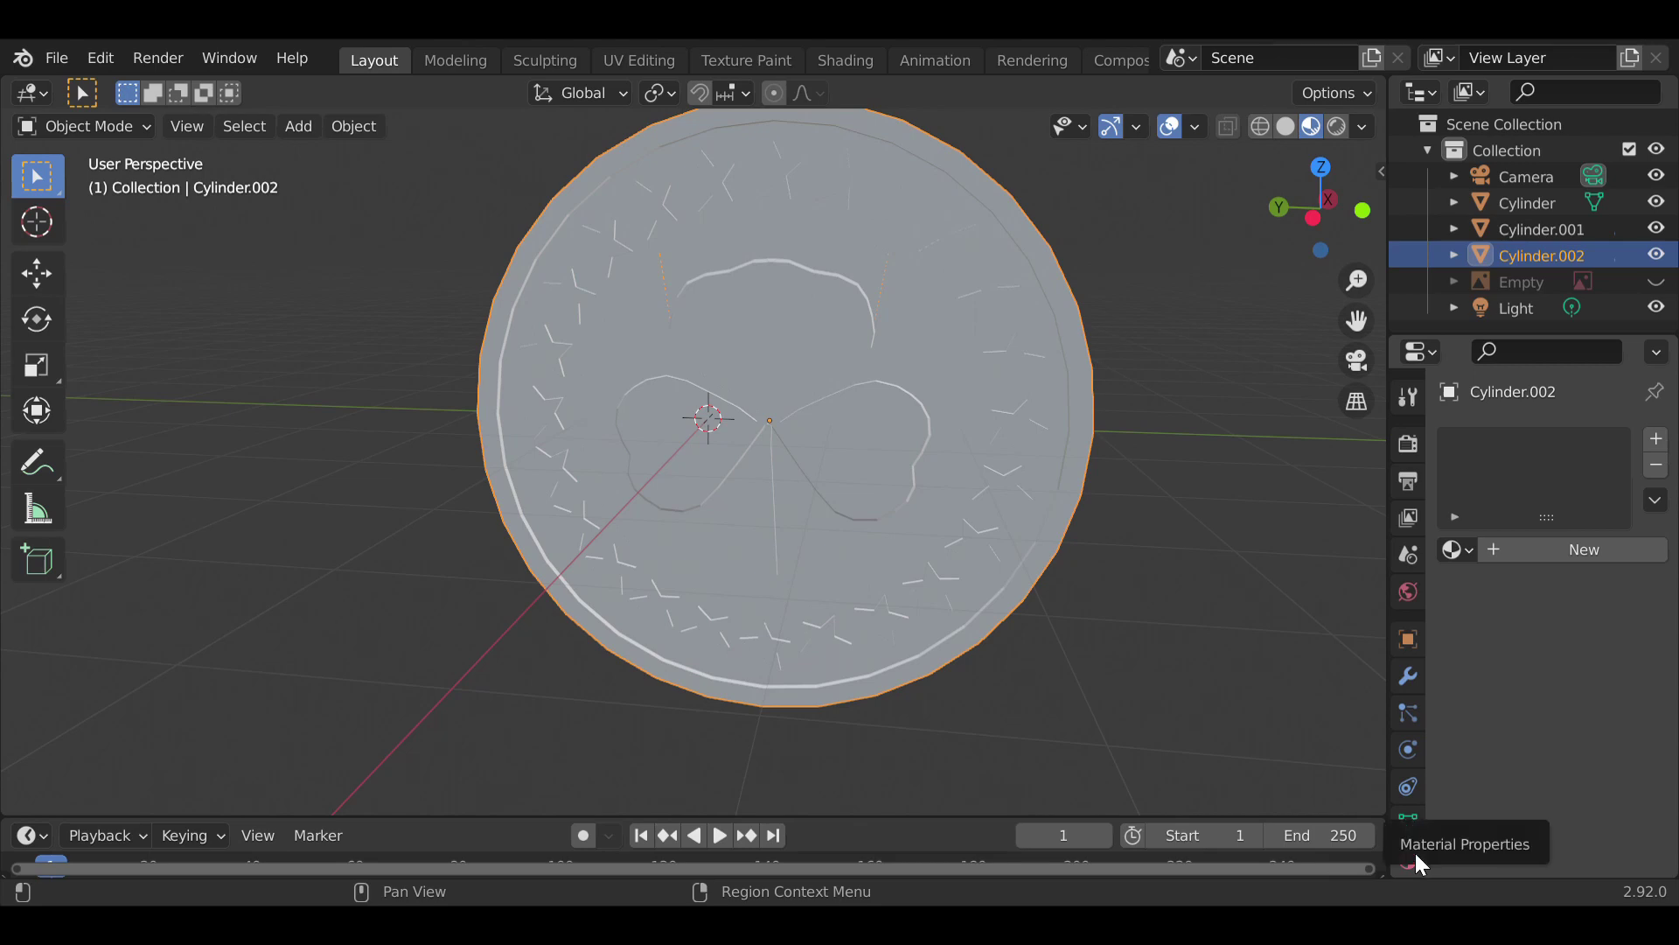
left_click(1574, 551)
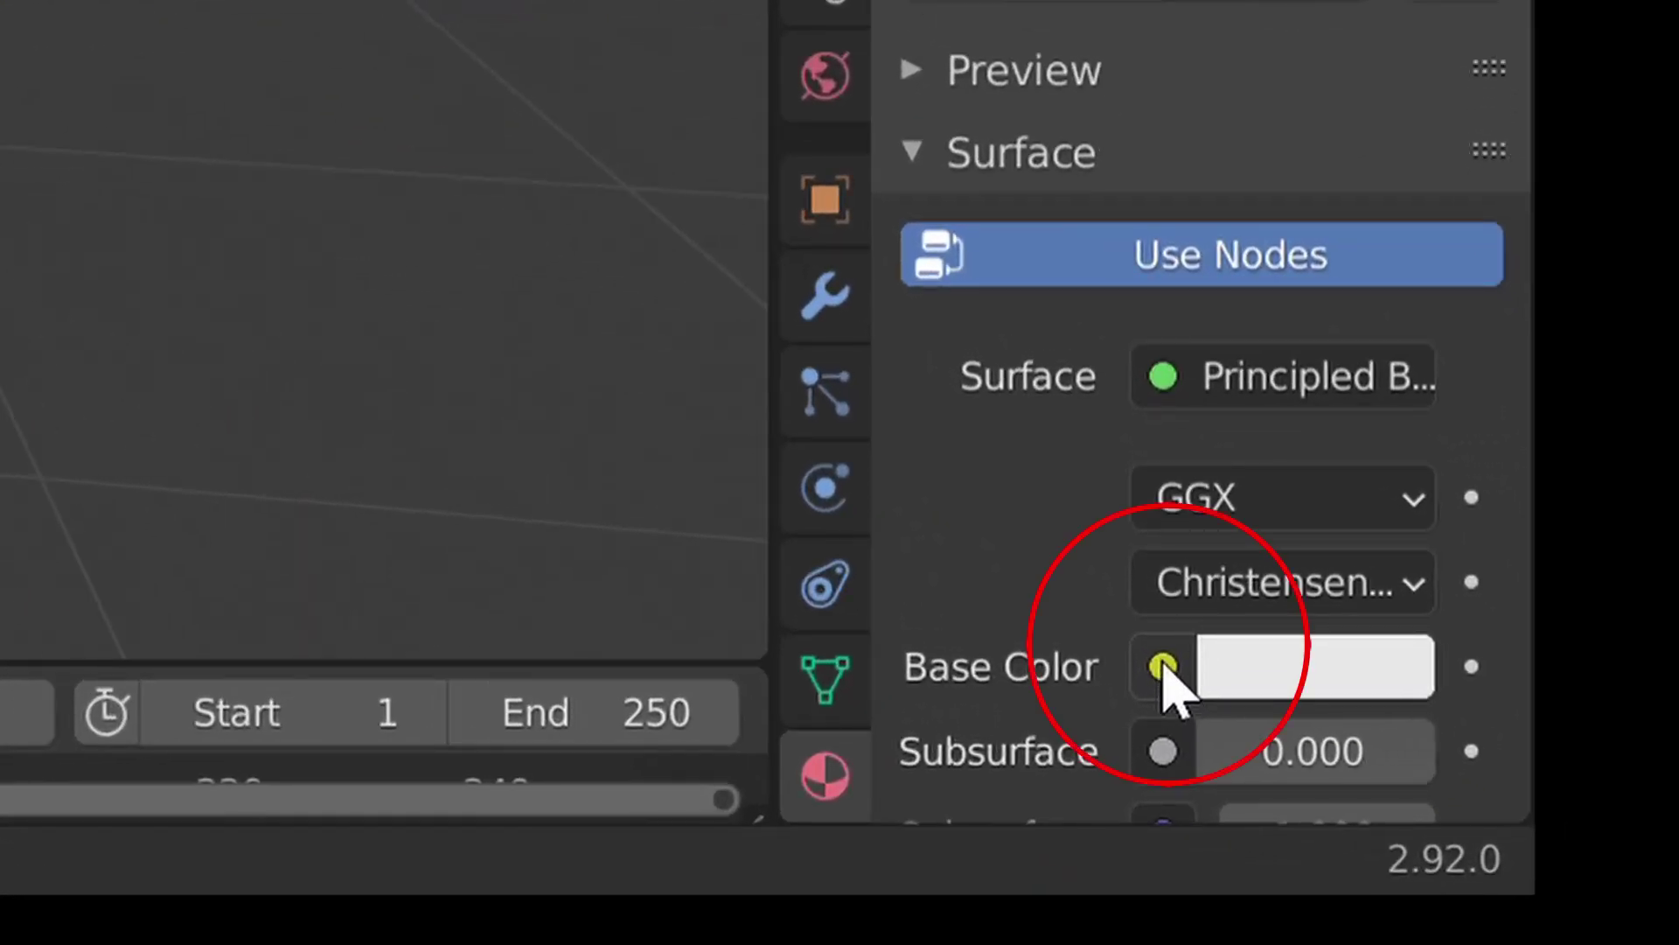
left_click(1164, 669)
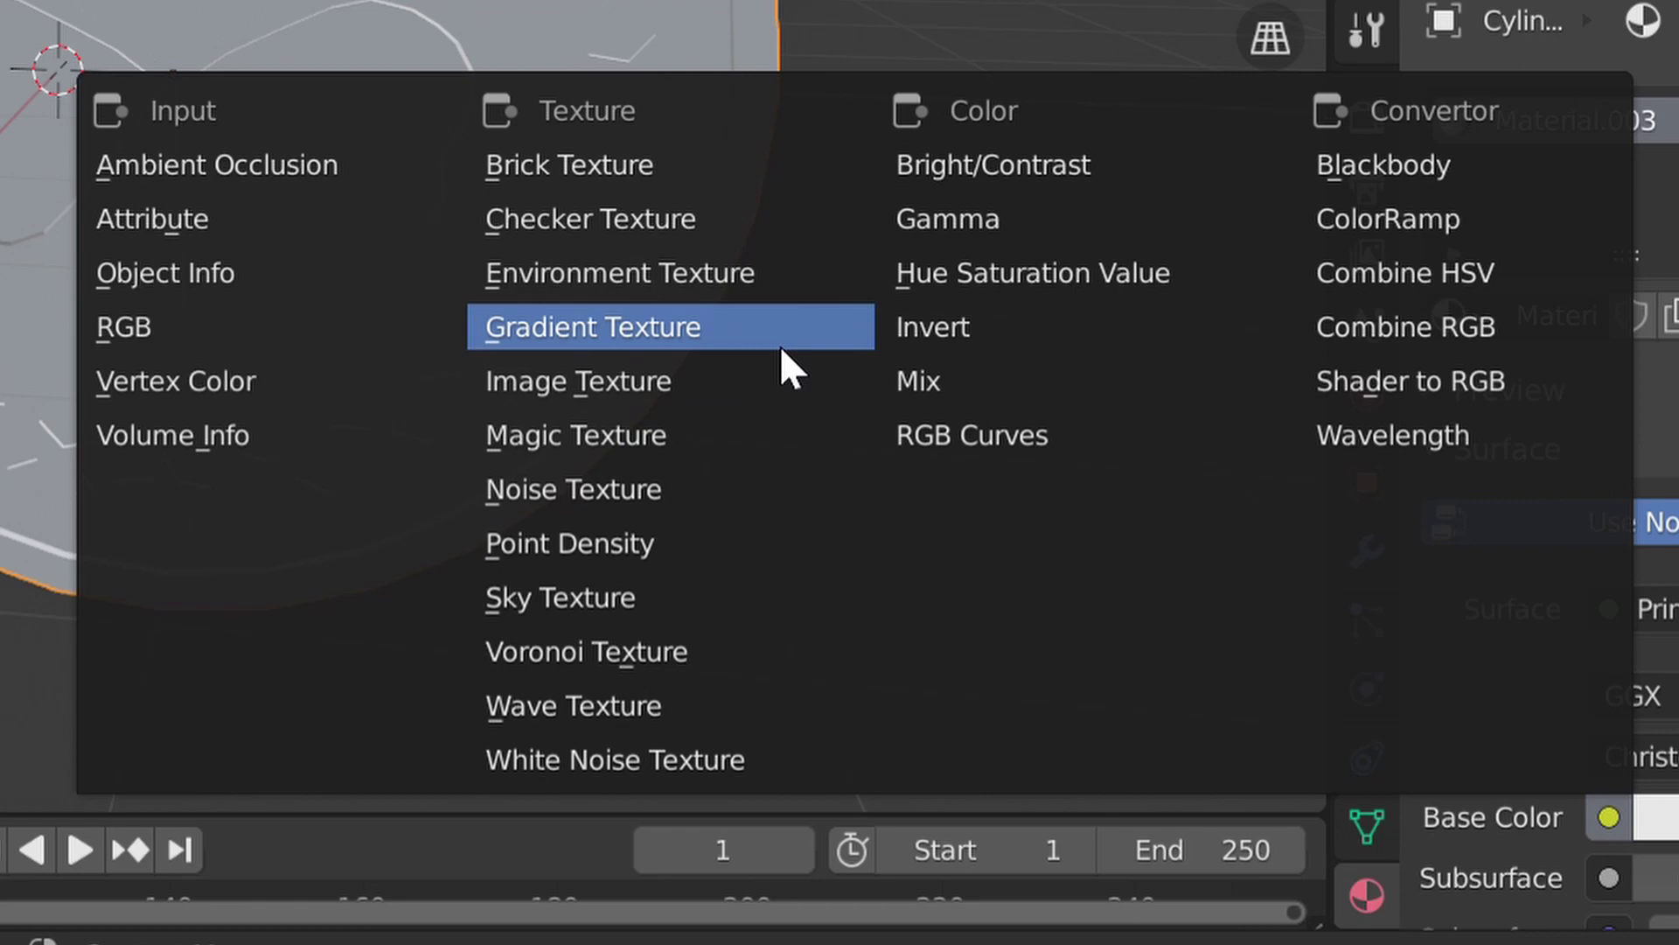
left_click(697, 382)
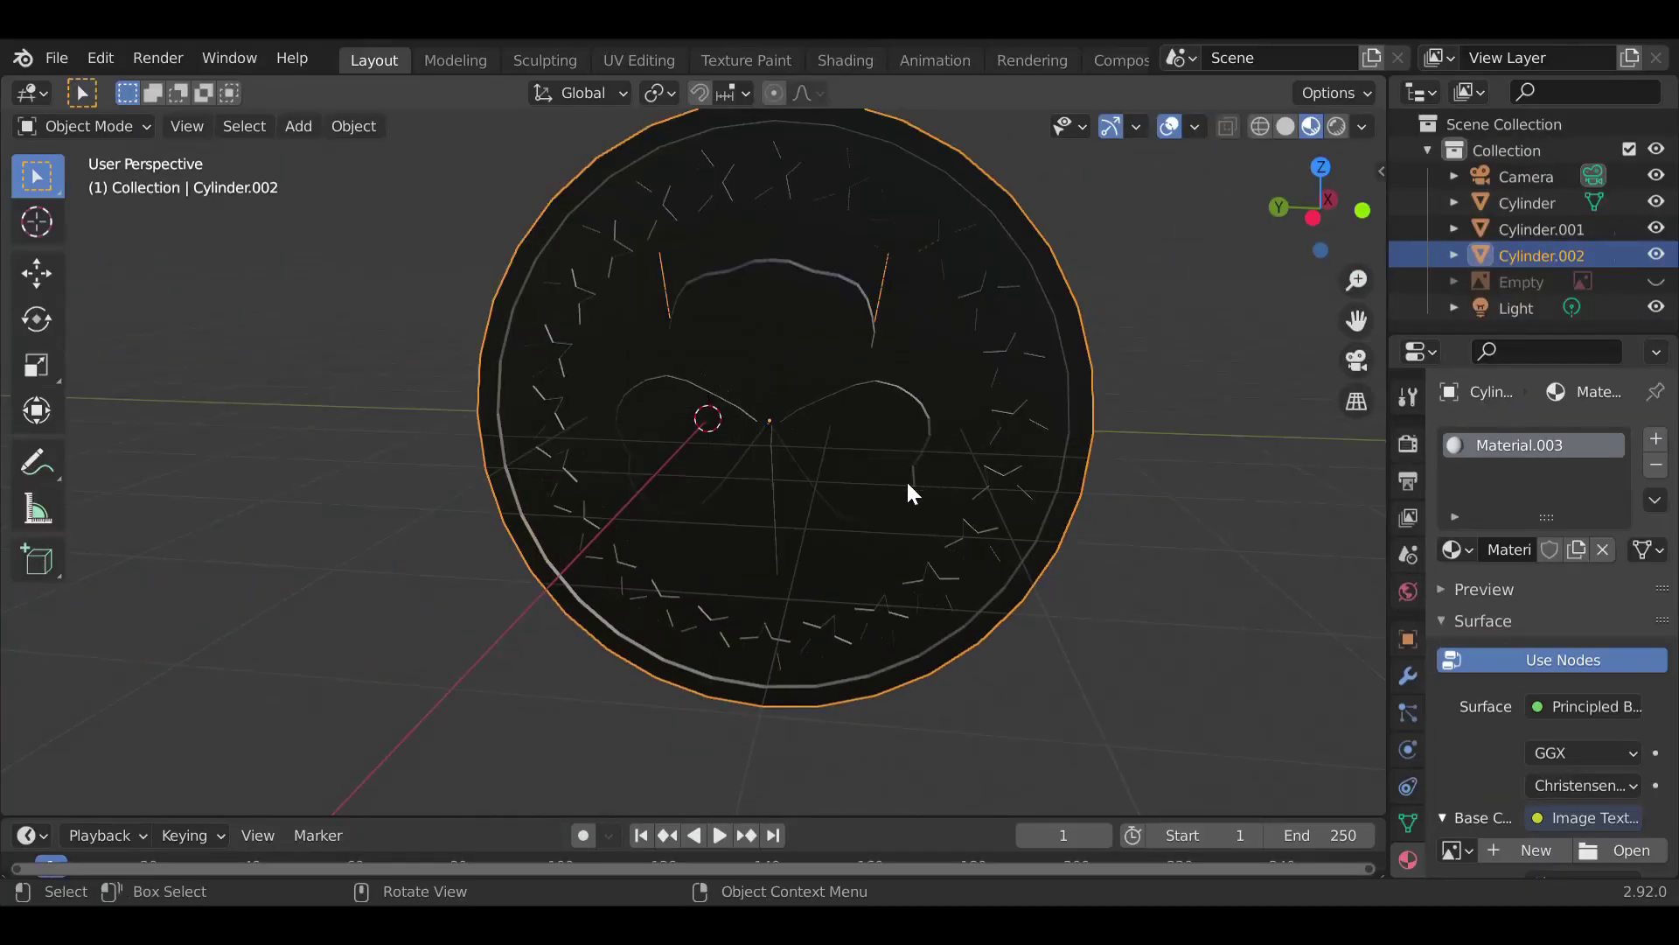
- Load Color Pallette.png as the coin's base color image and check how it covers the surface
key("alt+a")
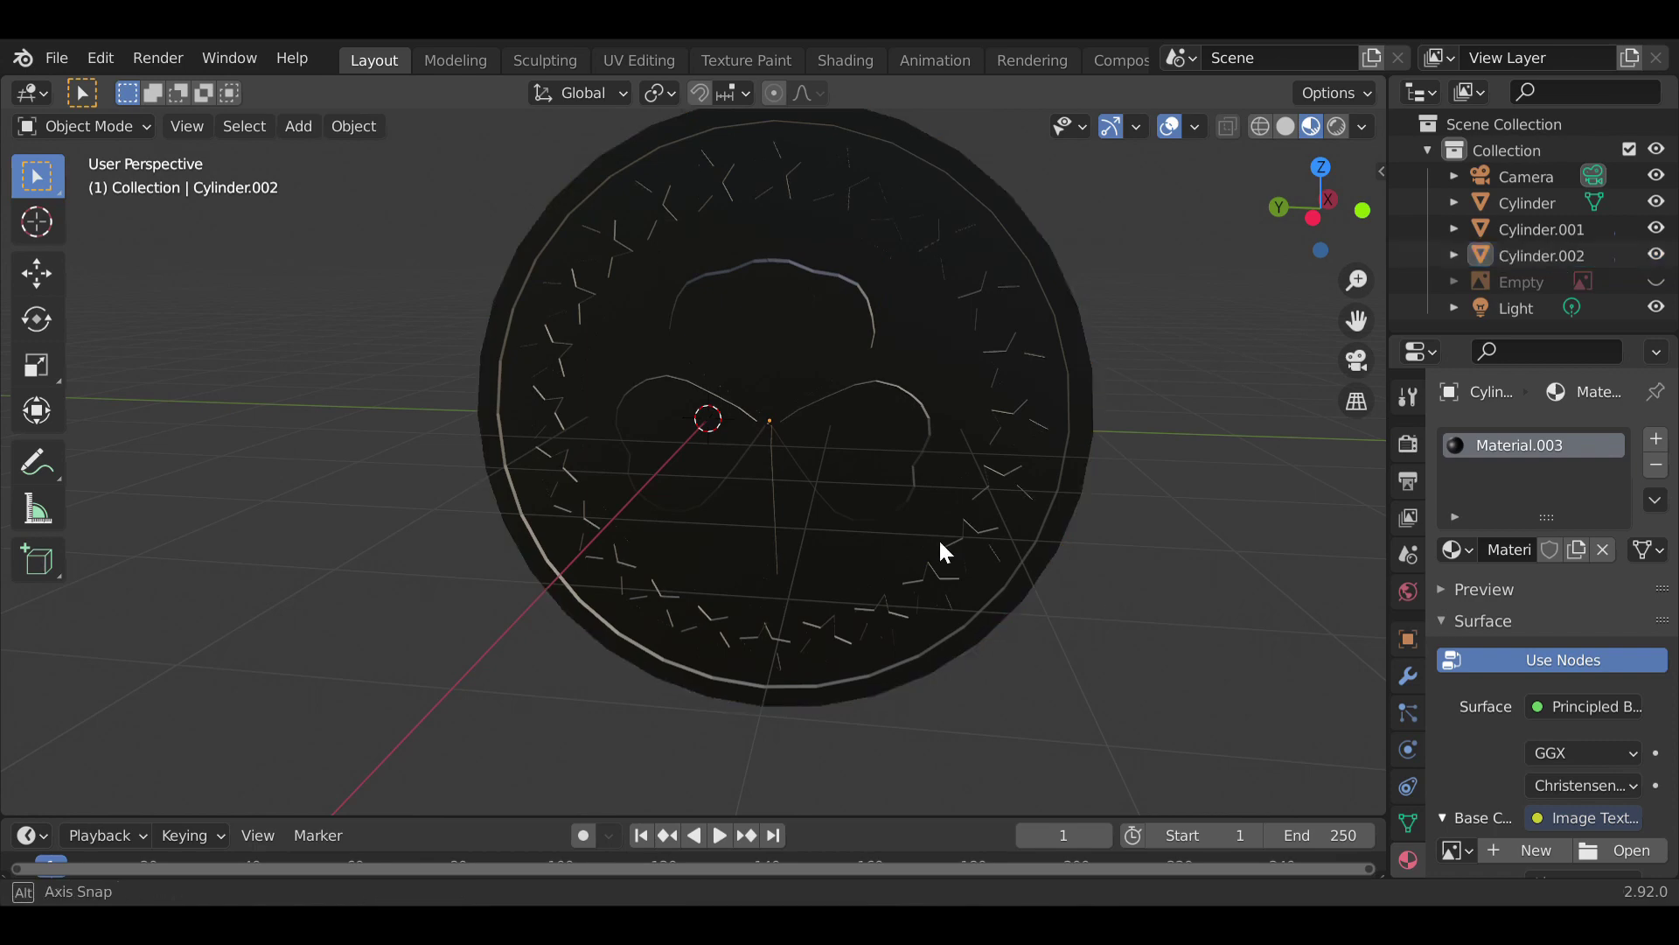
middle_click_drag(944, 551, 1085, 550)
left_click(768, 418)
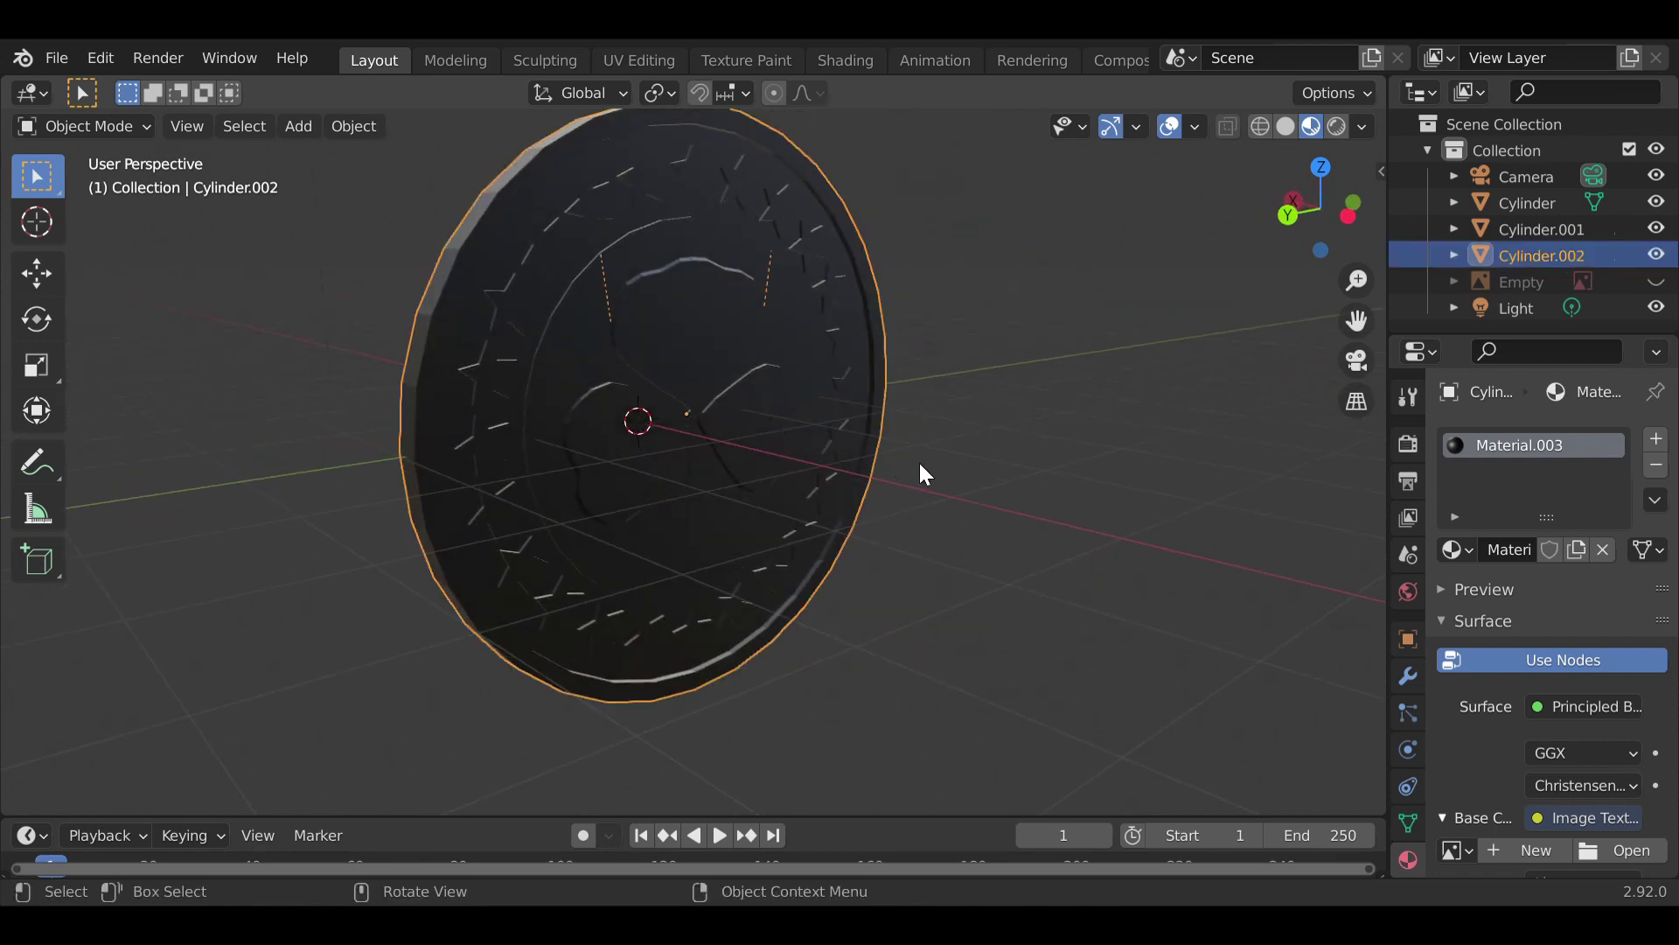
key("alt+a")
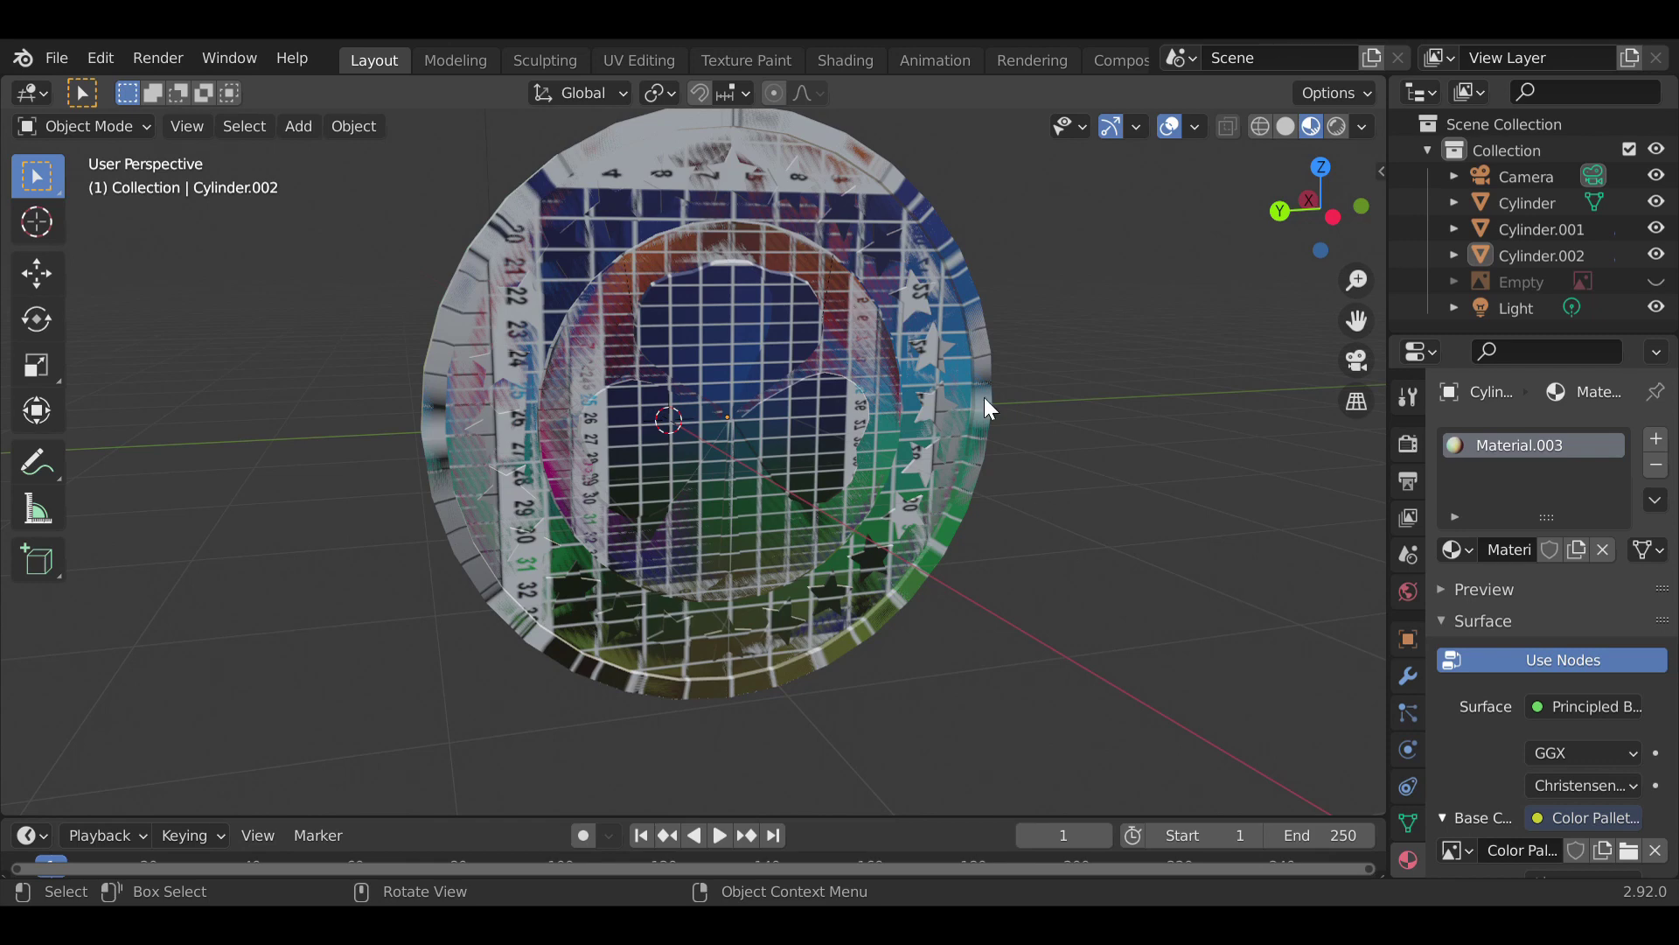
left_click(927, 320)
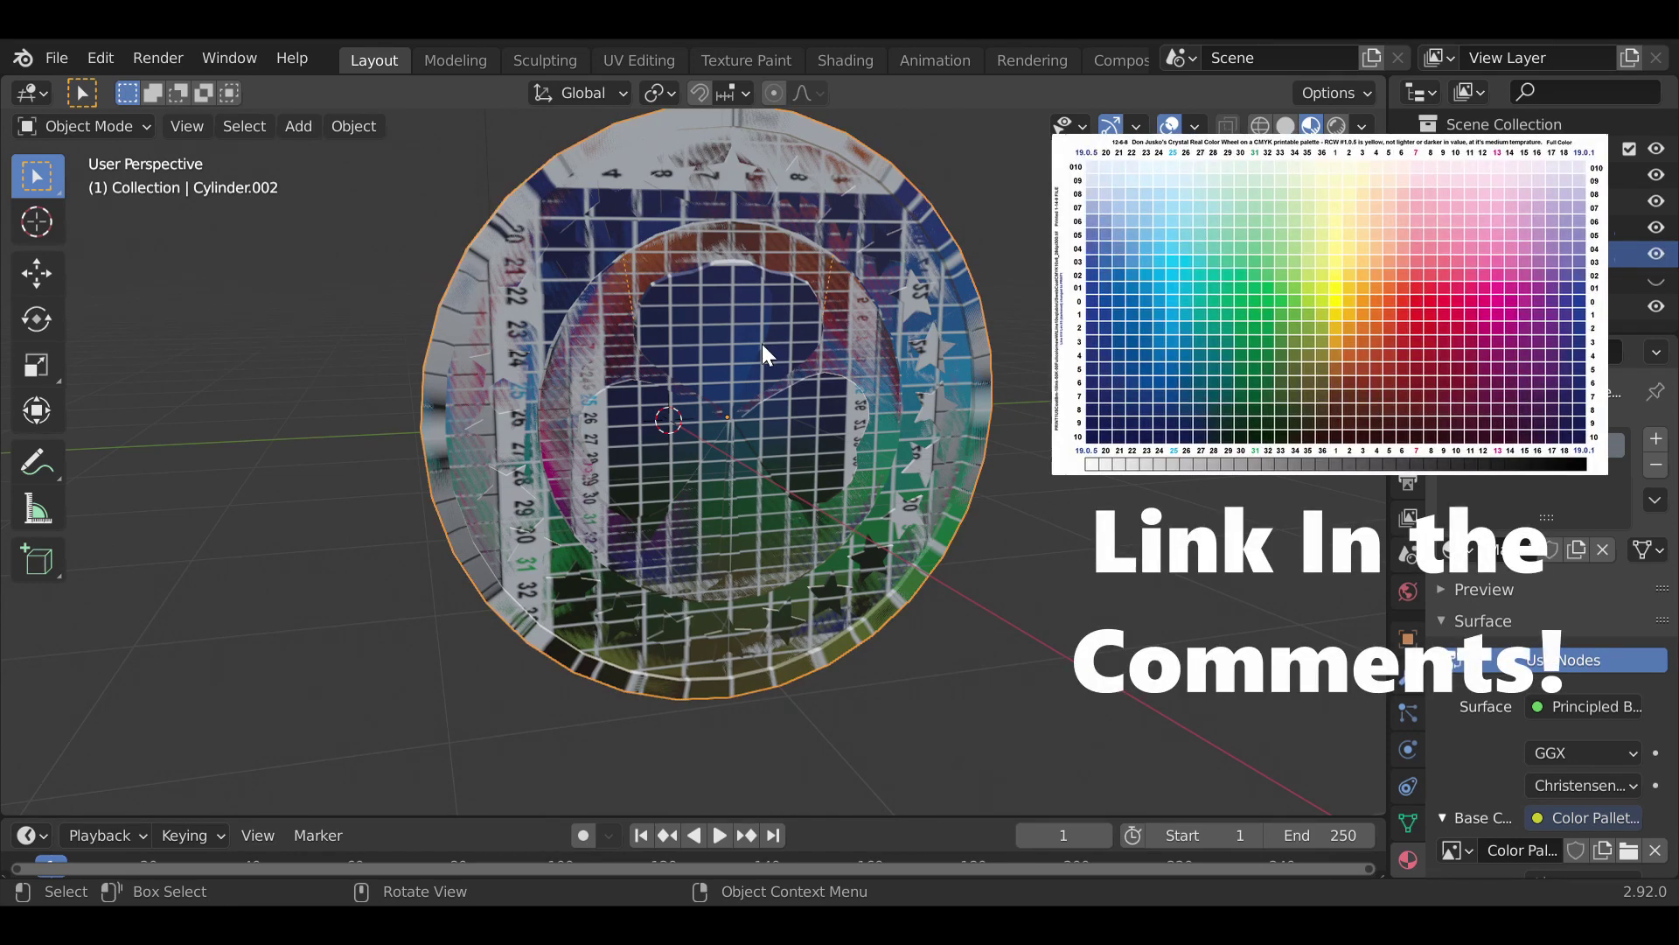
middle_click_drag(763, 346, 762, 354)
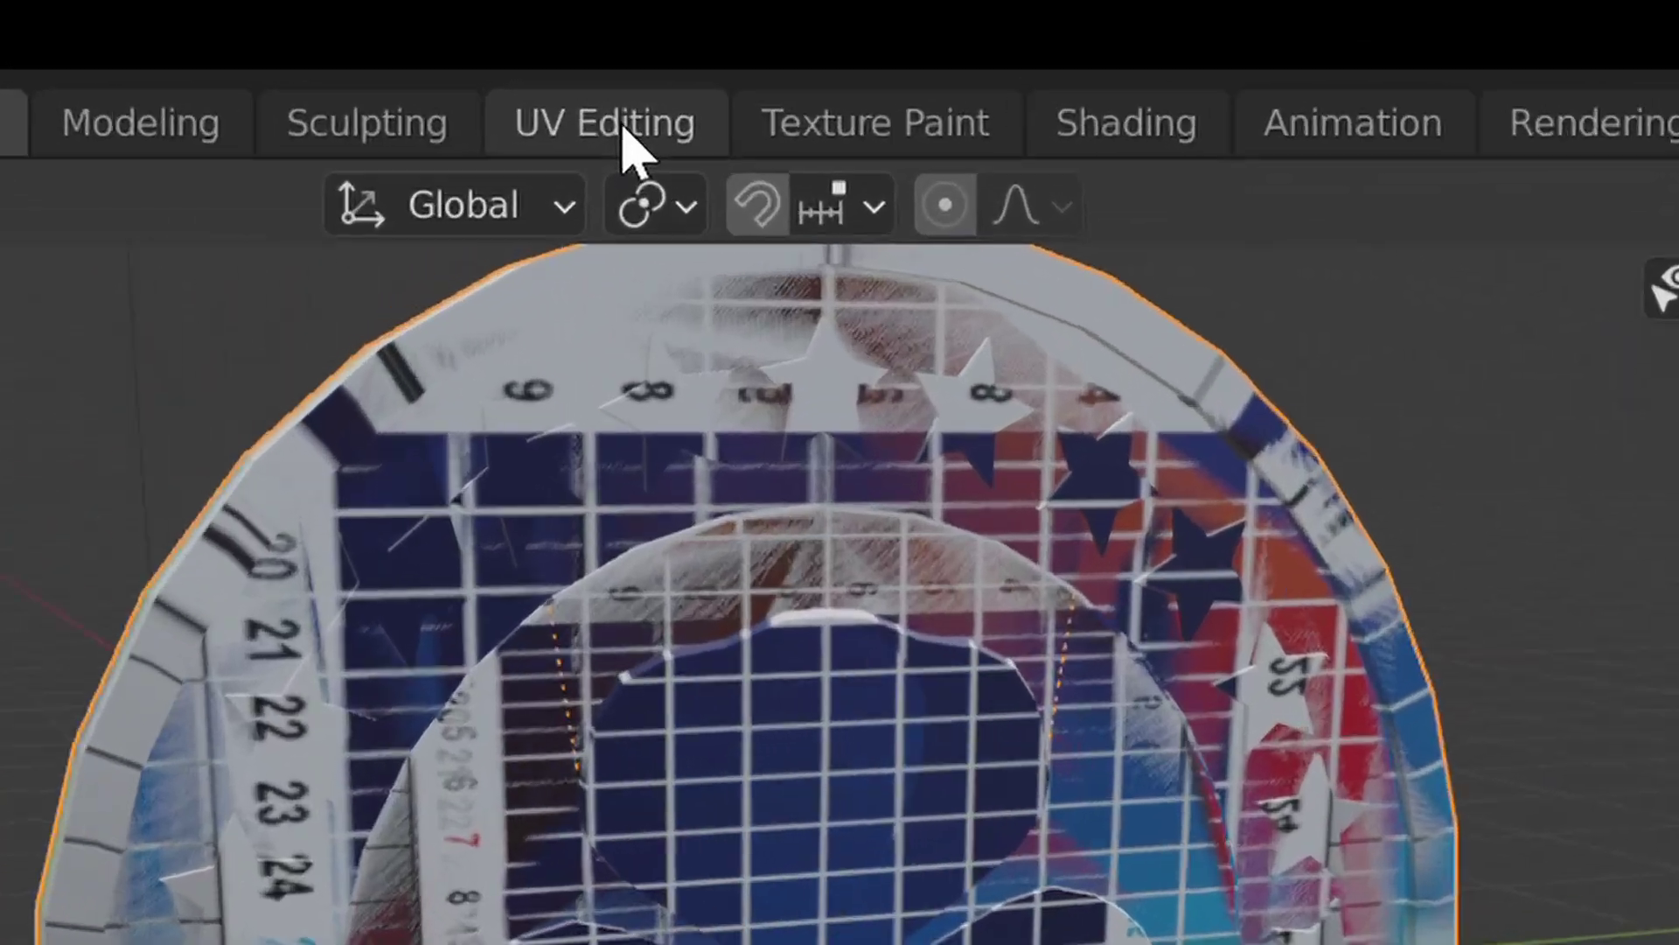
- Open the coin in the UV Editing workspace and set its 3D view to Material Preview shading
left_click(647, 62)
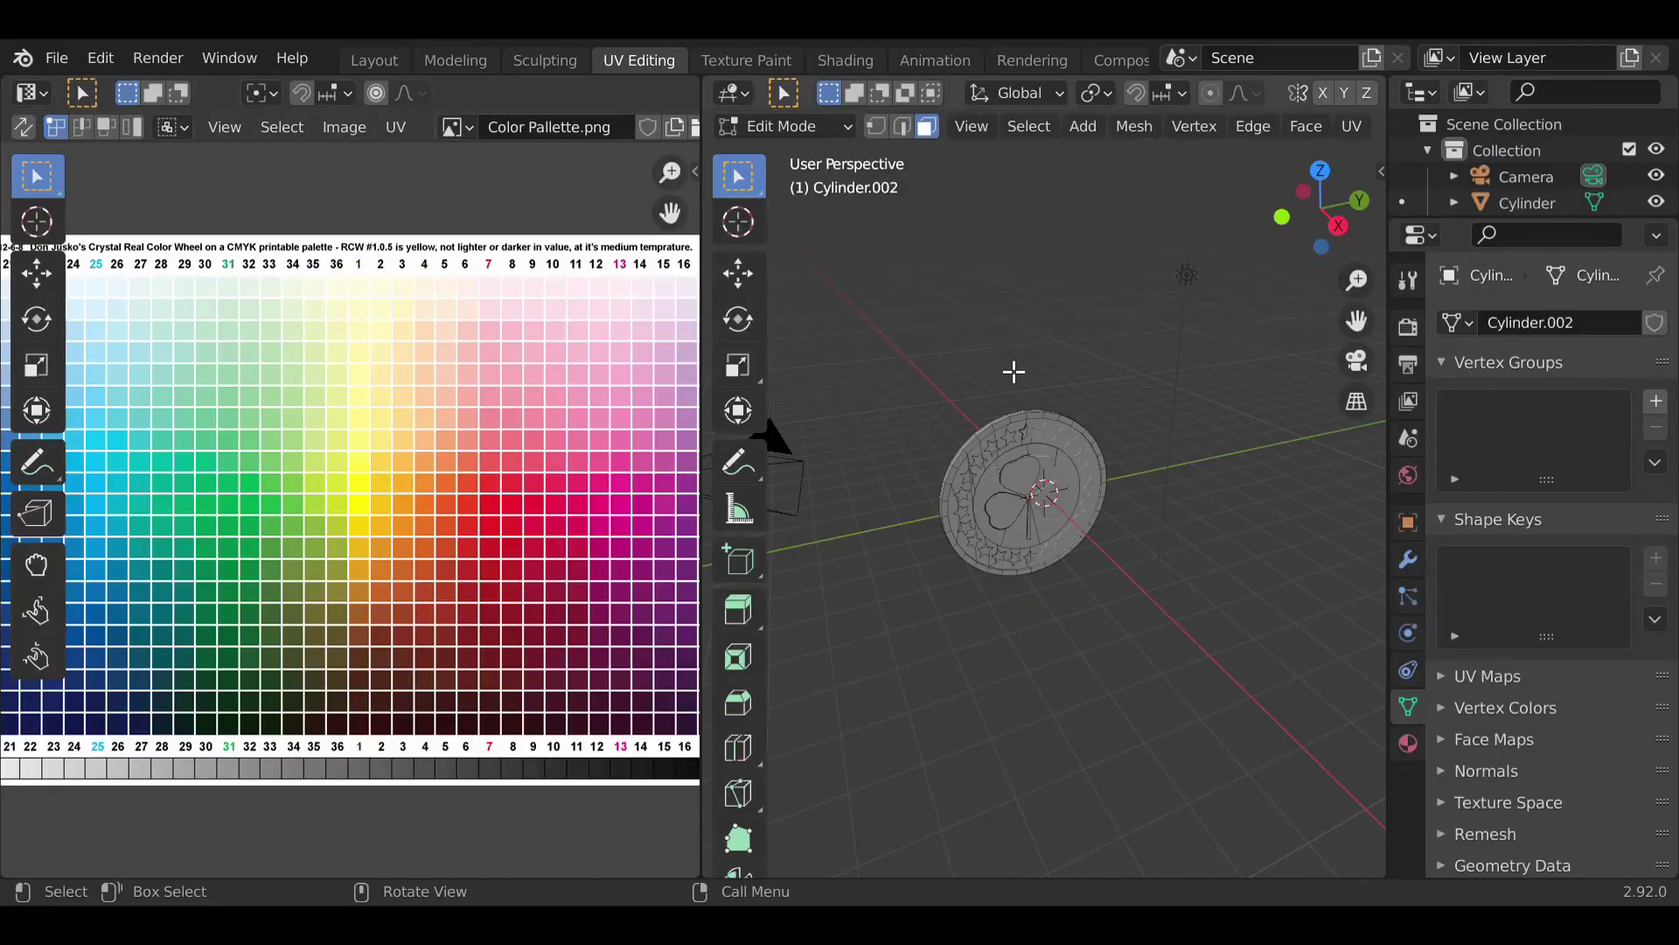
middle_click_drag(1151, 382, 1081, 299)
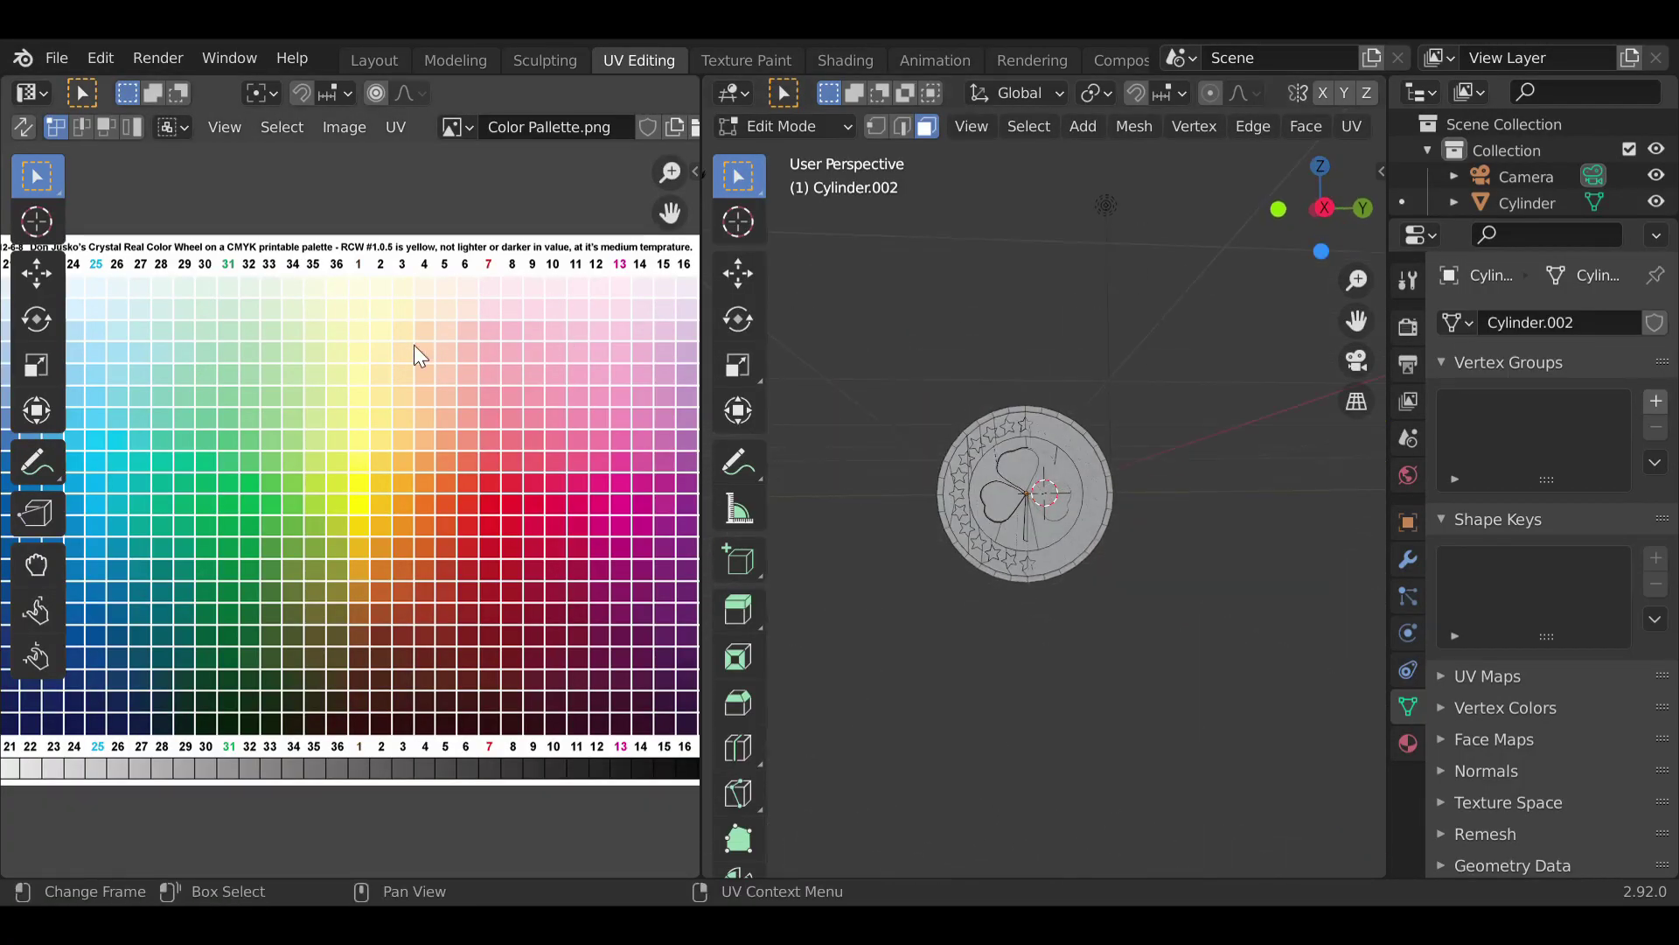
scroll(366, 385, "down", 2)
scroll(382, 389, "up", 1)
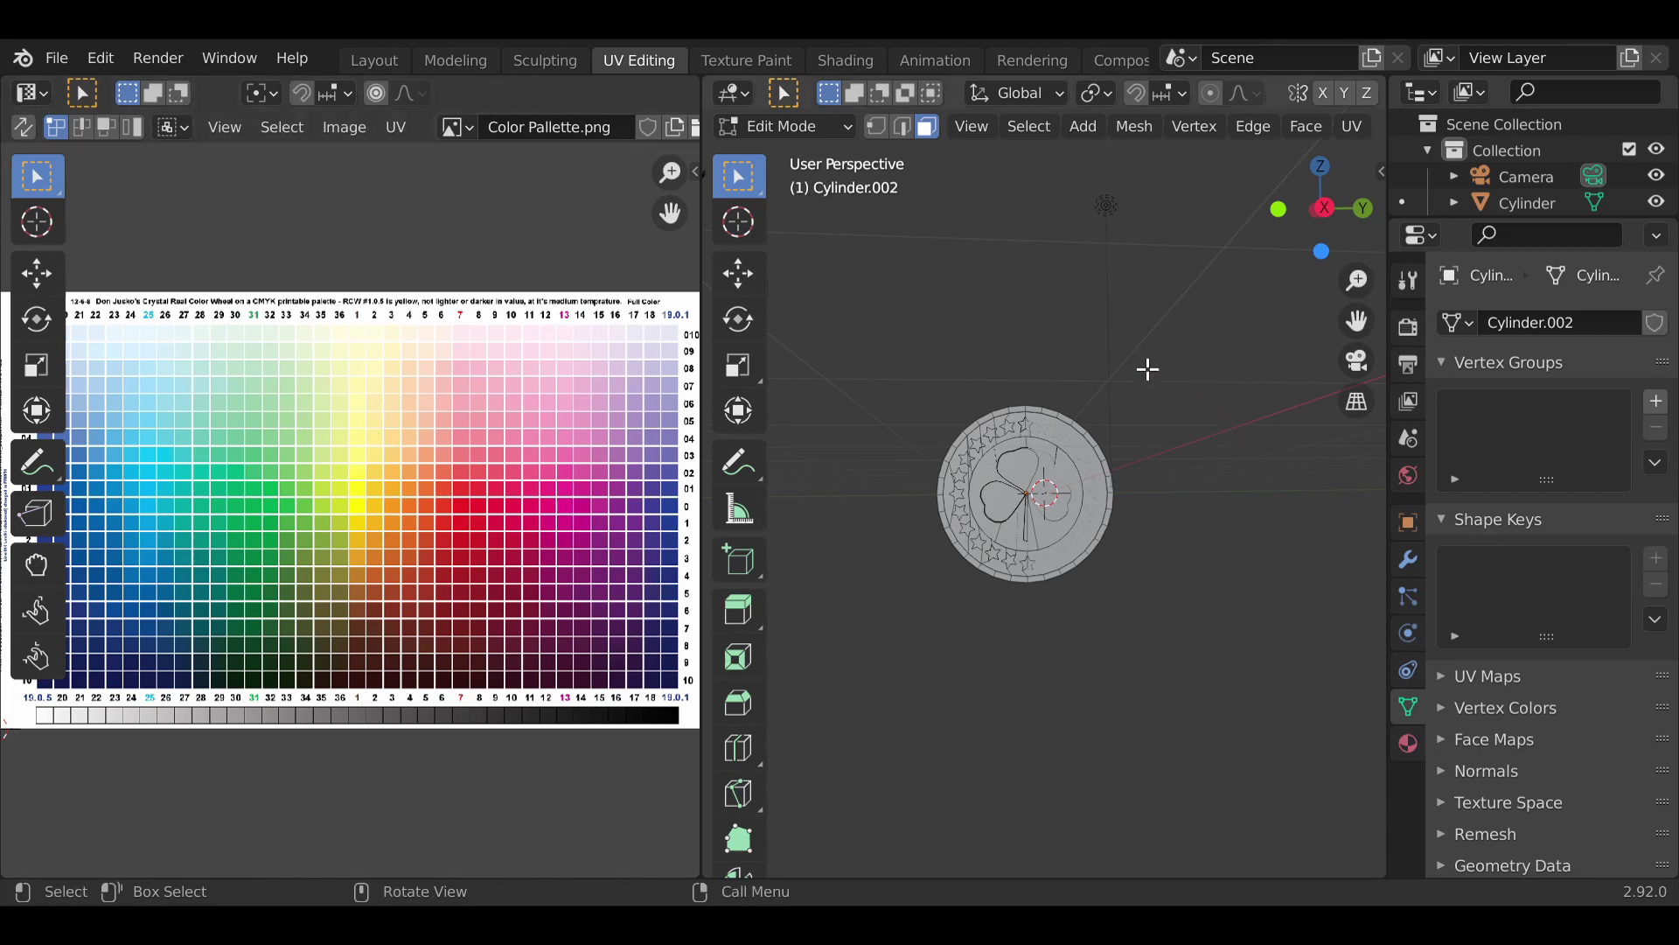
key("z")
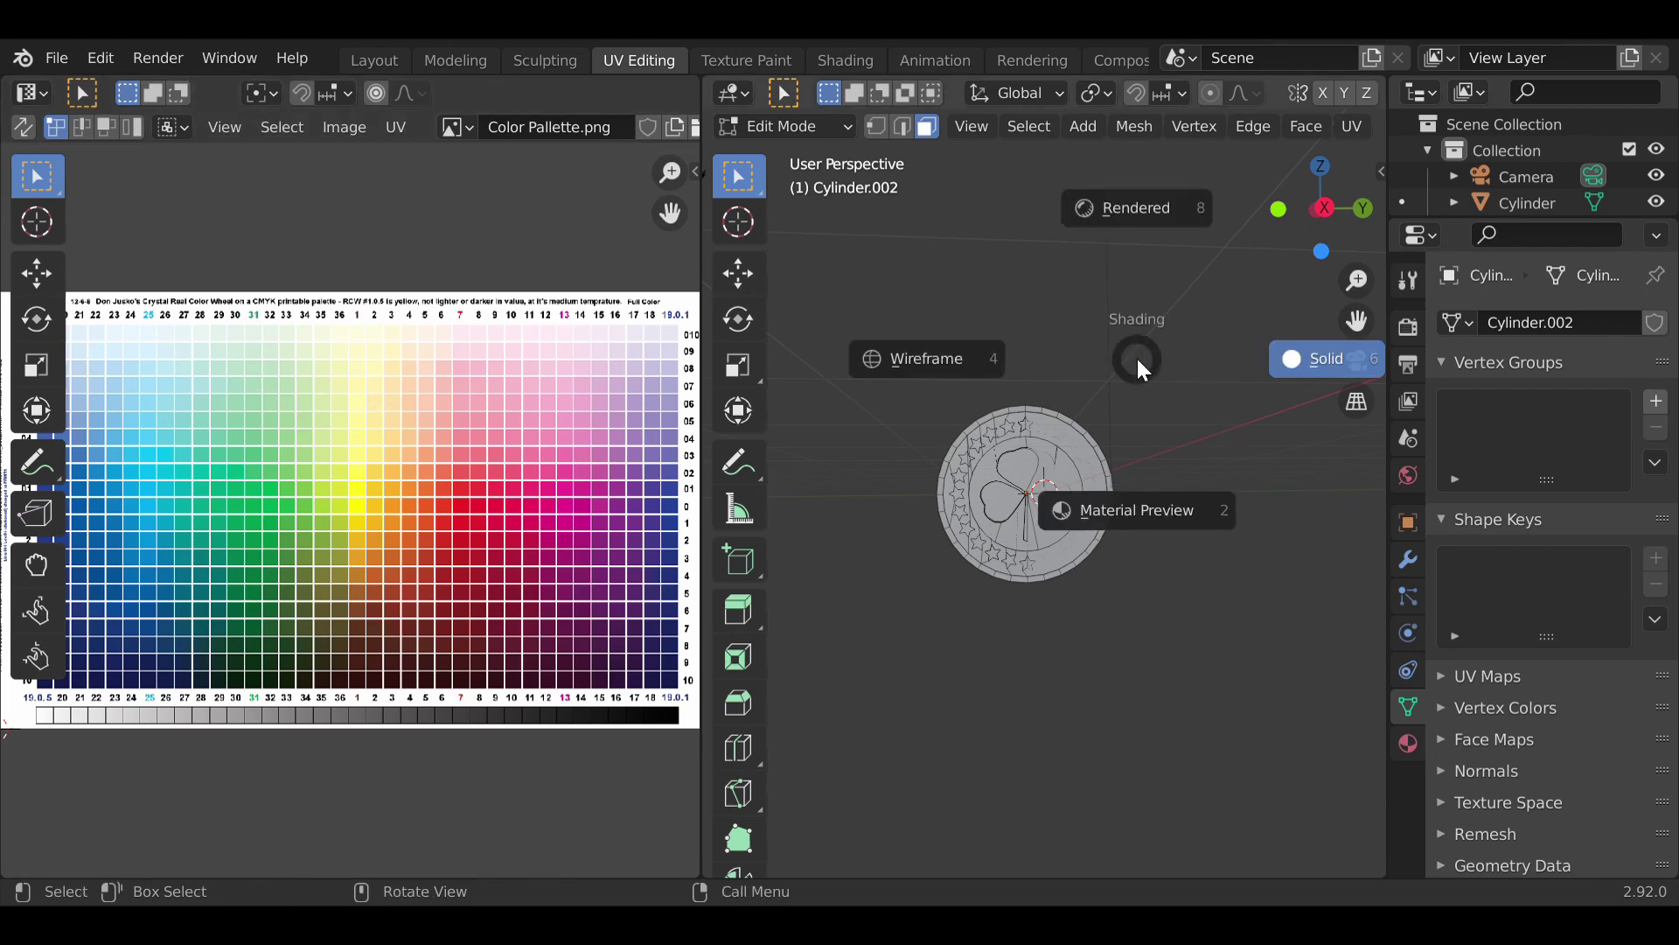
left_click(1111, 511)
scroll(1177, 420, "up", 6)
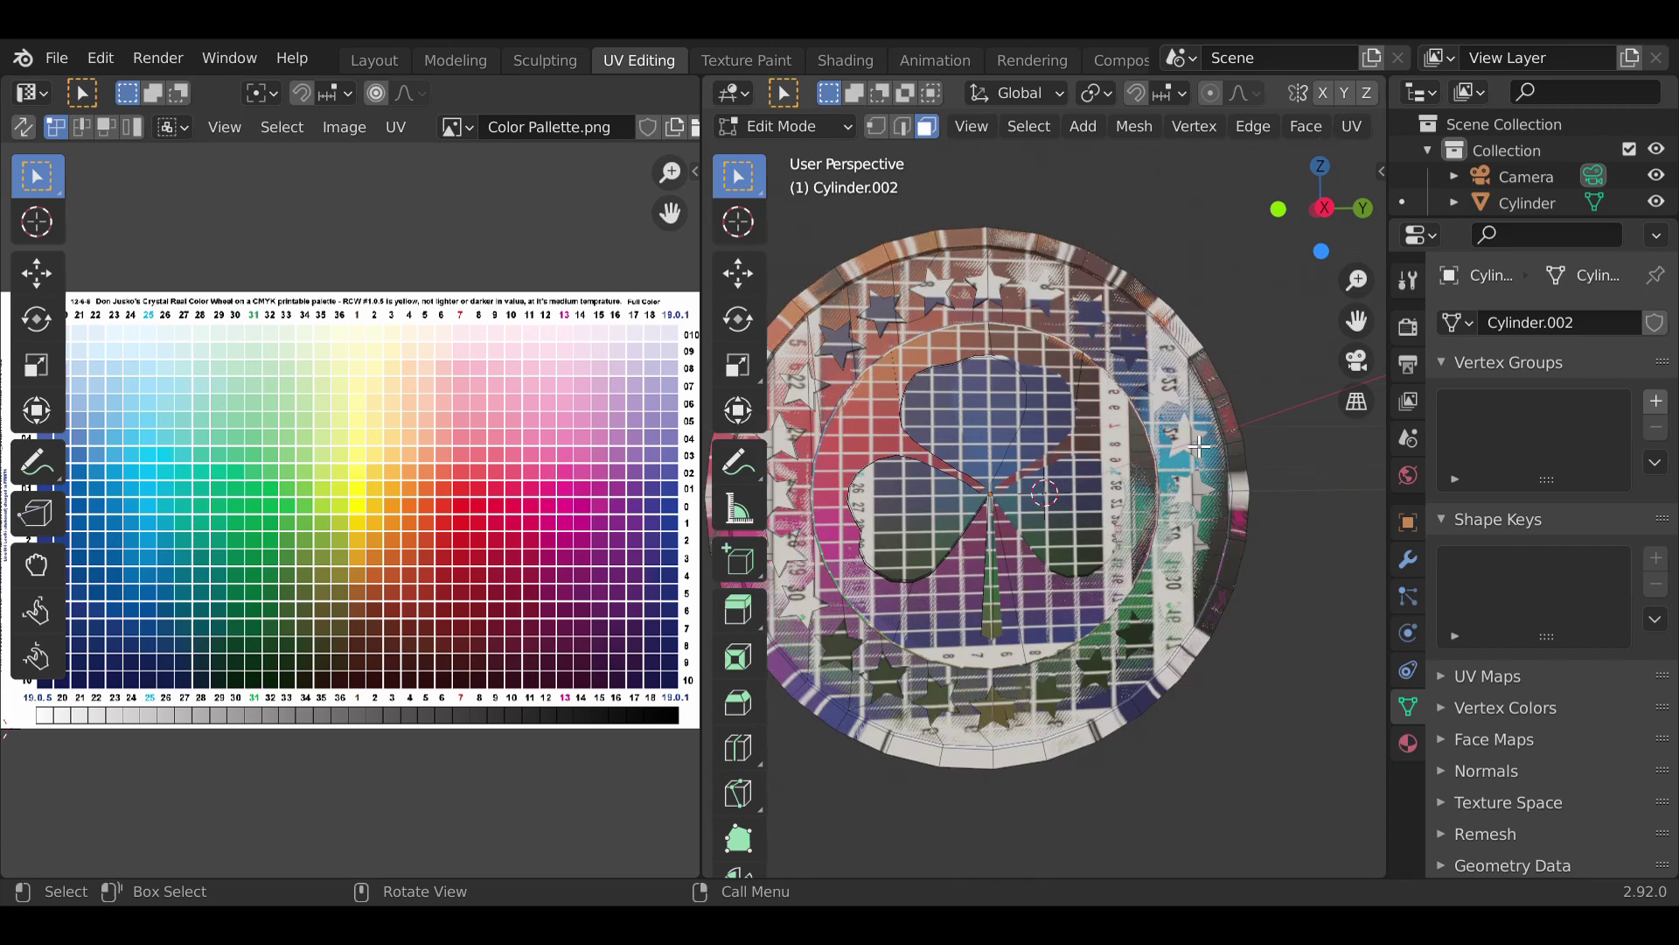
- Try Rendered shading on the textured coin and return the 3D view to Material Preview
key("z")
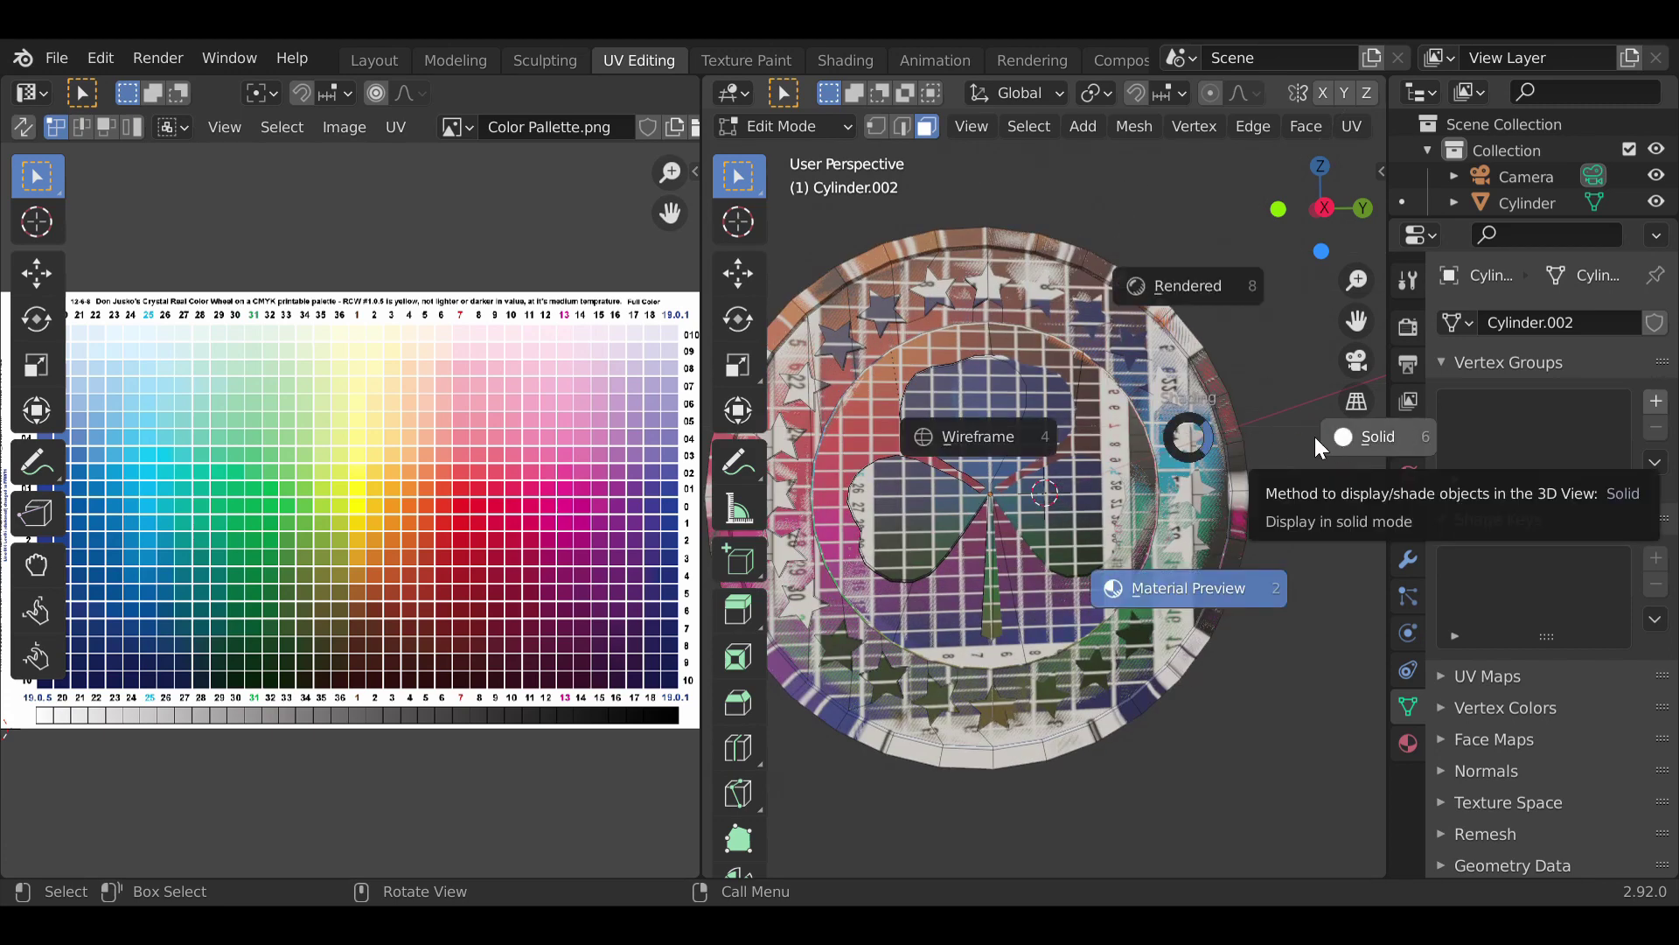
left_click(1190, 278)
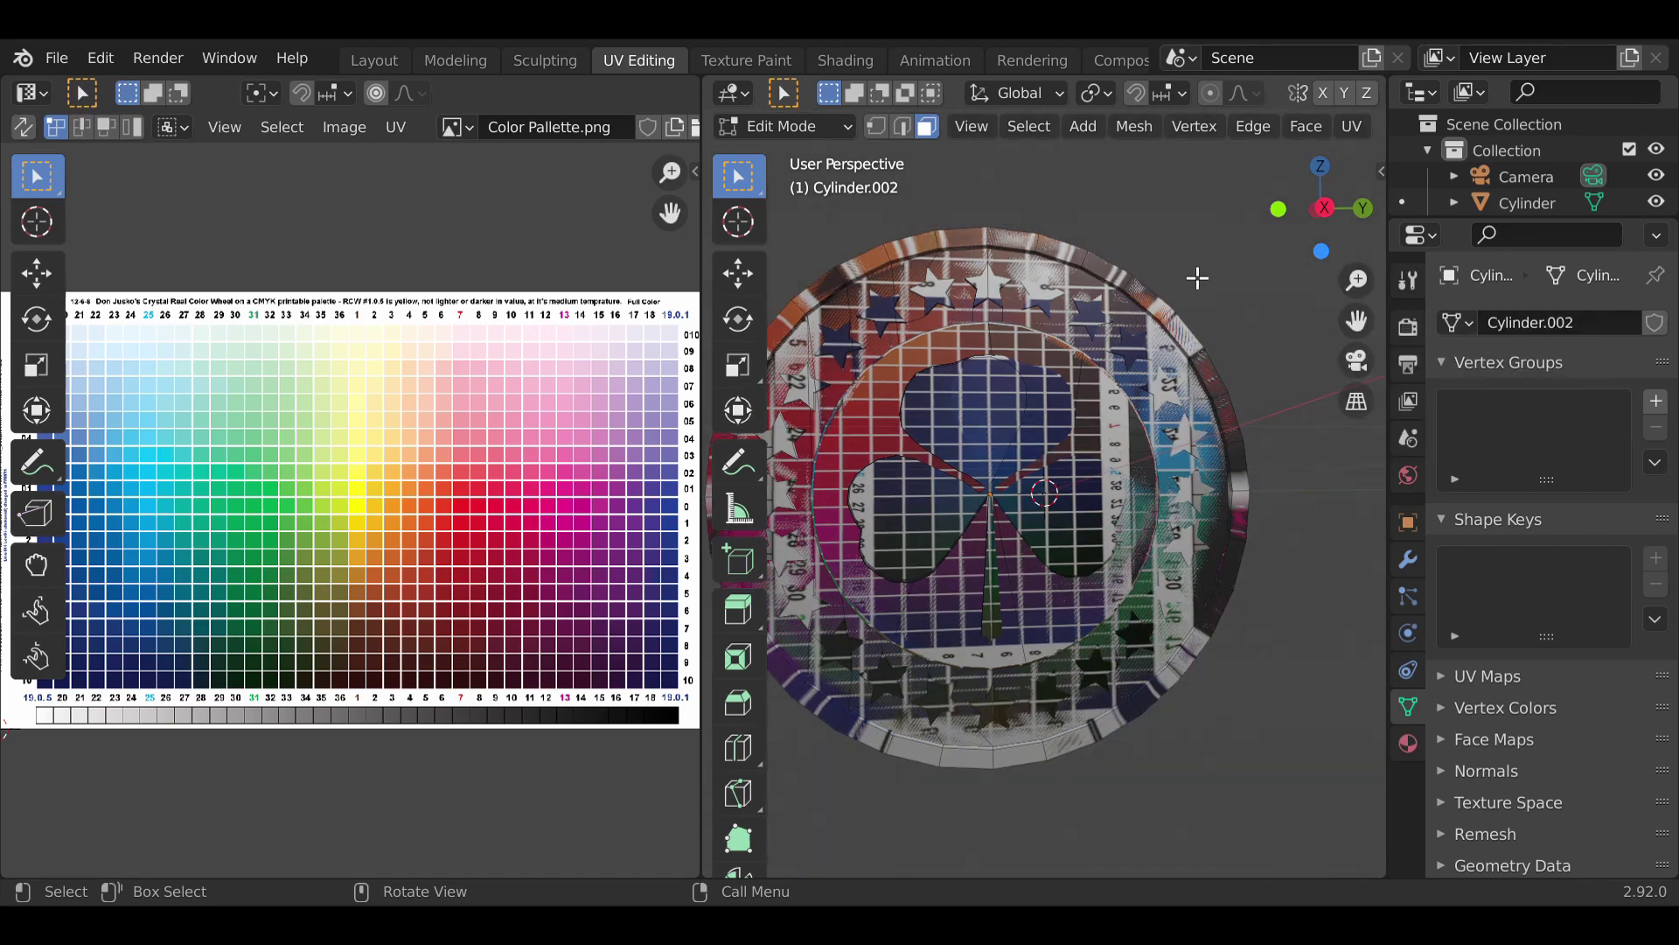
key("z")
left_click(1145, 392)
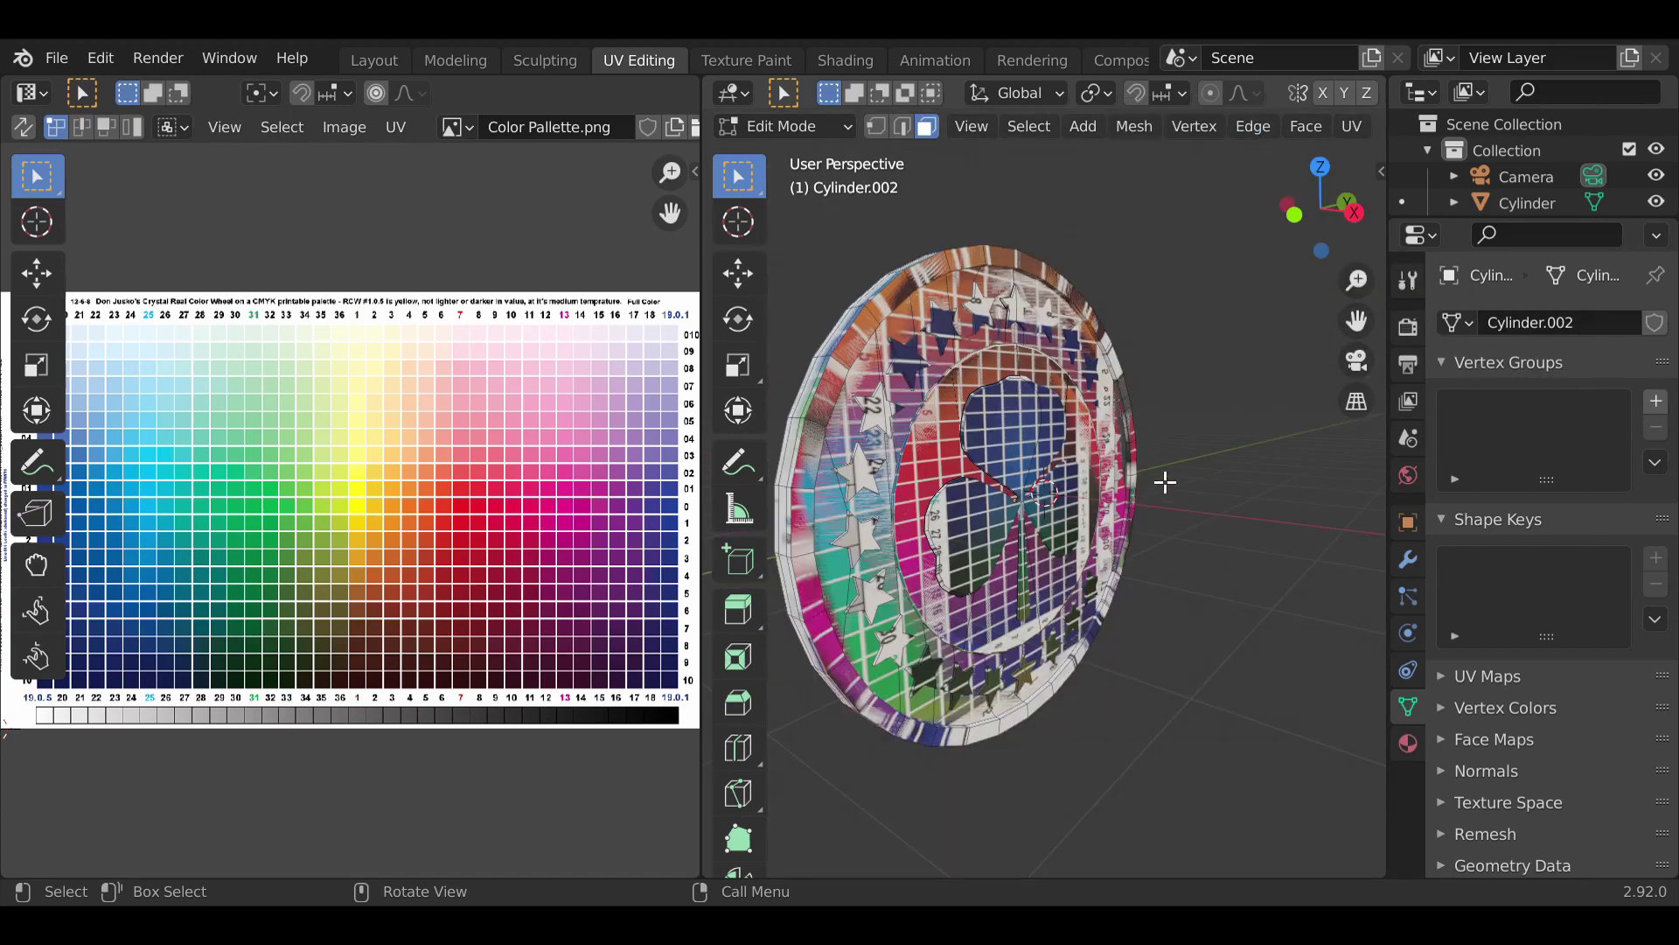
- Select all of the coin's faces and UVs and scale the UVs to 0 so they collapse into one point
middle_click_drag(1189, 611, 1163, 603)
key("a")
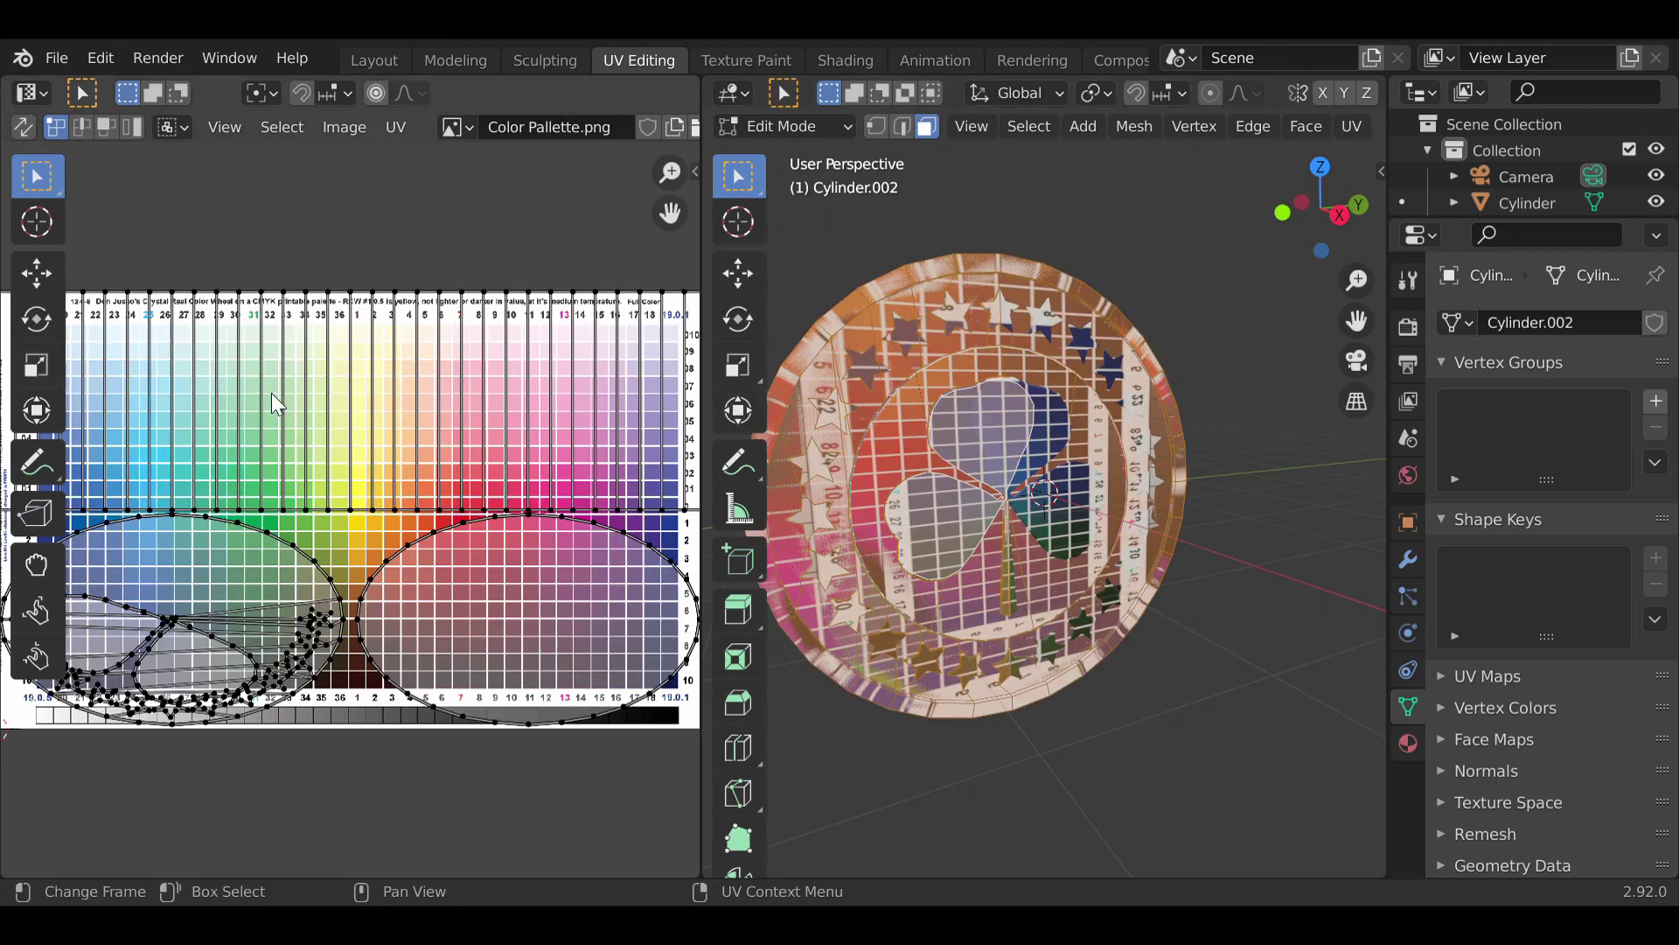
key("a")
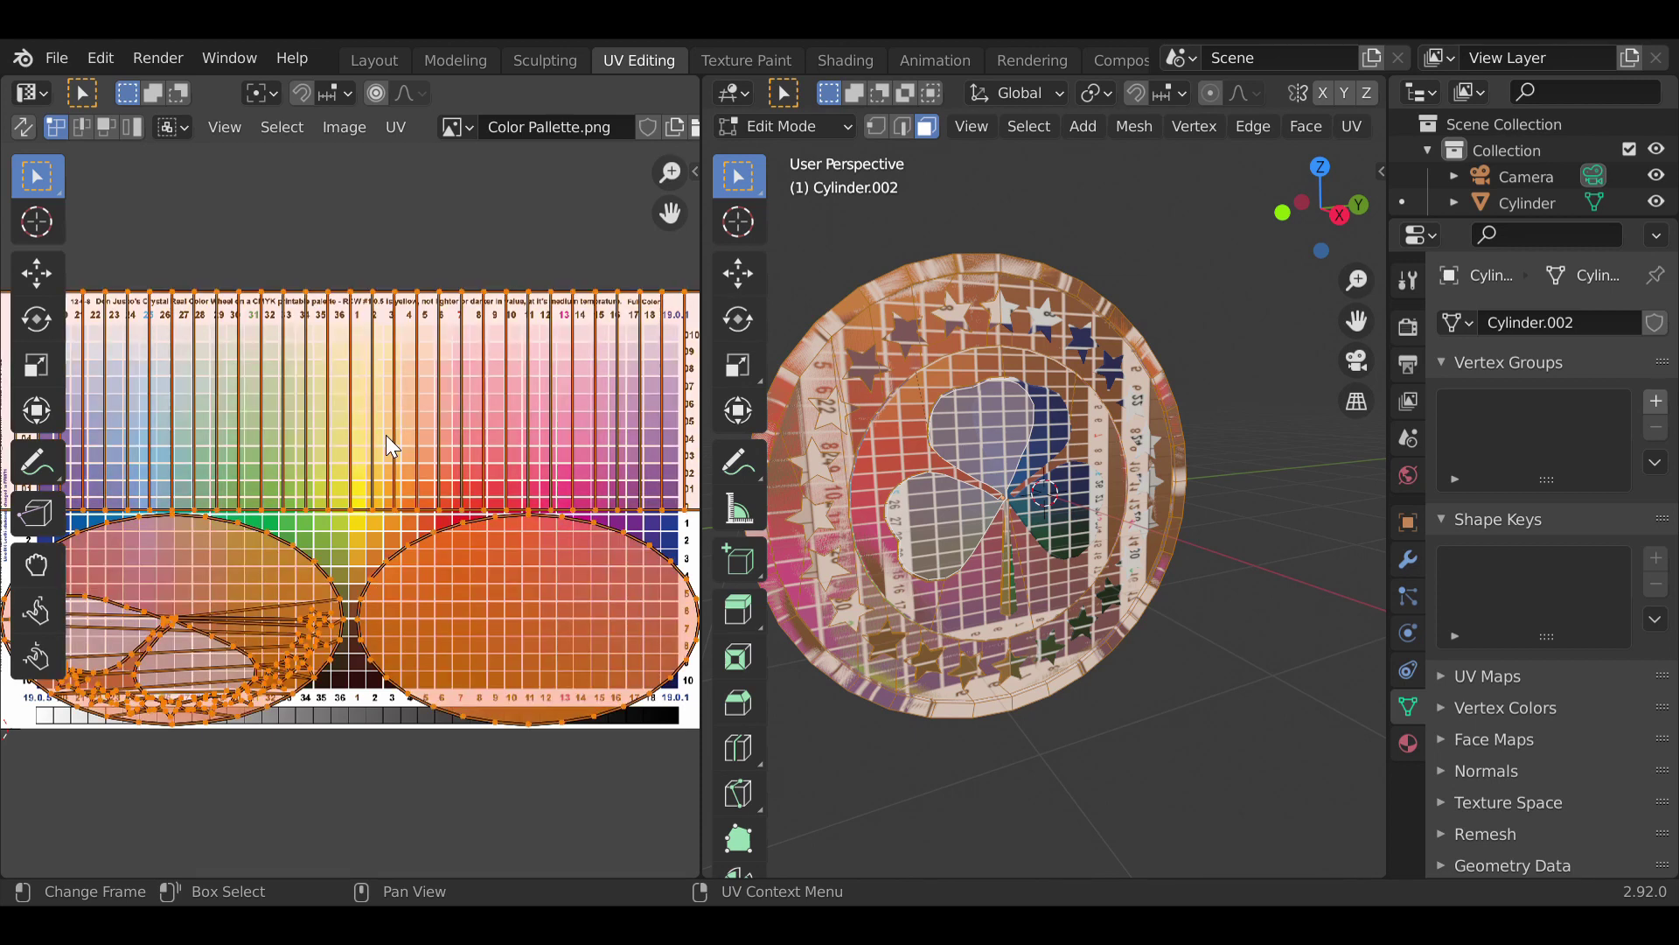
key("s")
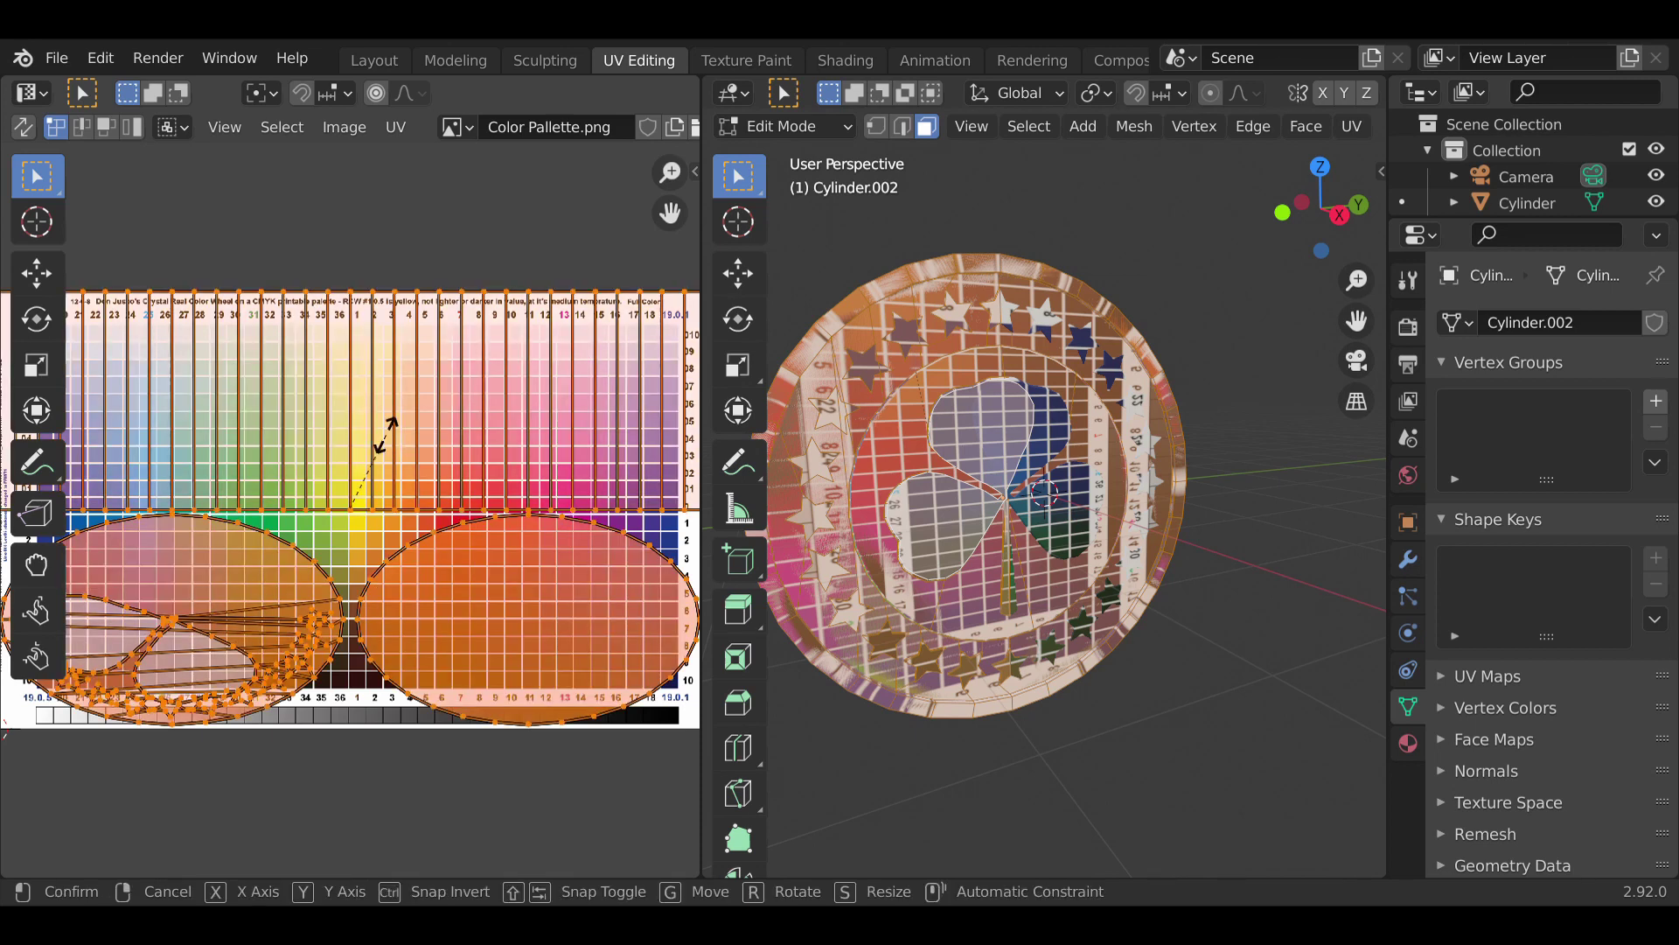
key("0")
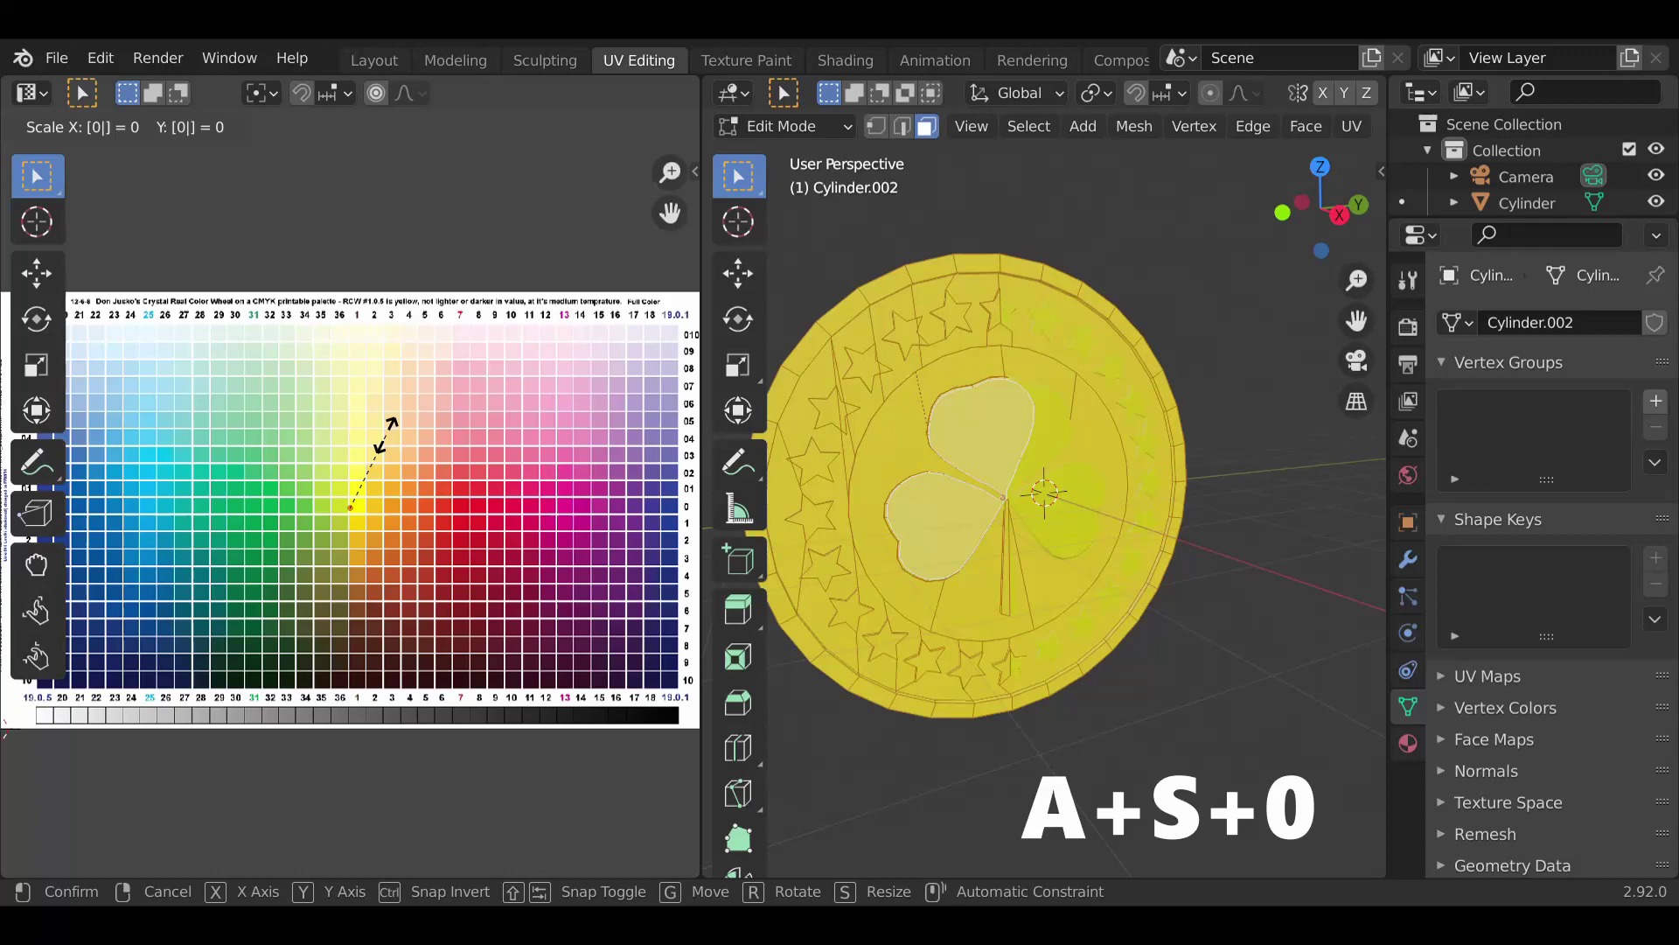
left_click(386, 434)
- Move the collapsed UVs onto a golden-yellow square in column 1 of the color palette and deselect the faces
scroll(477, 457, "down", 1)
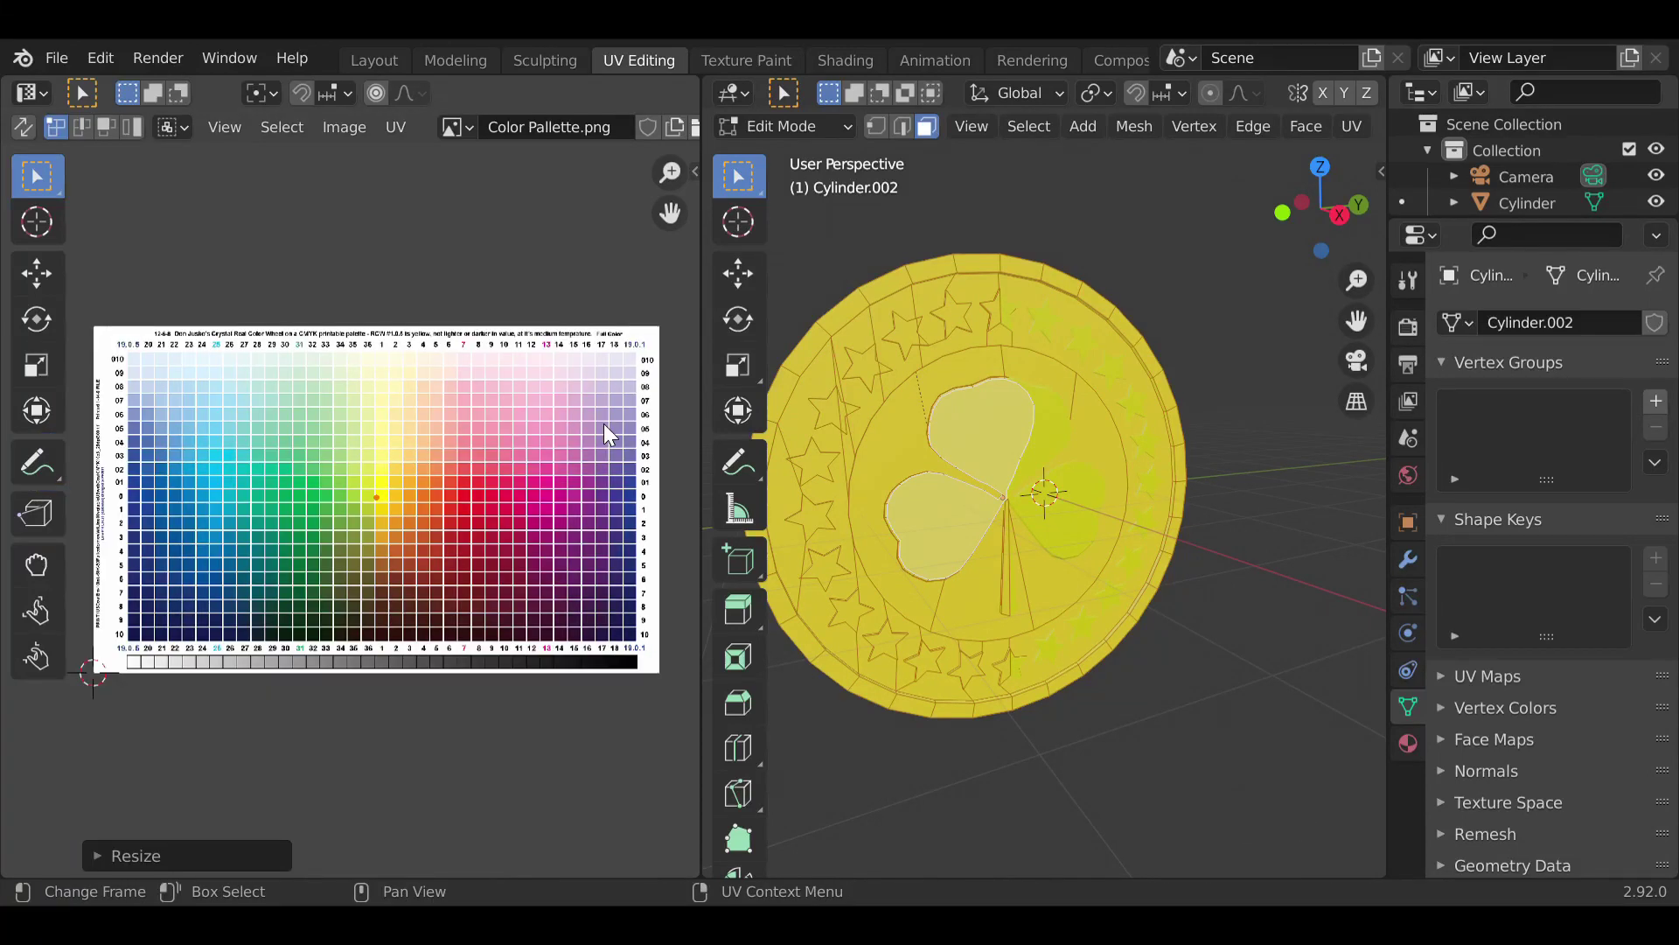
scroll(505, 462, "up", 3)
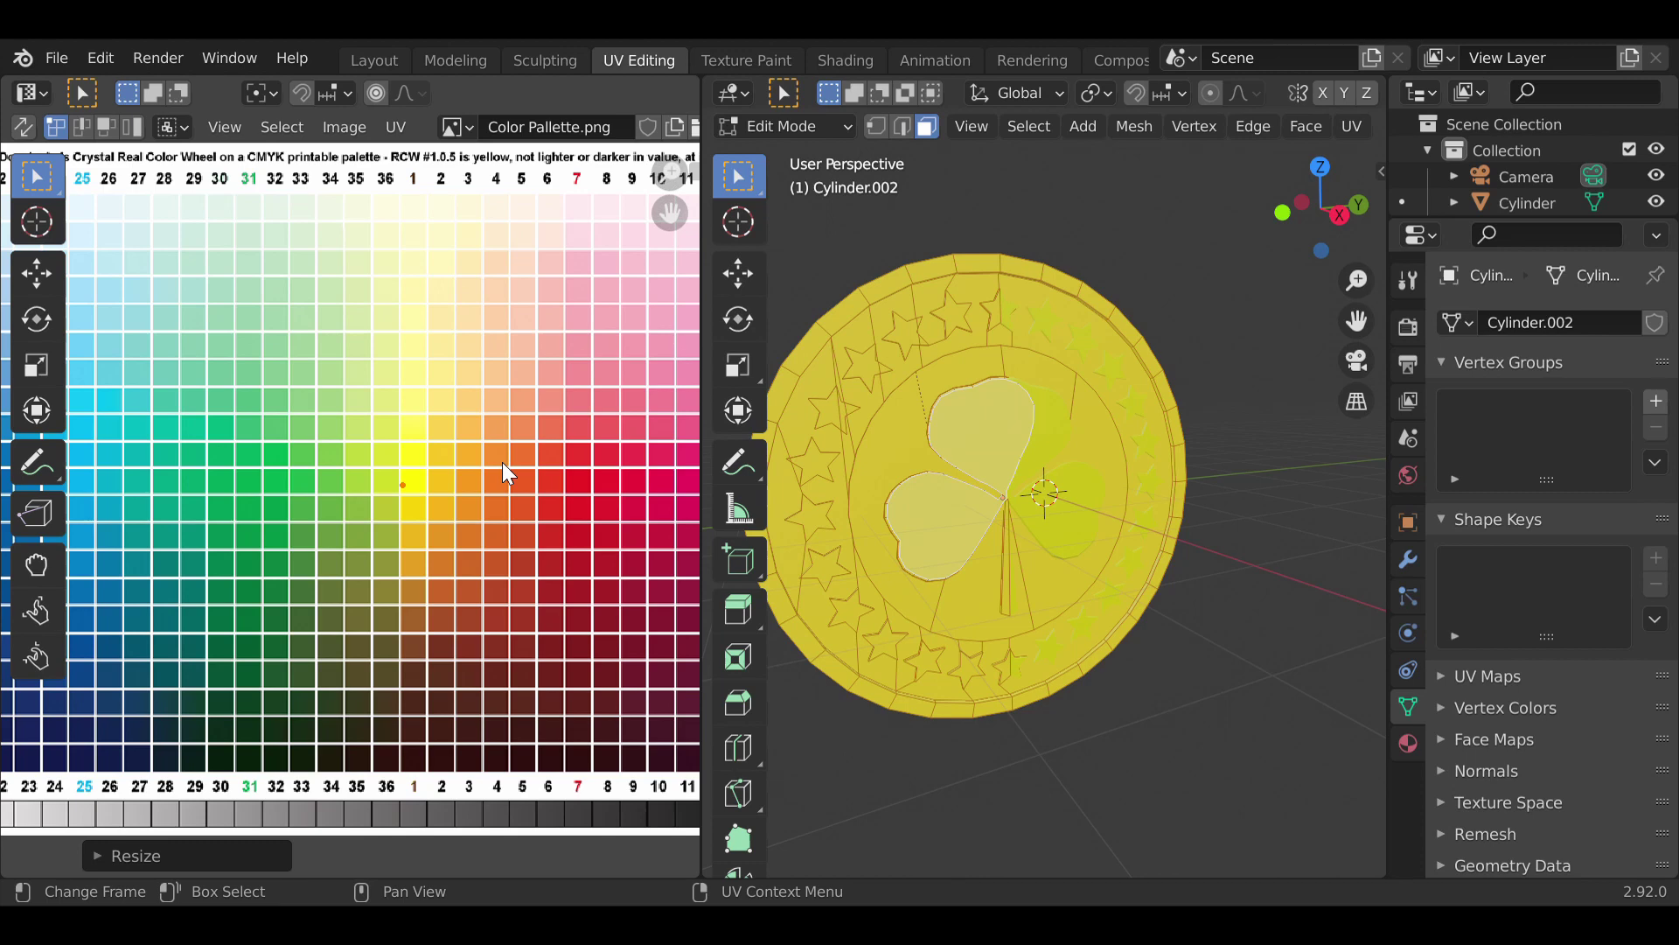
key("a")
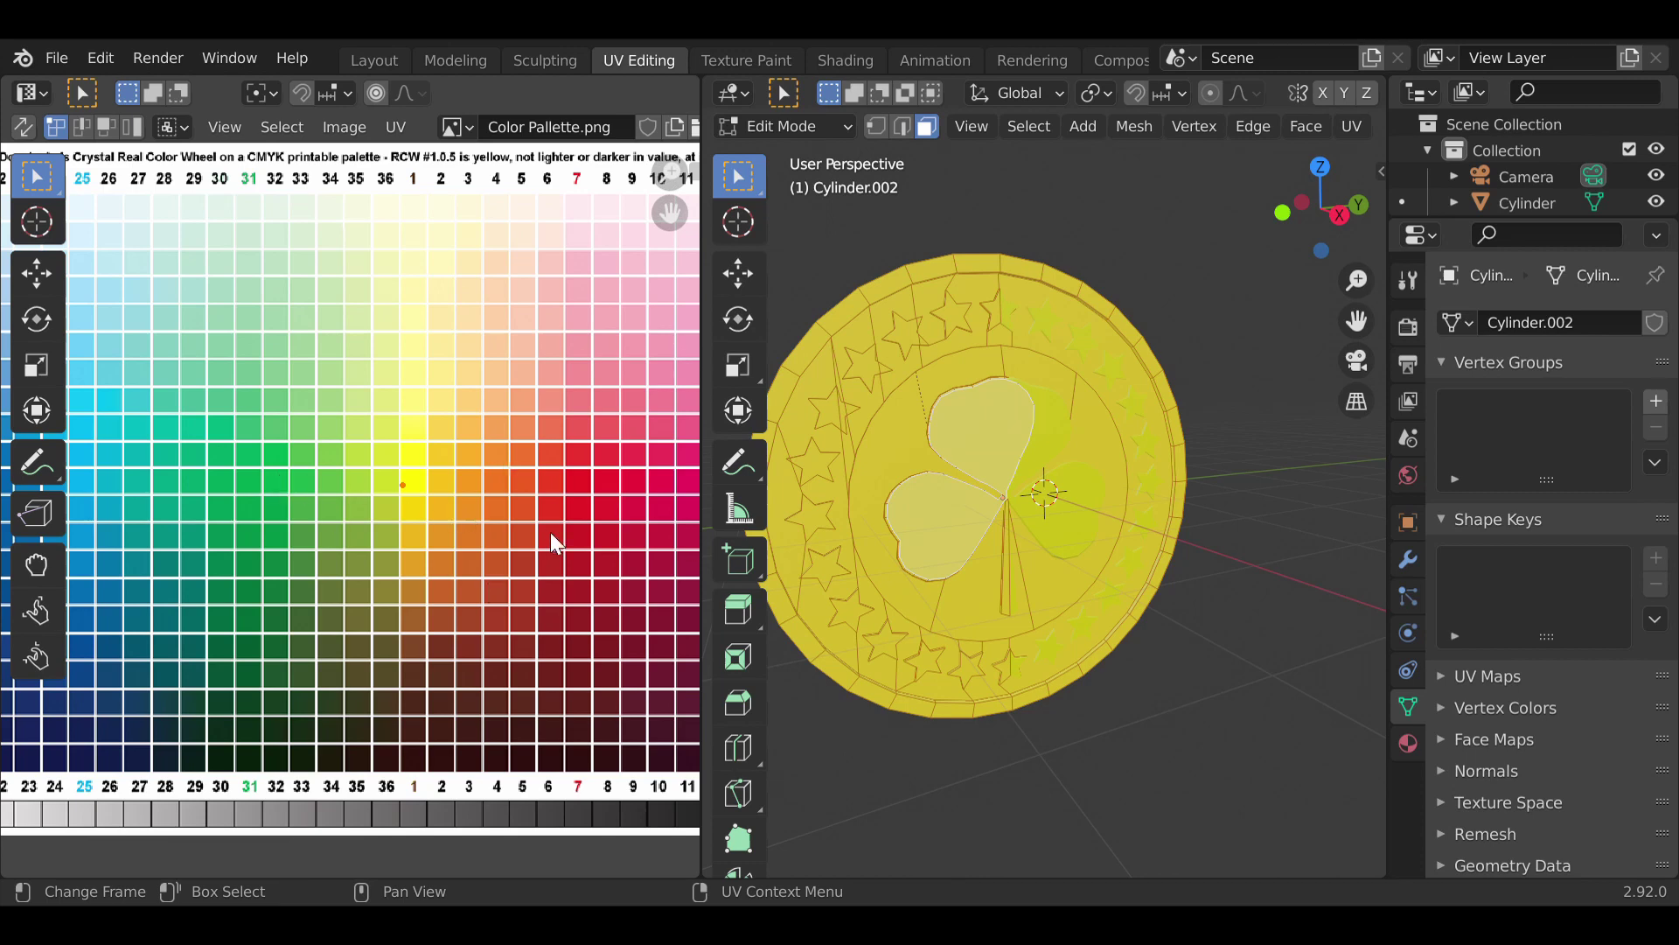
scroll(491, 530, "up", 2)
key("g")
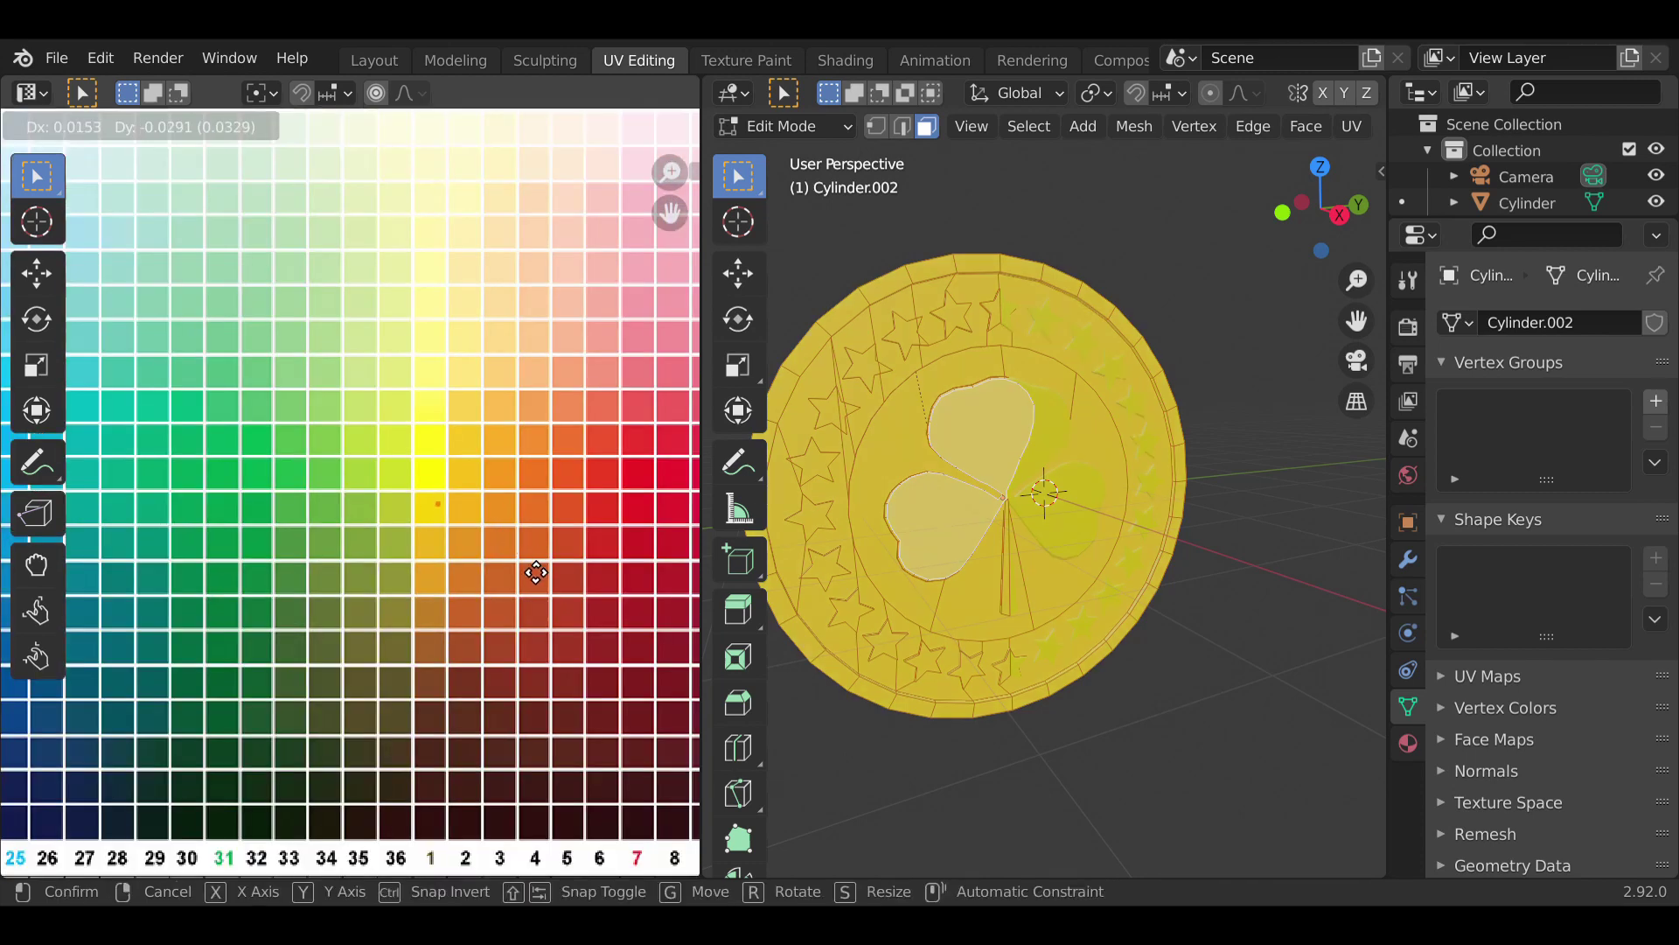
left_click(525, 567)
left_click(945, 753)
middle_click_drag(946, 754, 950, 818)
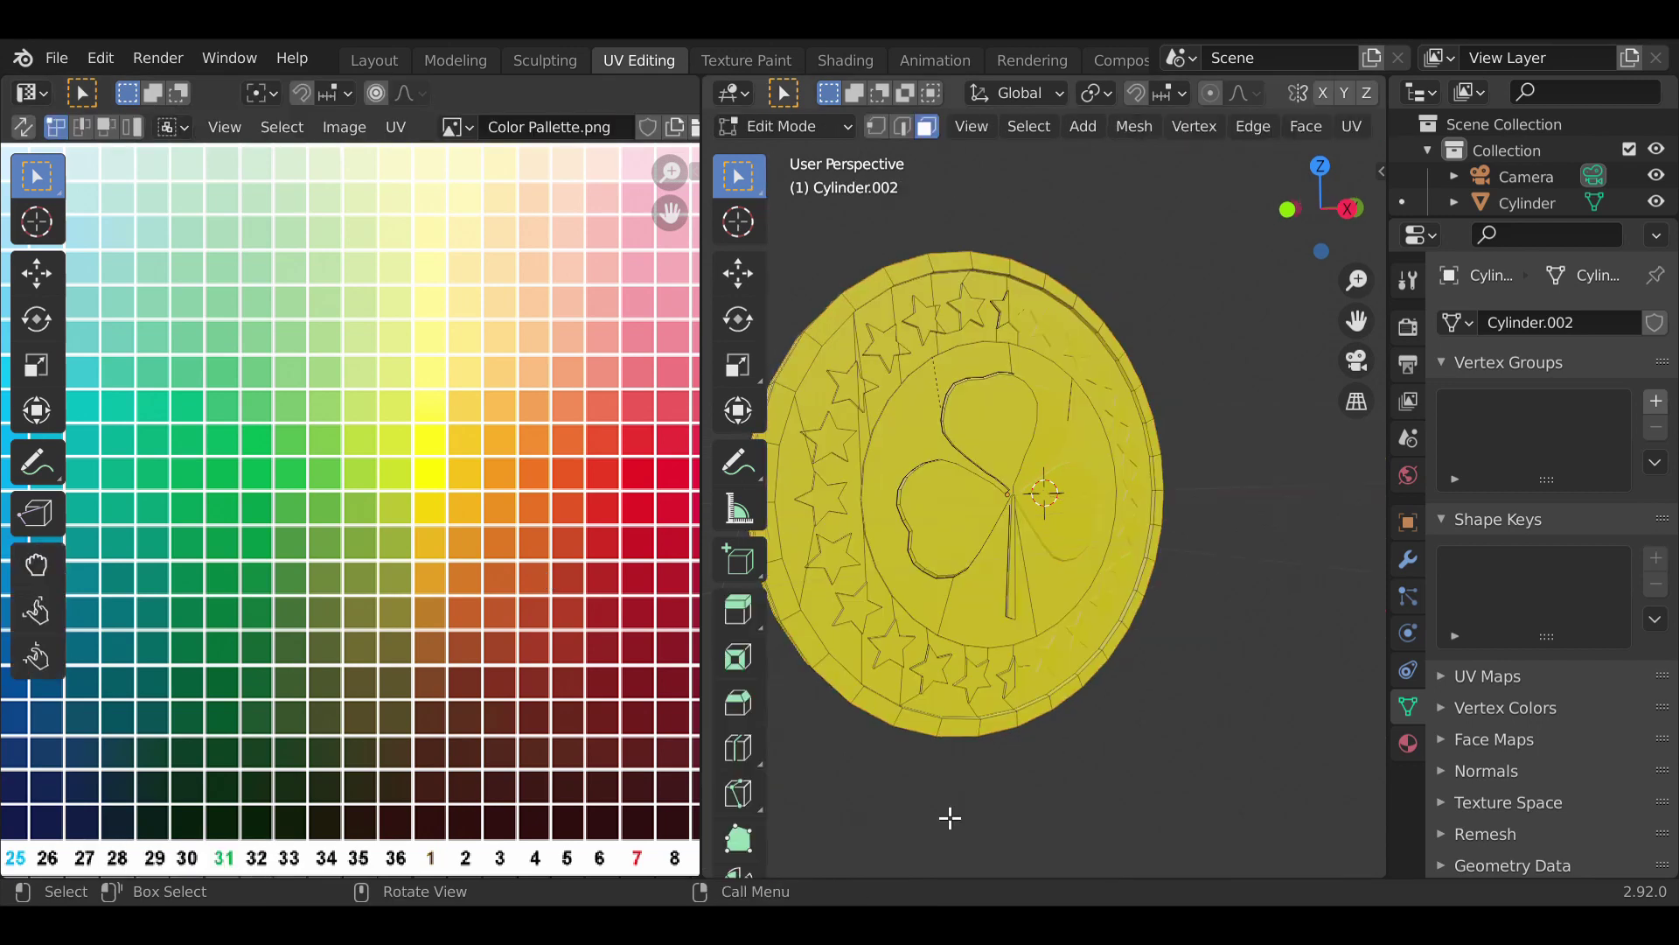
- Check the whole coin's UV position on the palette, return to Object Mode and inspect the yellow coin
key("Tab")
key("Tab")
key("a")
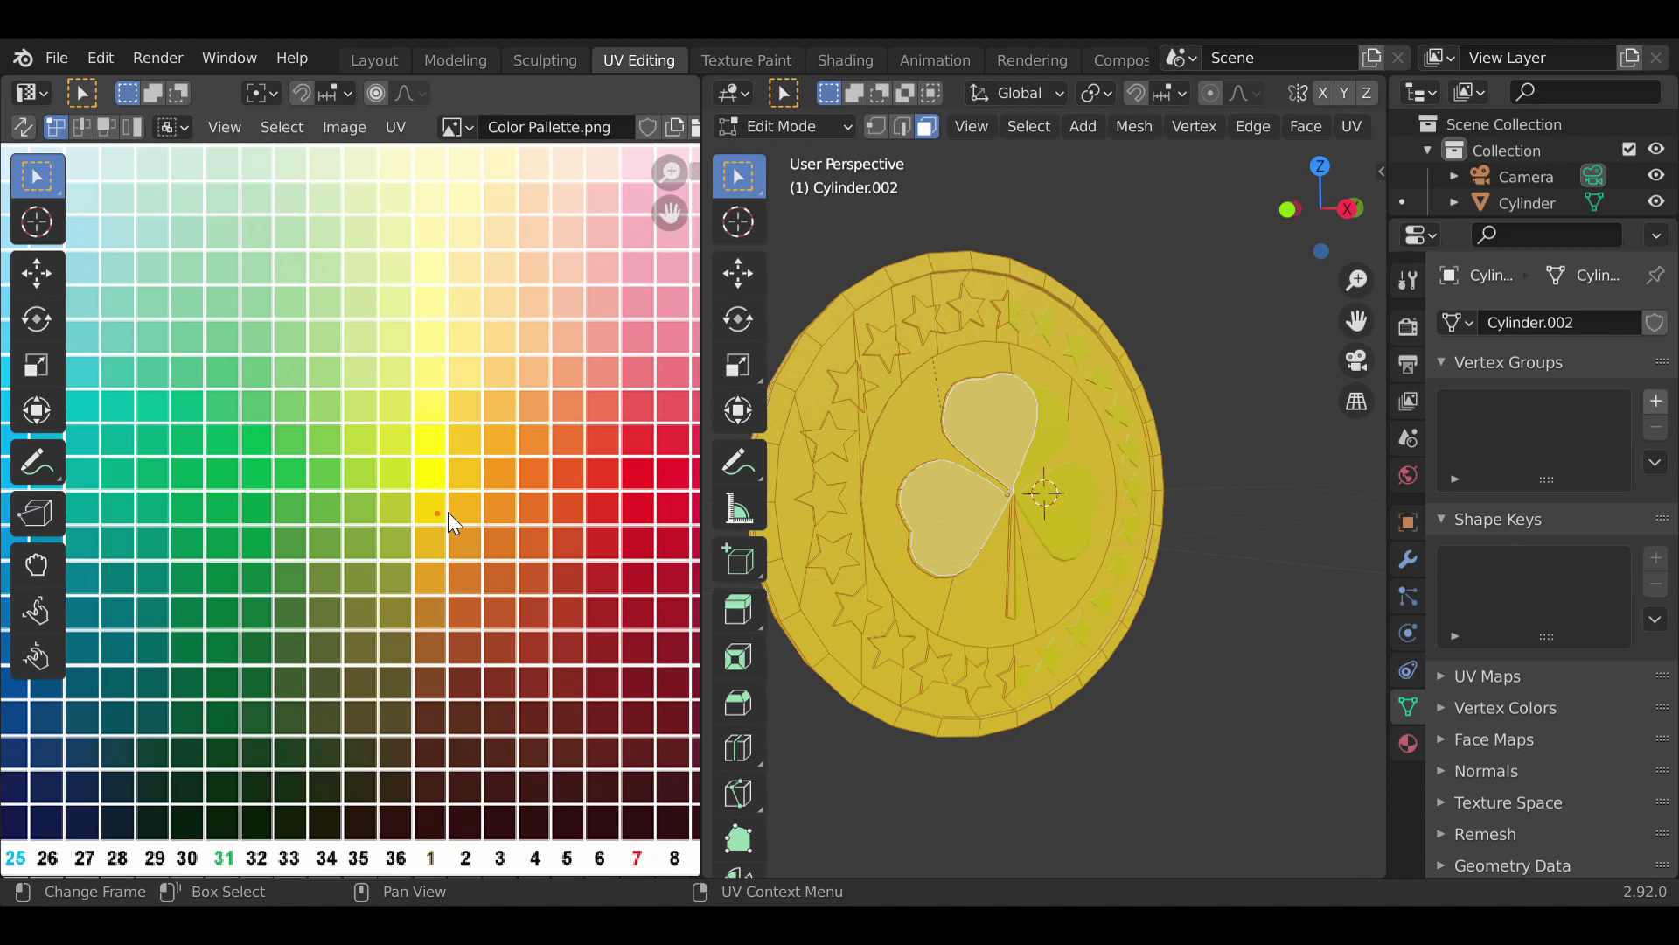
key("Tab")
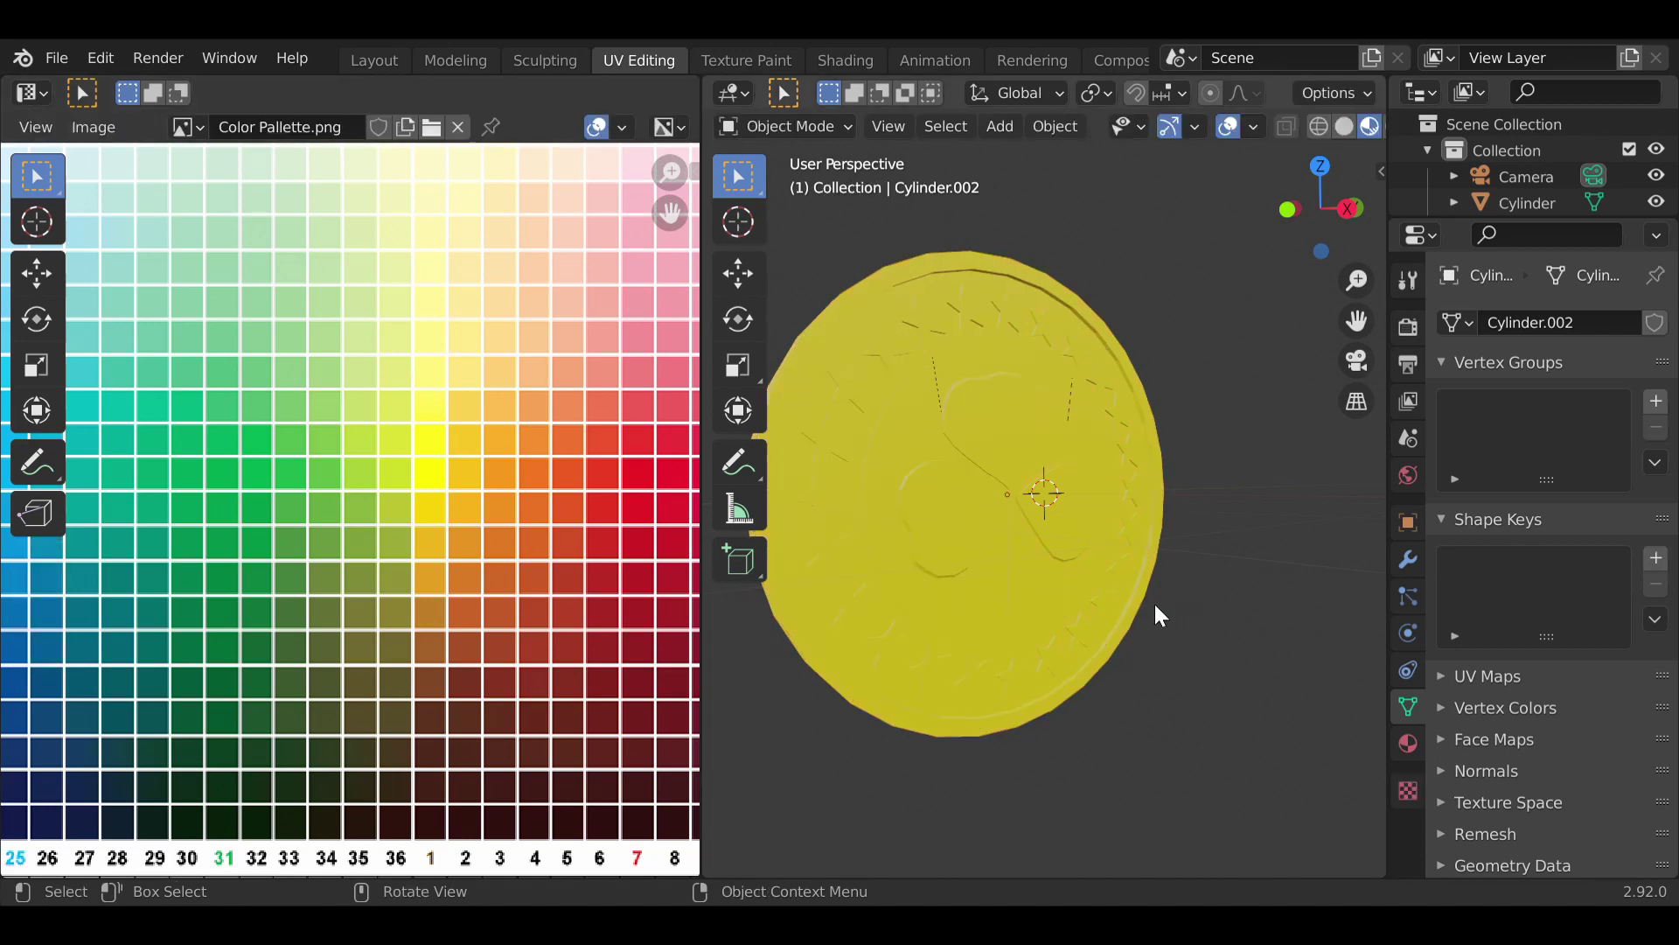
middle_click_drag(1153, 601, 917, 476)
scroll(876, 393, "up", 2)
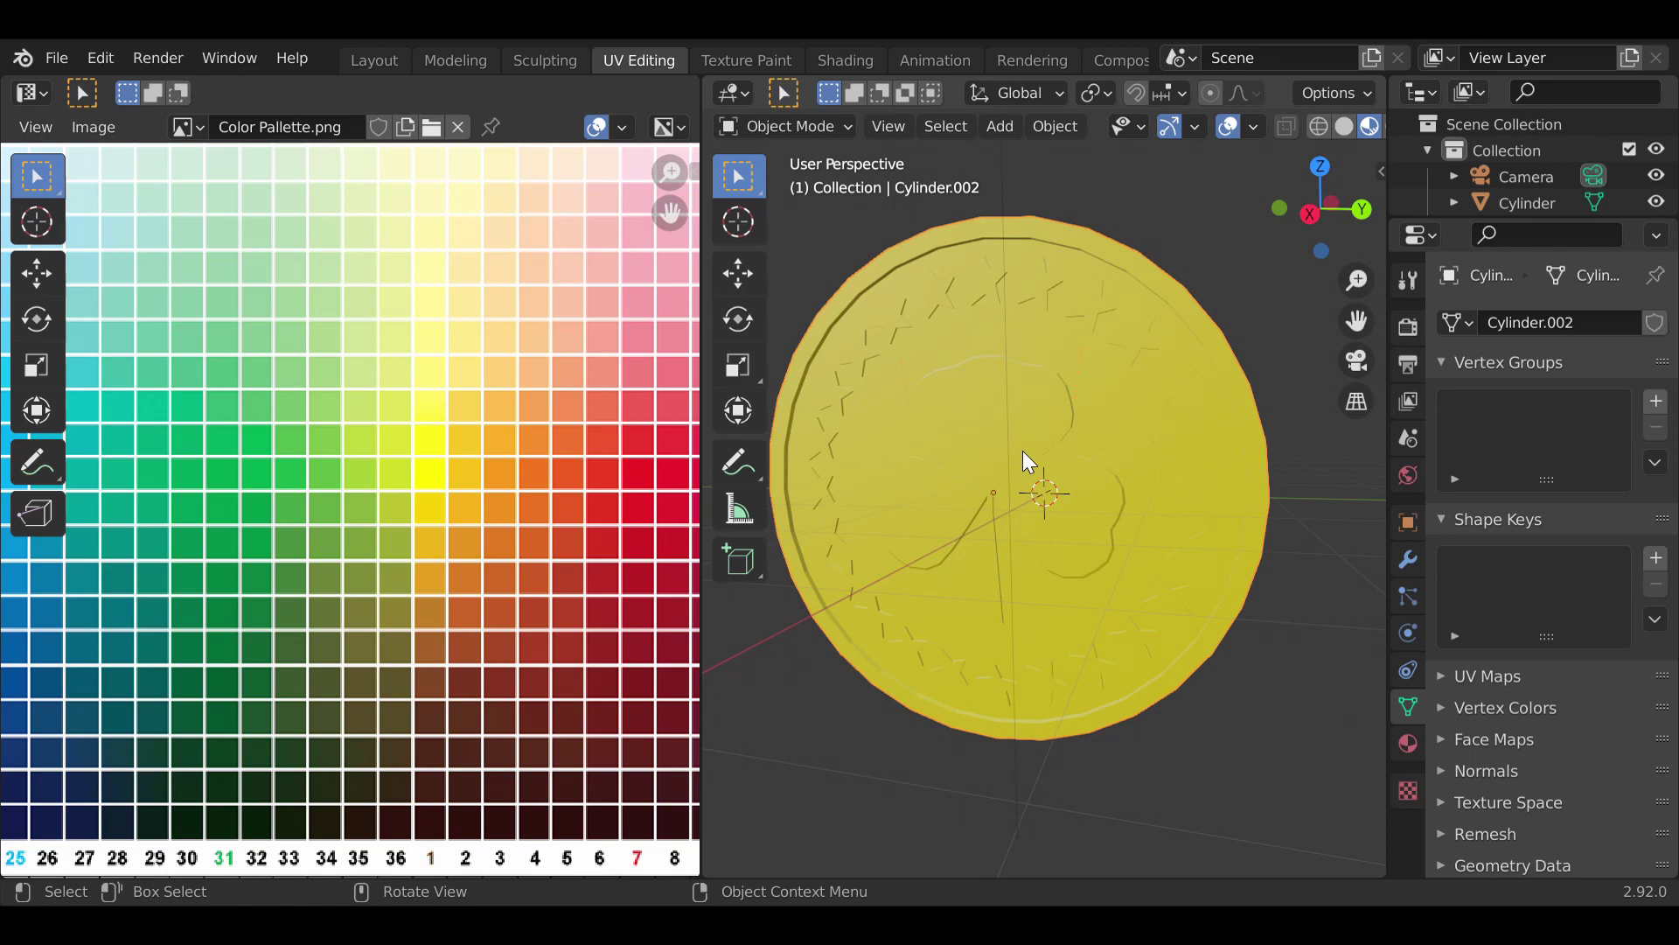
- Select the yellow palette-textured coin and add a second material slot with a new material
left_click(1011, 490)
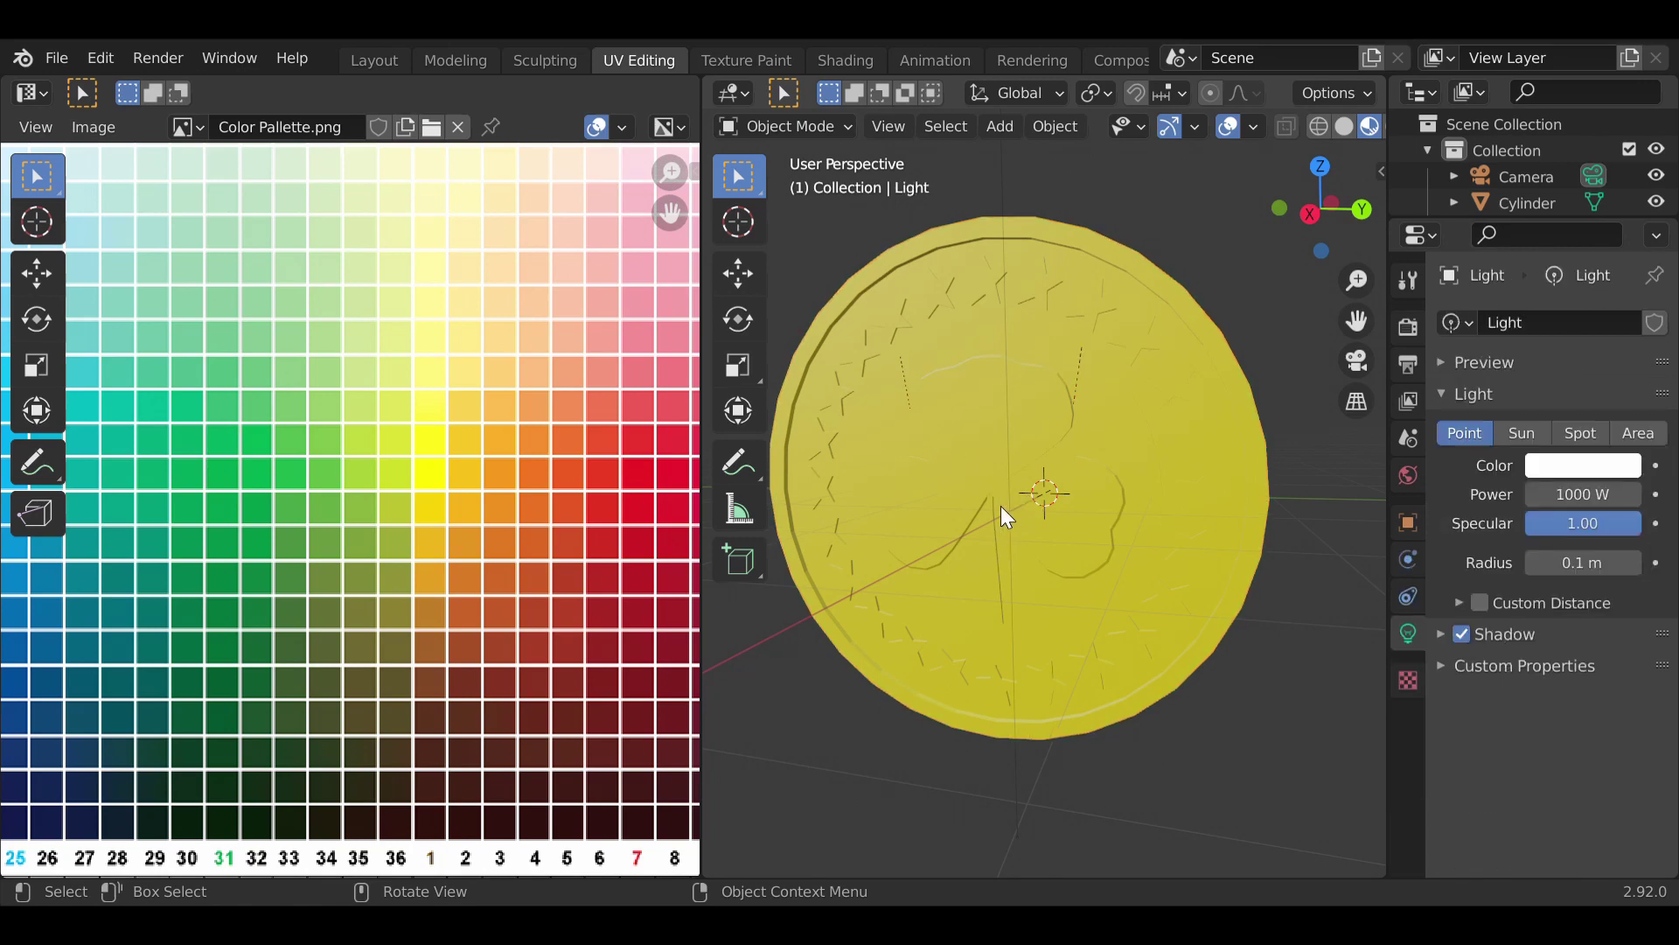
left_click(1001, 505)
left_click(1403, 744)
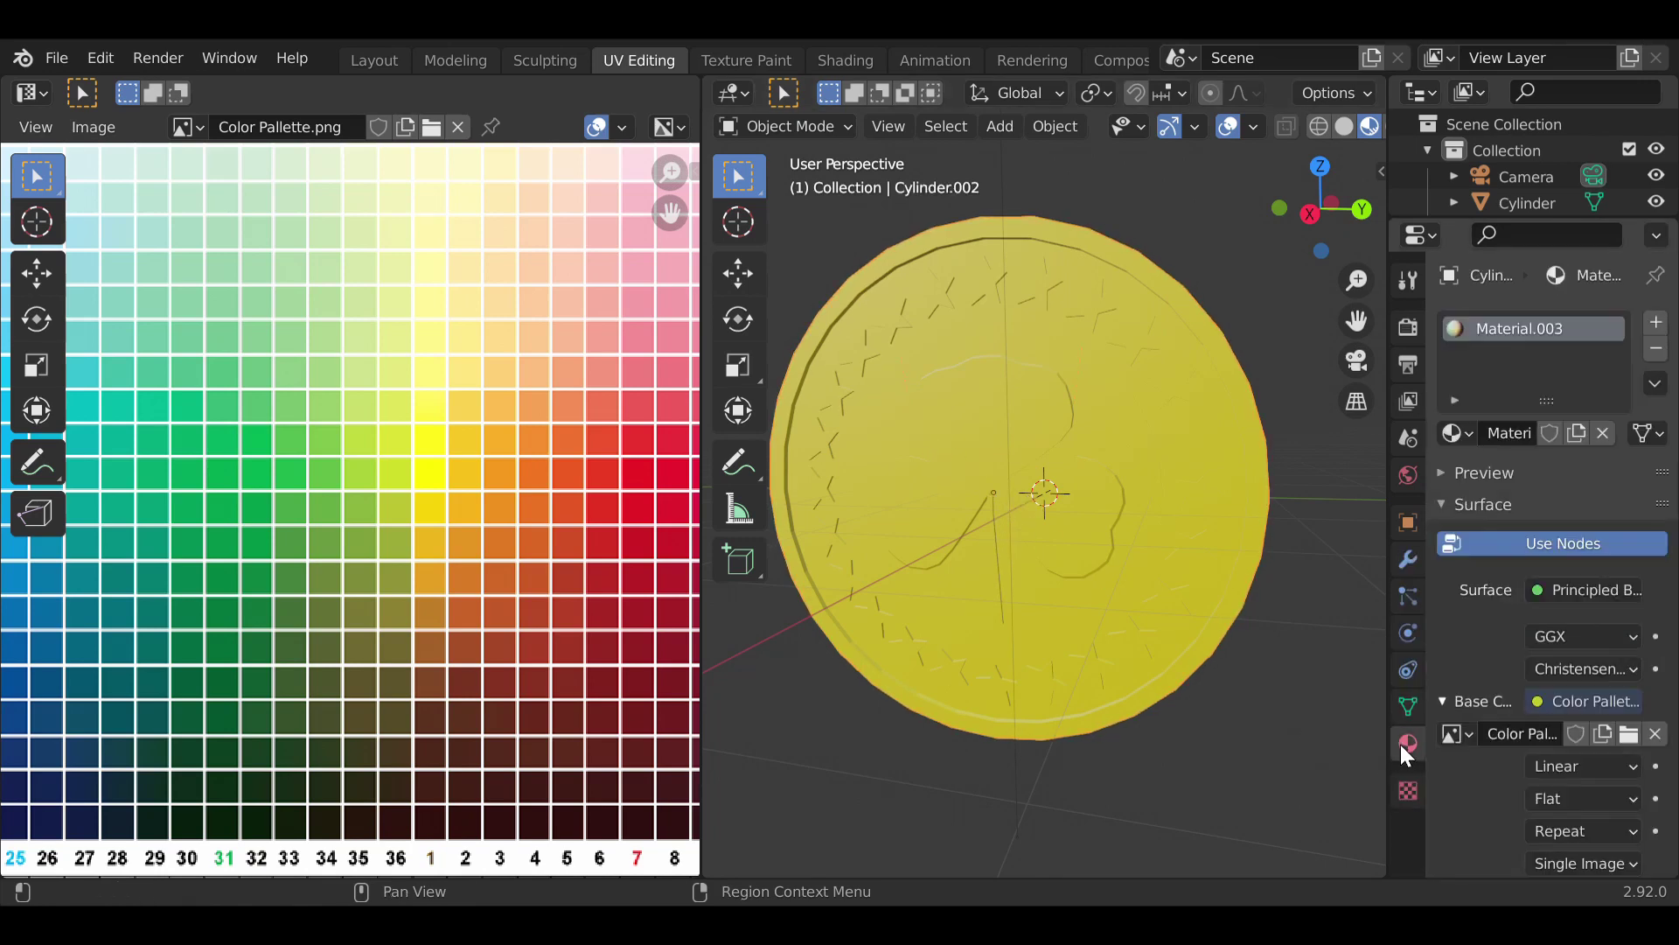
left_click(1653, 328)
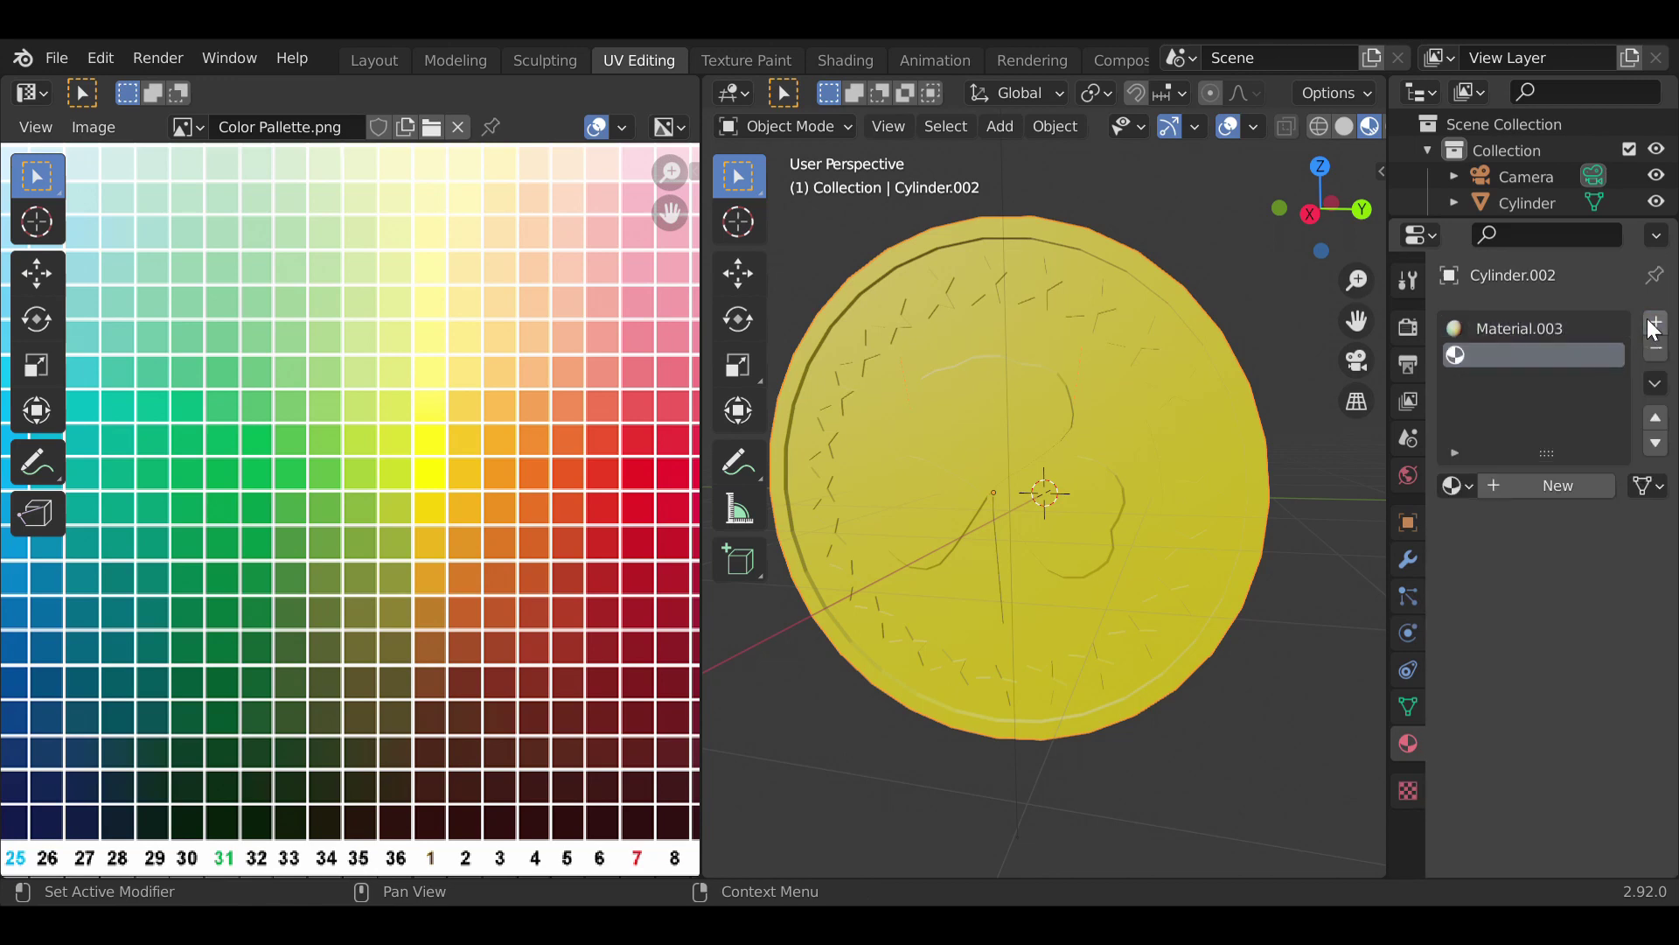
left_click(1554, 490)
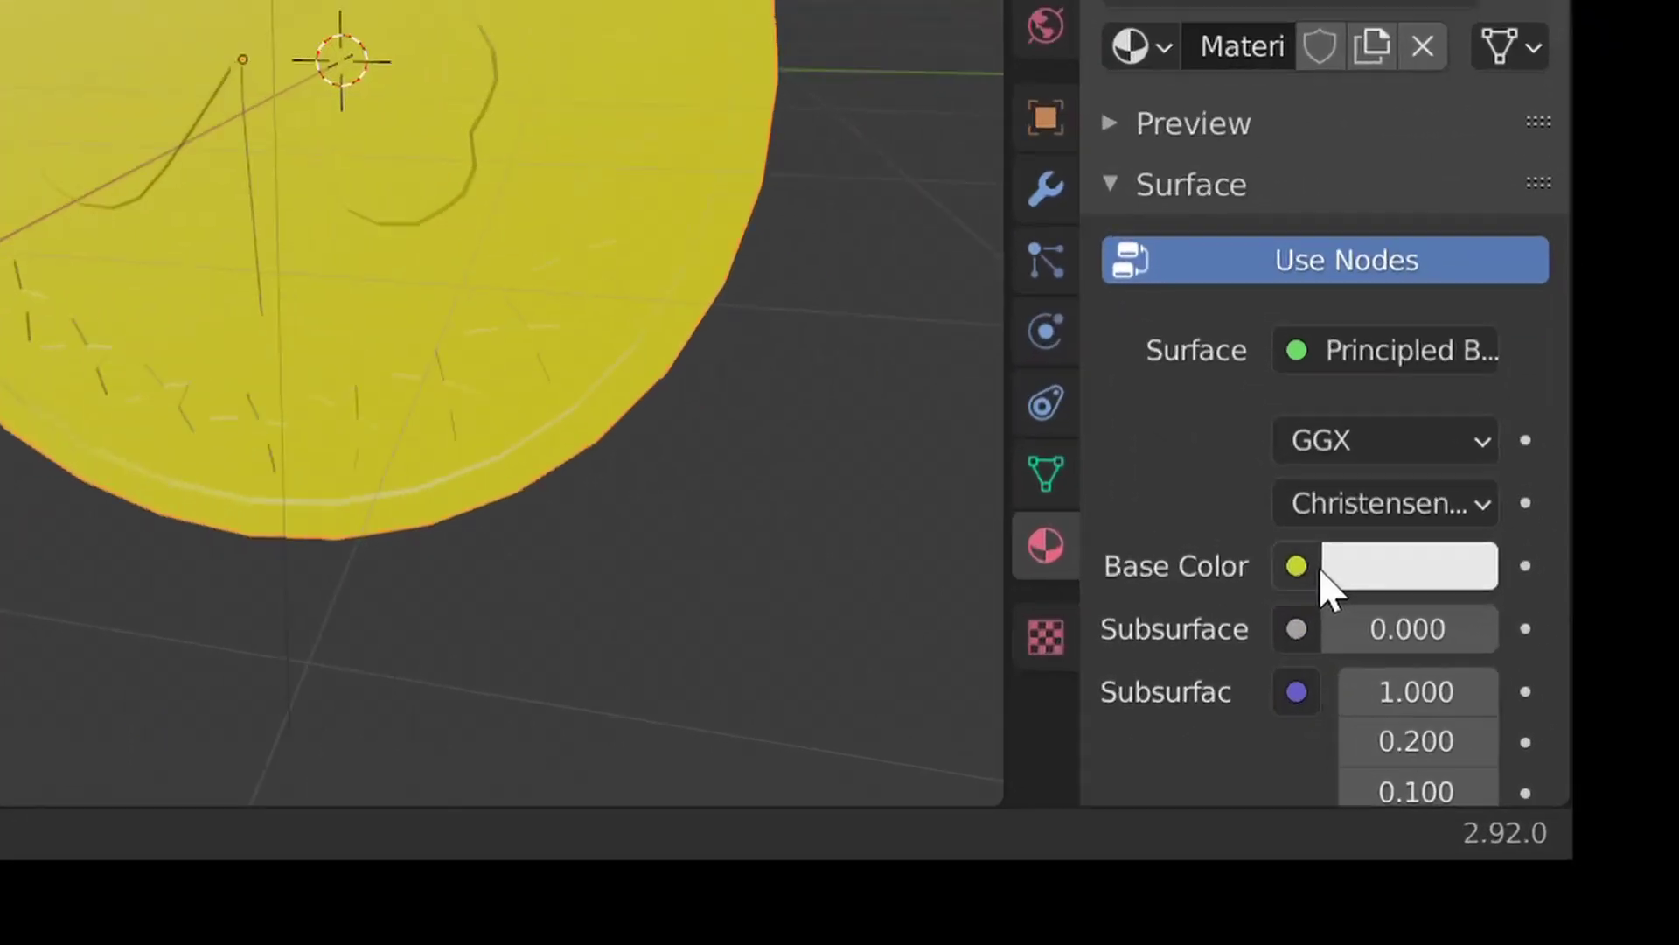
- Give the new material's base color an Image Texture using Color Pallette.png
left_click(1538, 755)
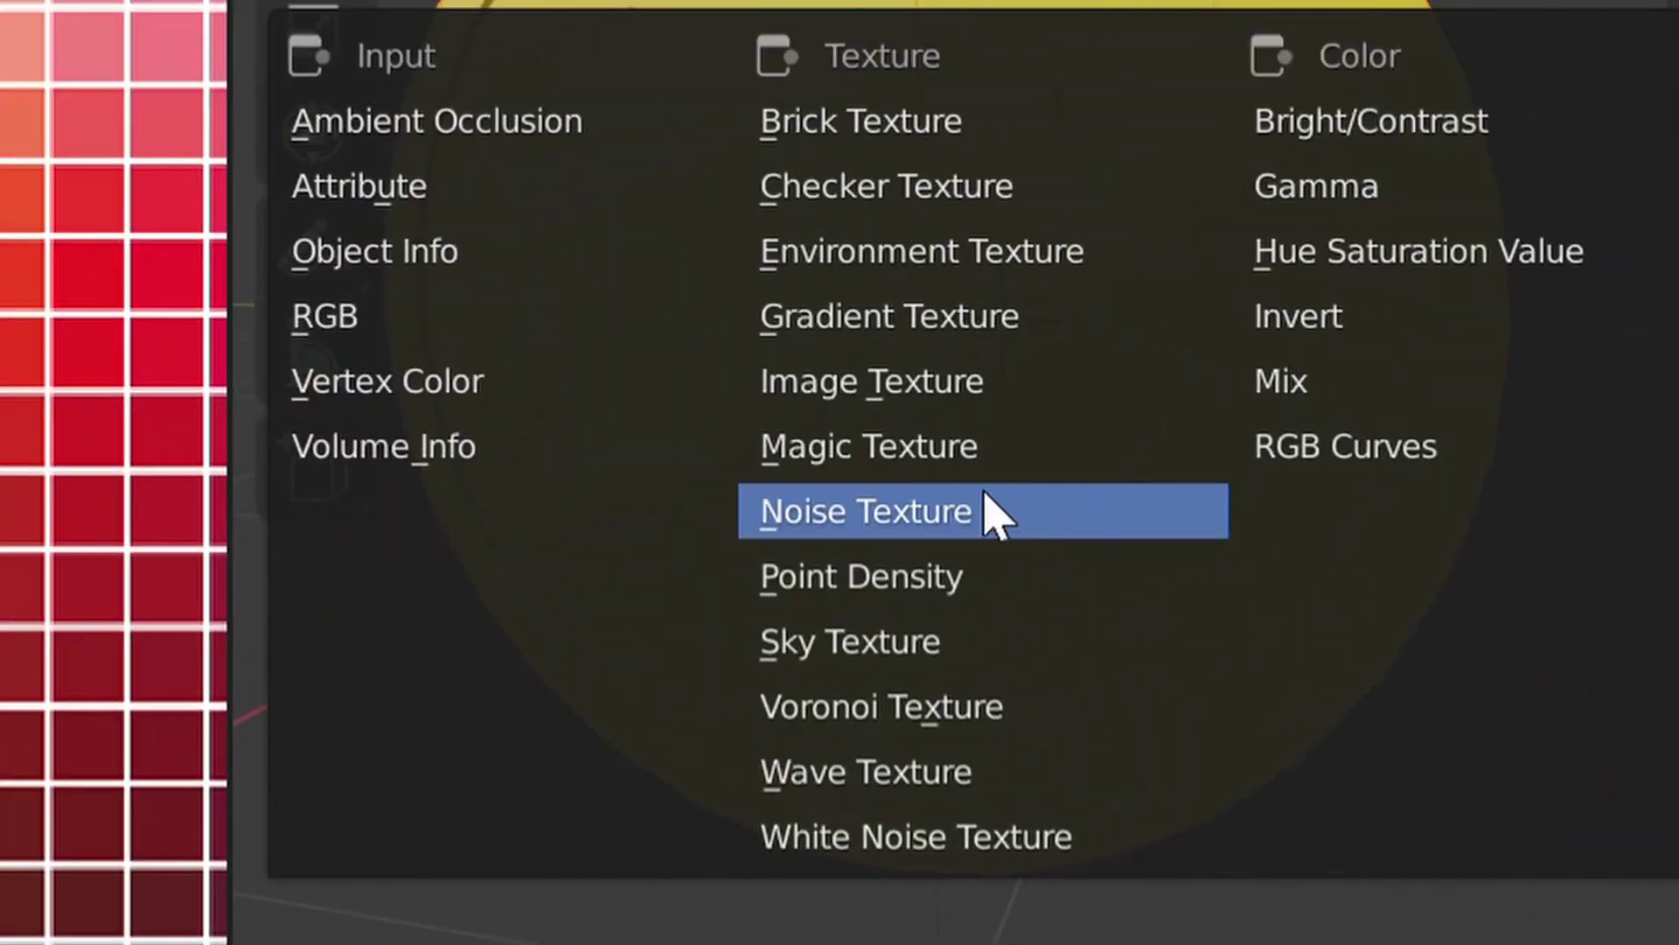
left_click(907, 398)
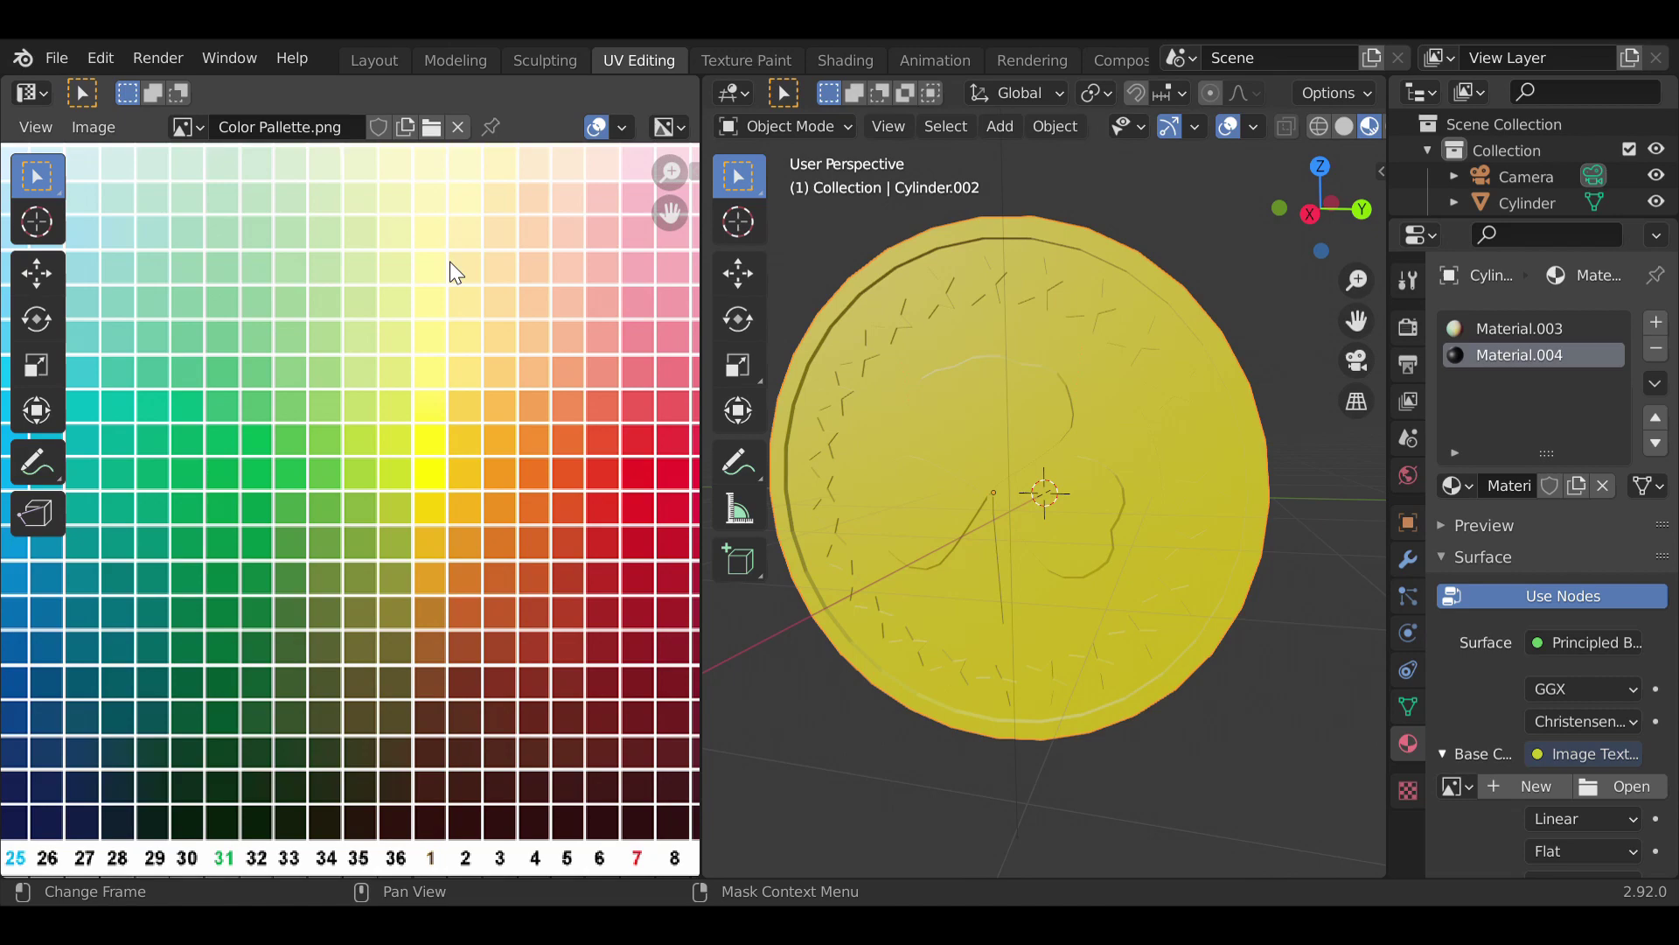
scroll(327, 321, "down", 1)
scroll(390, 362, "down", 1)
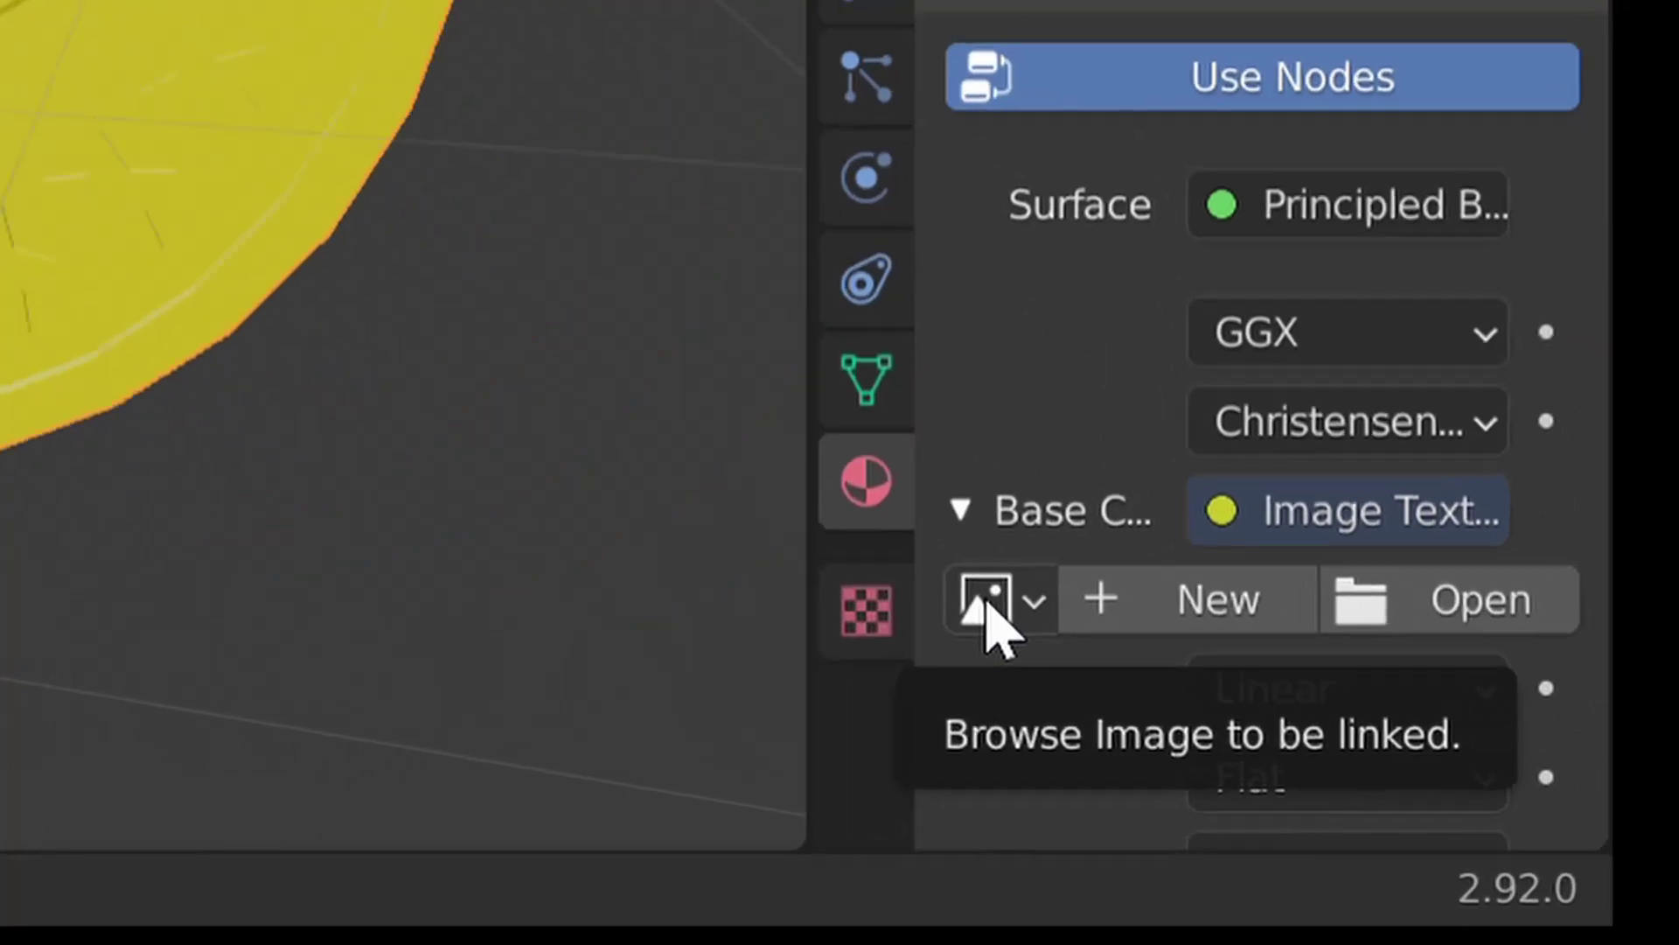
left_click(1451, 785)
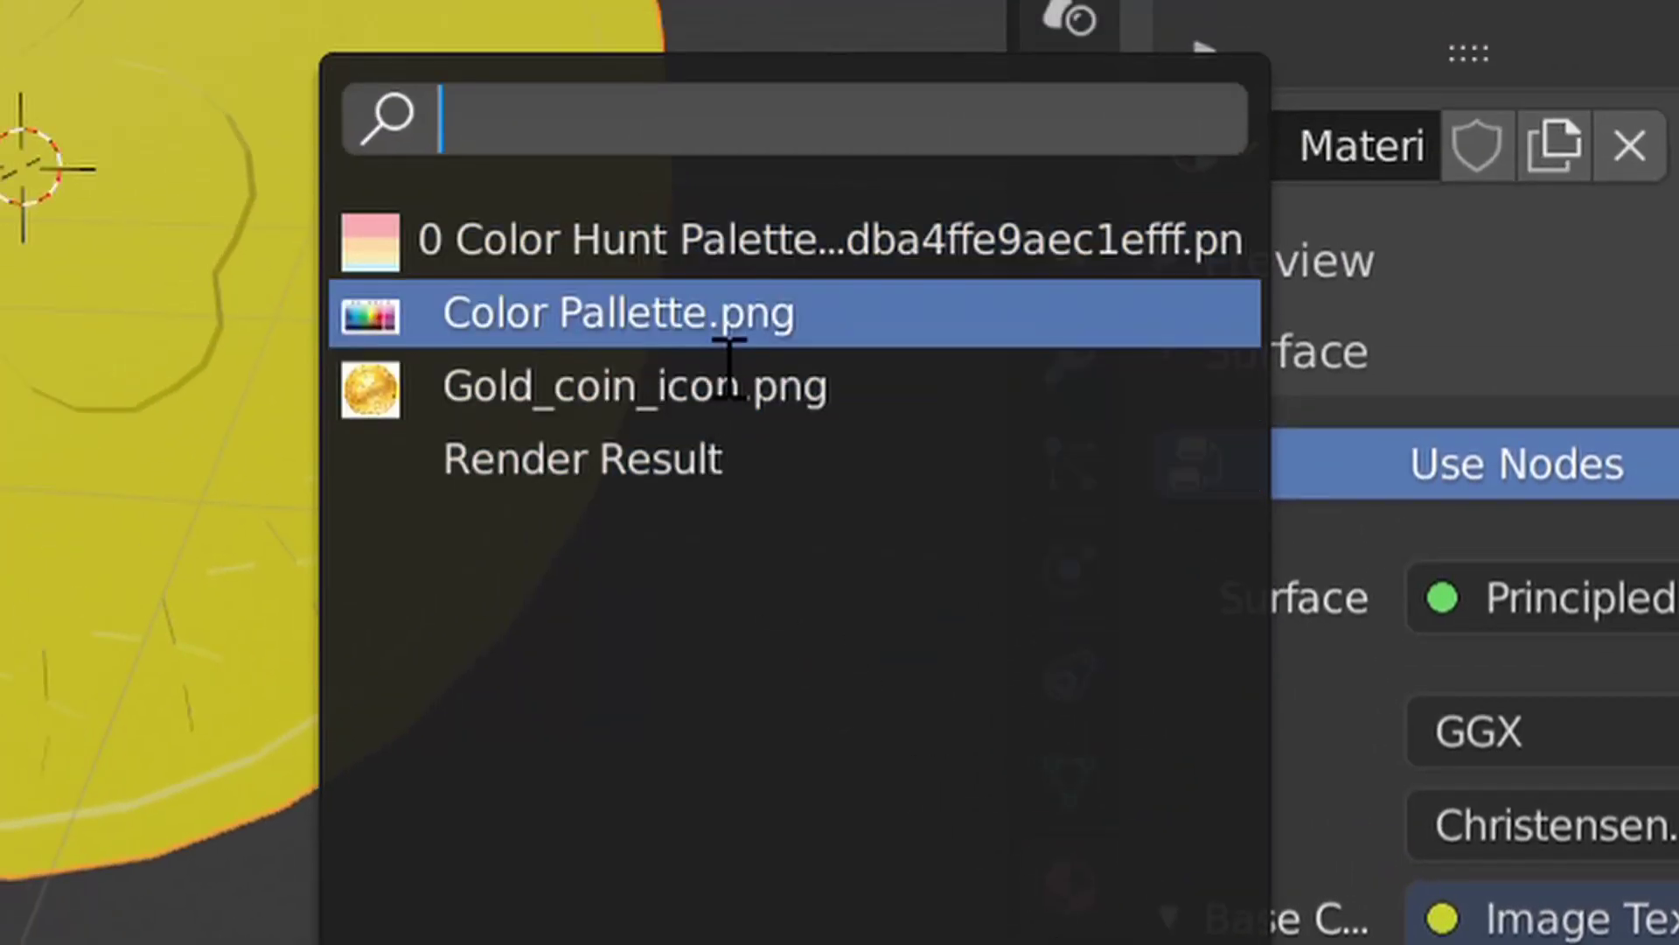
left_click(729, 337)
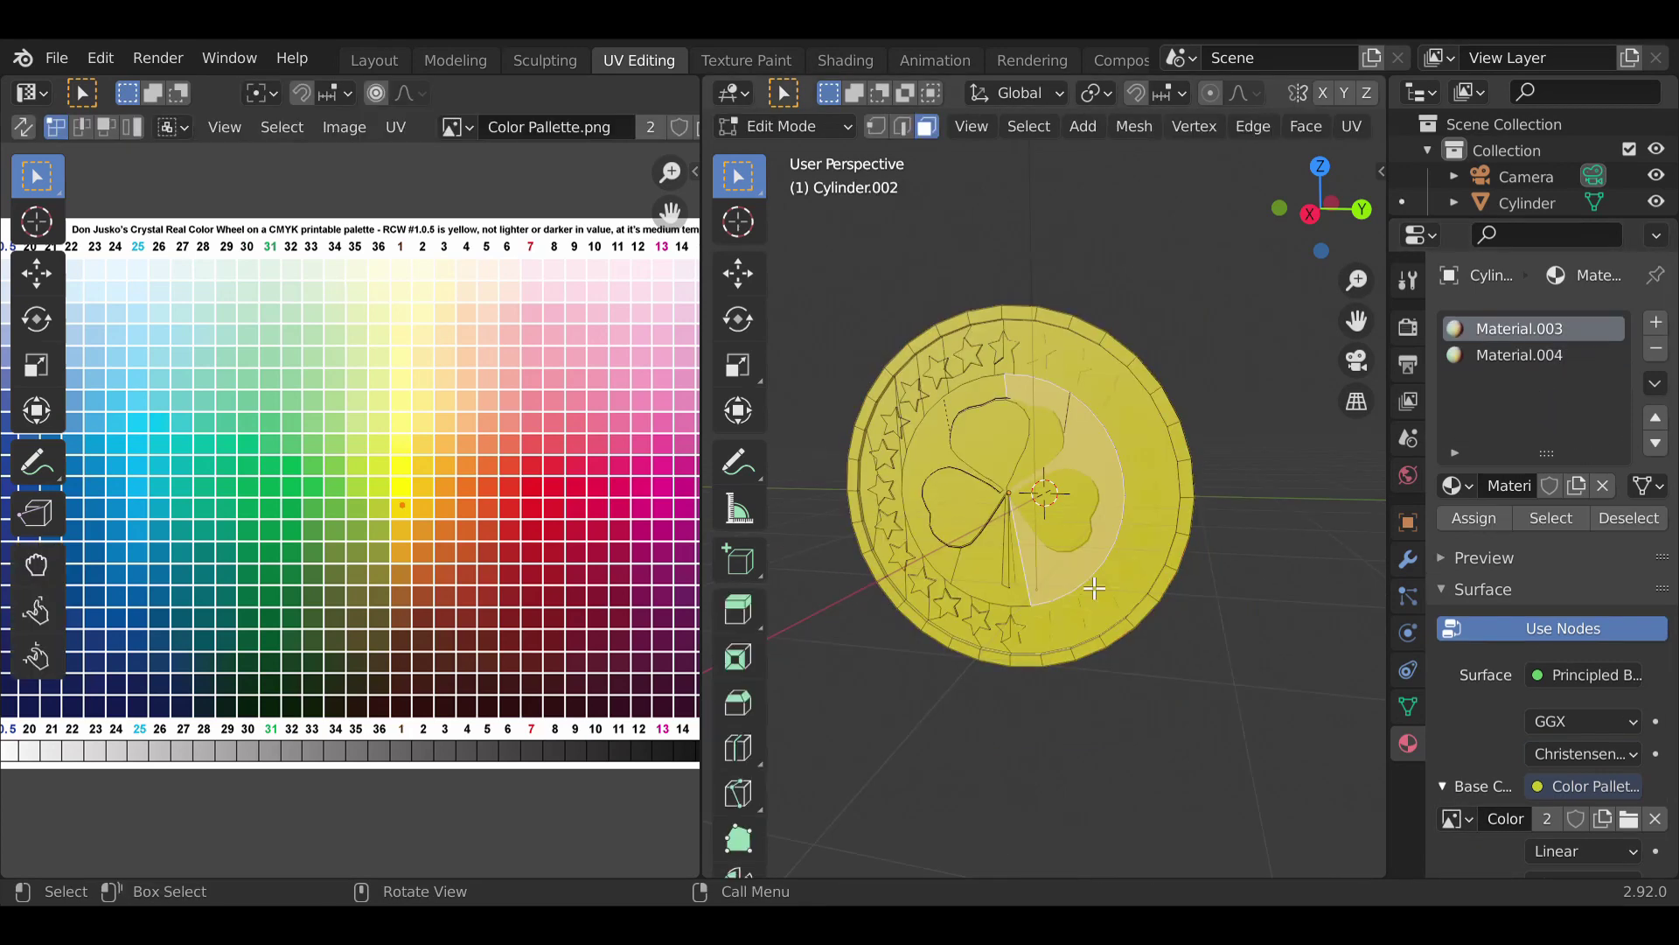
- Enter Edit Mode on the coin and select the faces of the clover's leaves and stem
key("Tab")
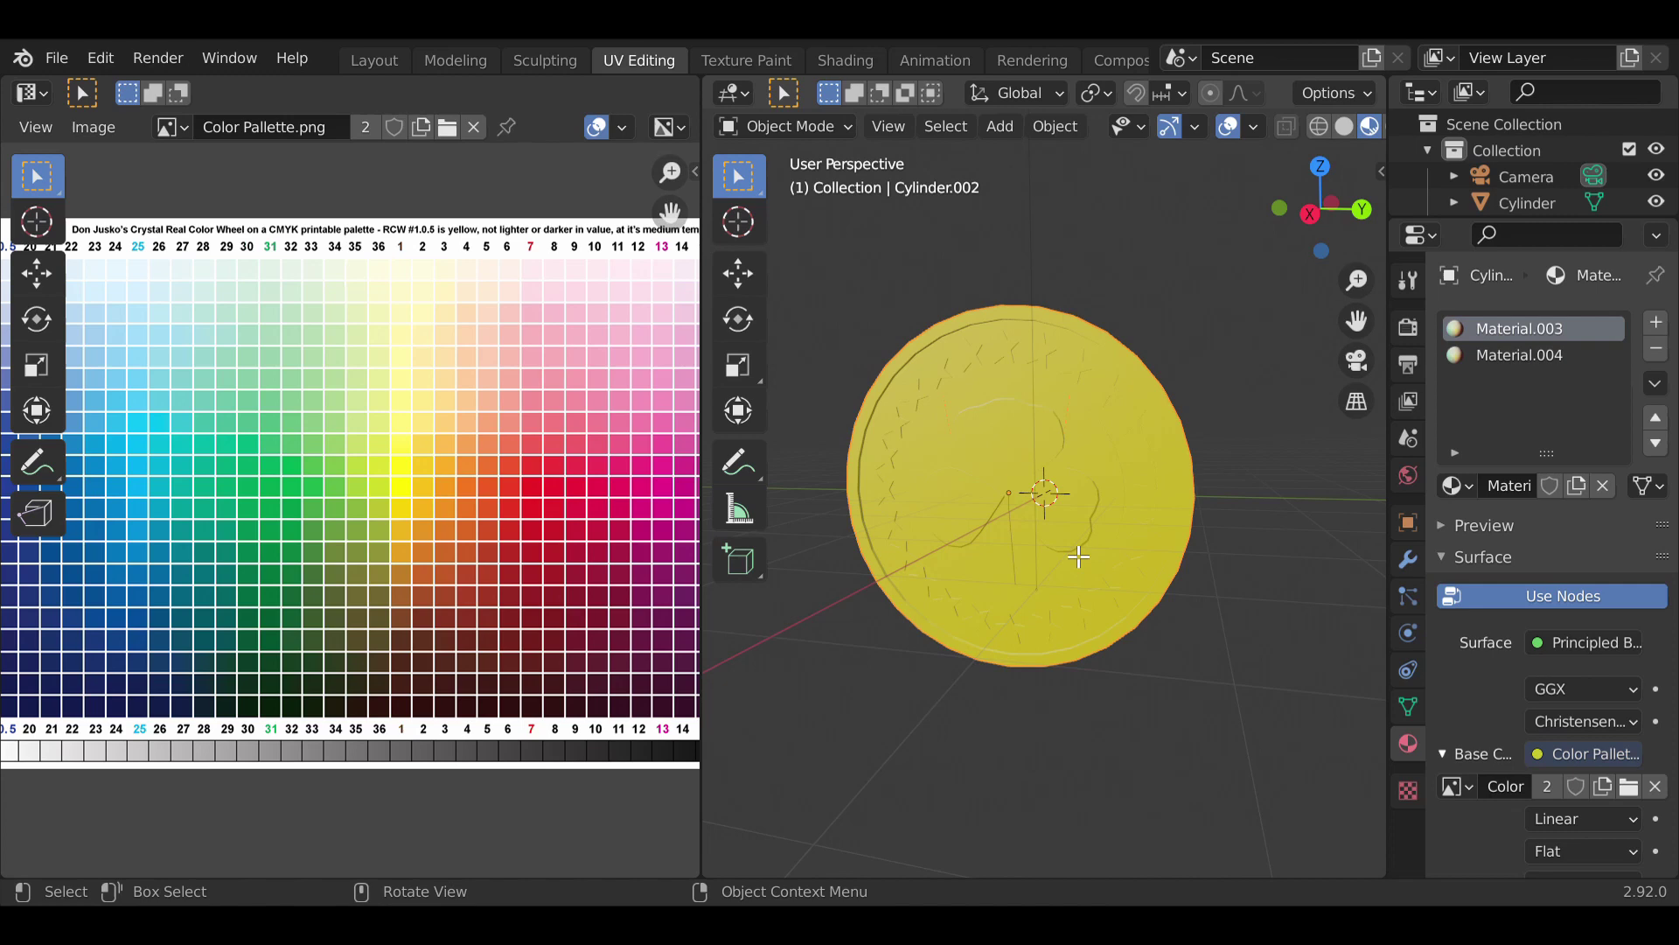
key("Tab")
scroll(1011, 514, "up", 1)
scroll(1011, 514, "up", 6)
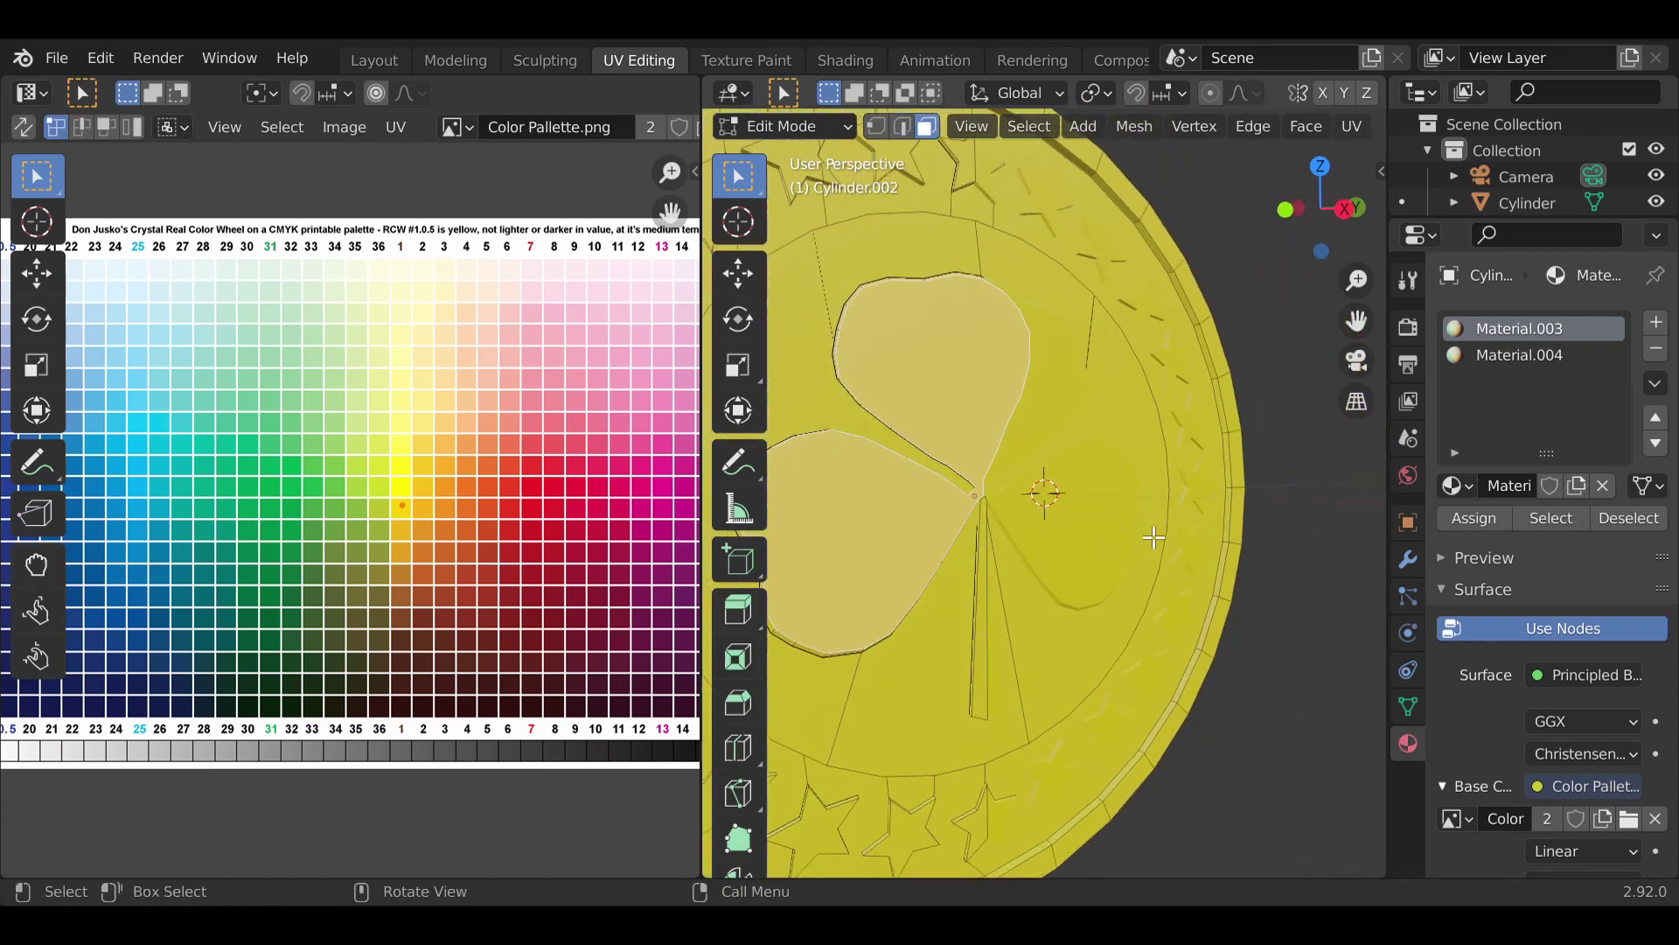
scroll(1040, 560, "down", 5)
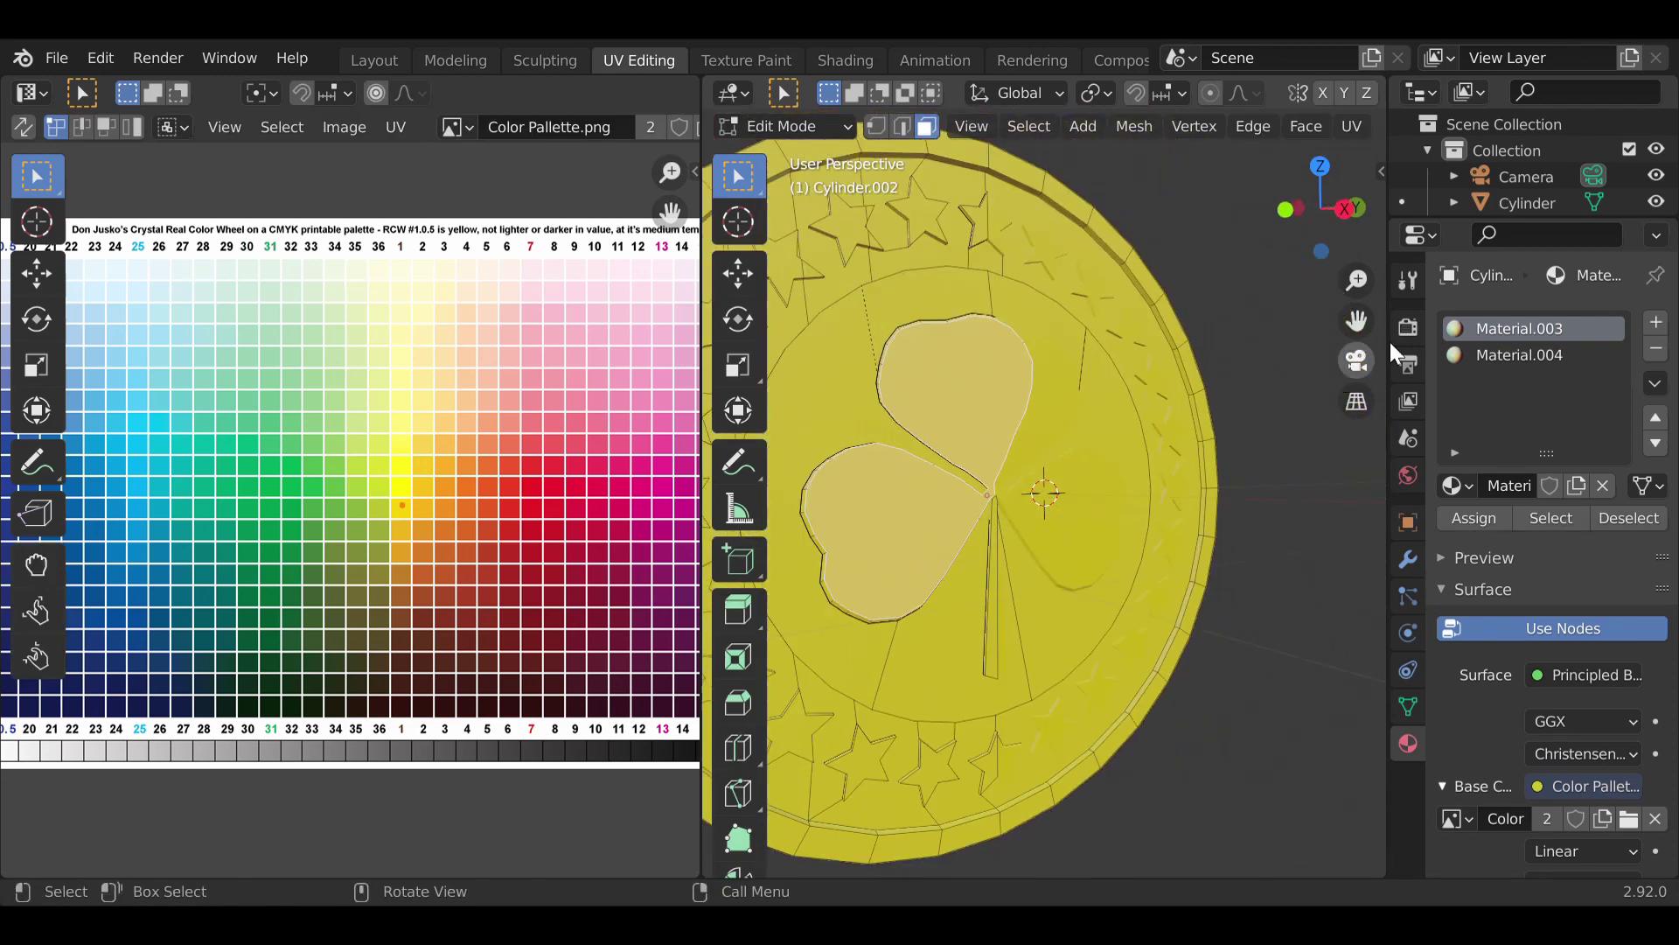
left_click(1488, 354)
scroll(997, 495, "up", 8)
middle_click_drag(997, 496, 888, 528)
left_click(1109, 446, "shift")
middle_click_drag(1109, 446, 1046, 450)
scroll(877, 386, "down", 3)
left_click(1049, 532, "alt+shift")
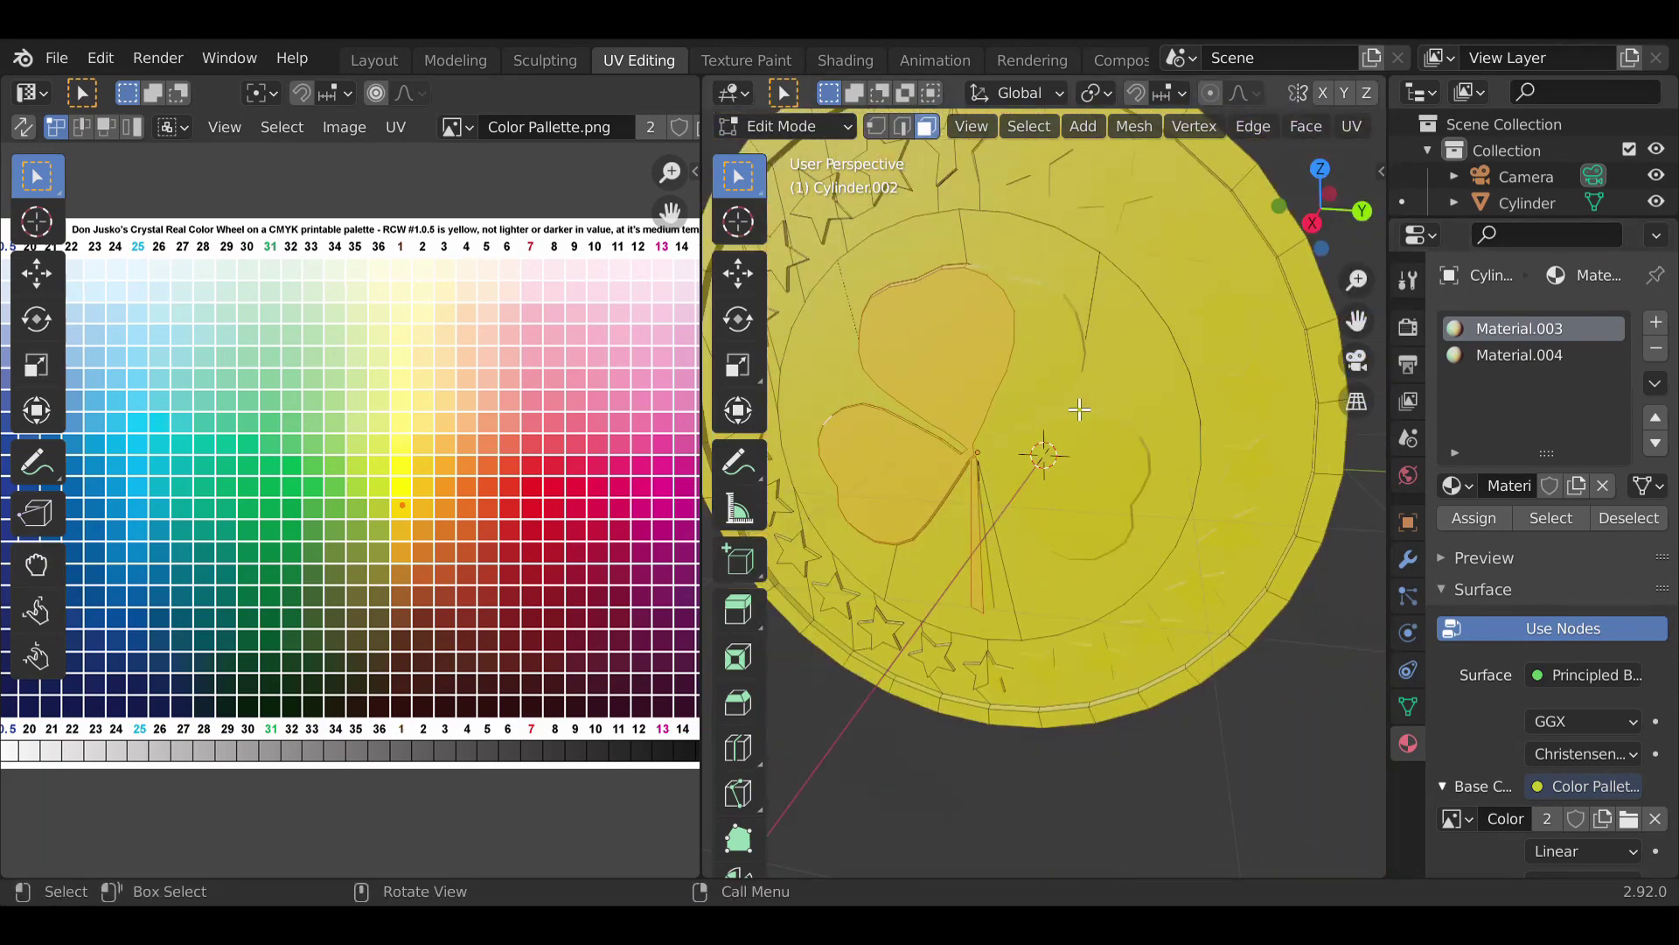
- Make Material.004 the active slot, move the clover's UVs onto a yellow-green square in palette column 35 and check the coin's color
left_click(1511, 355)
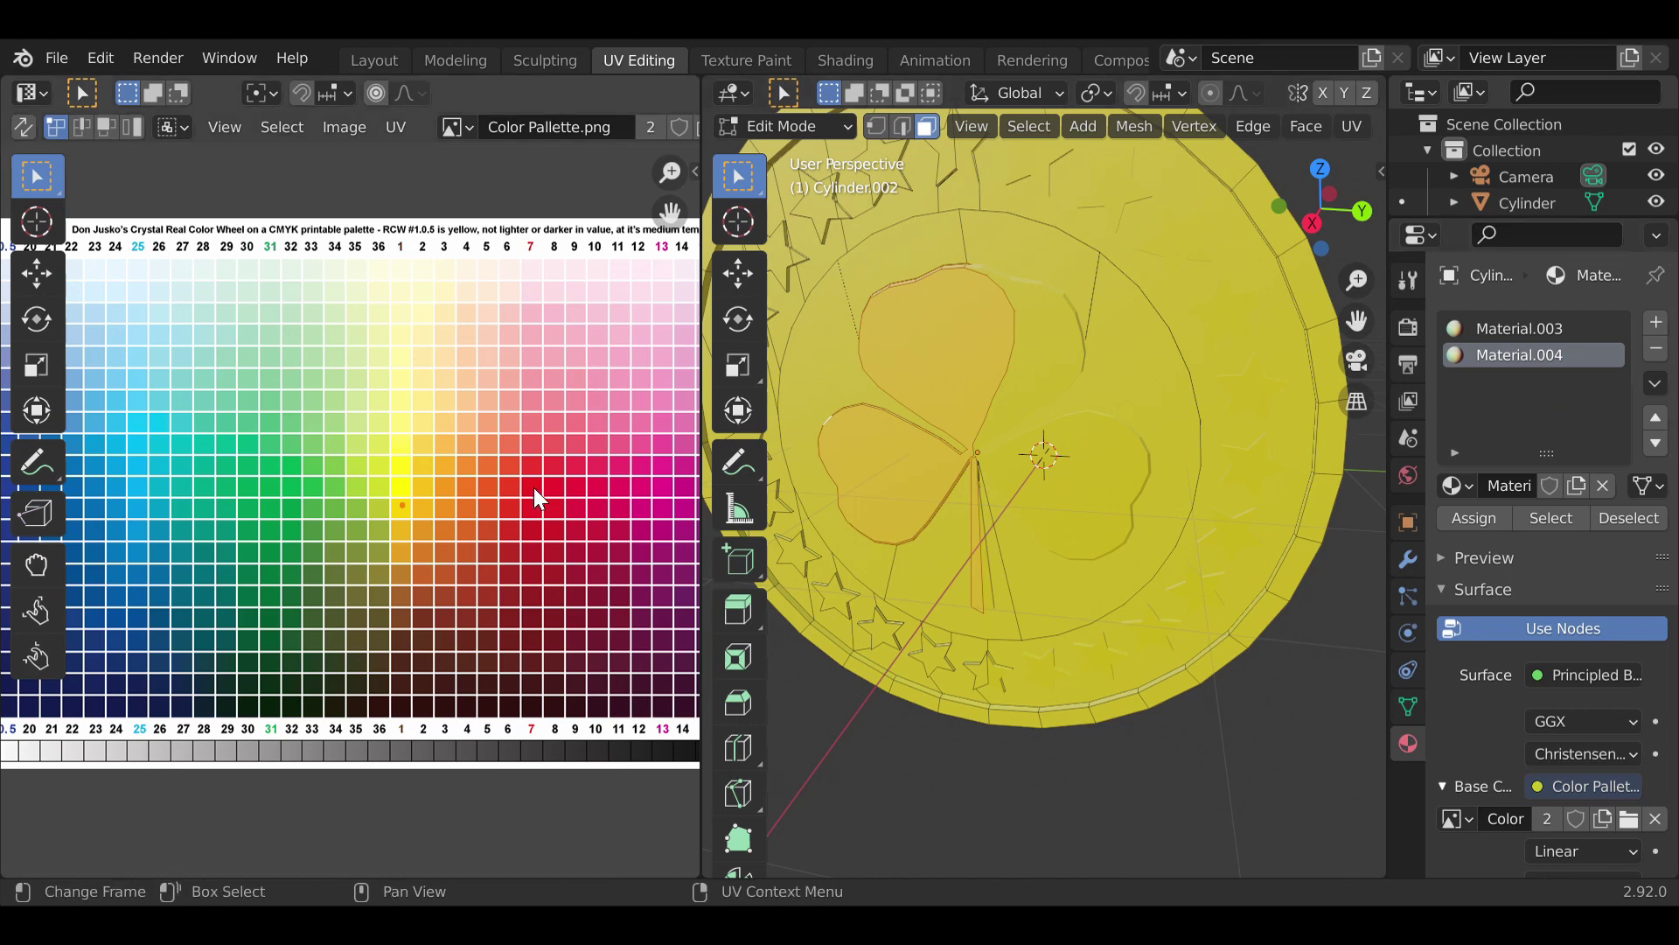
key("g")
left_click(498, 468)
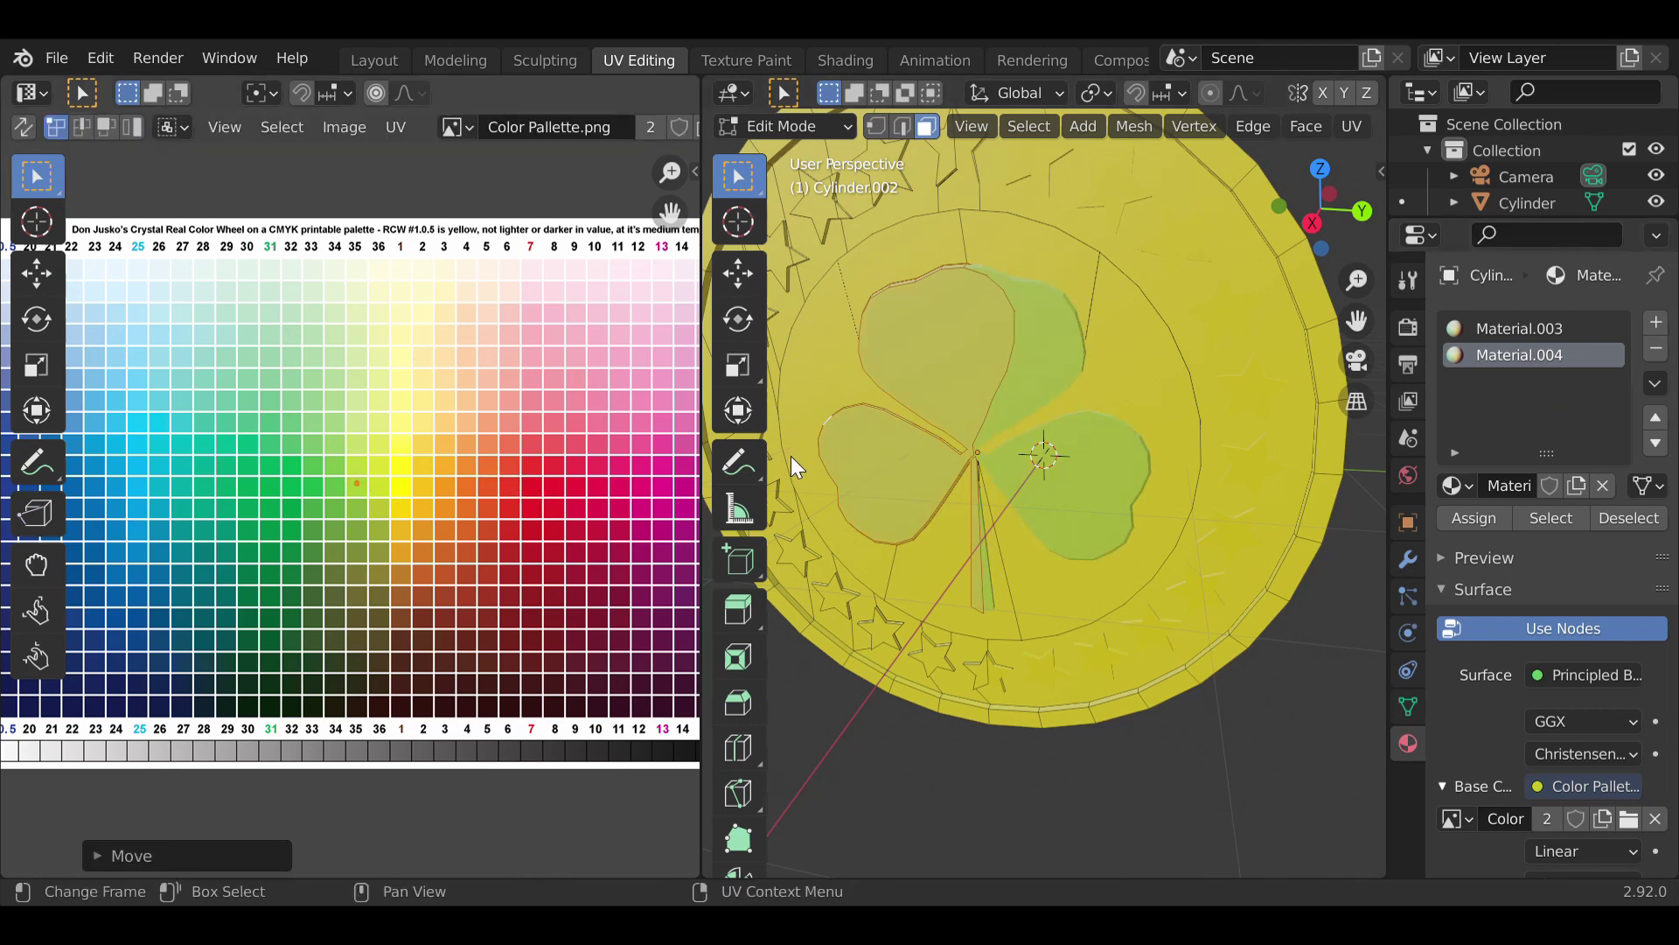
key("Tab")
scroll(1006, 460, "down", 1)
mouse_move(1018, 463)
middle_mouse_down()
mouse_move(1147, 403)
mouse_move(1025, 454)
middle_mouse_up()
scroll(1076, 417, "up", 2)
key("Tab")
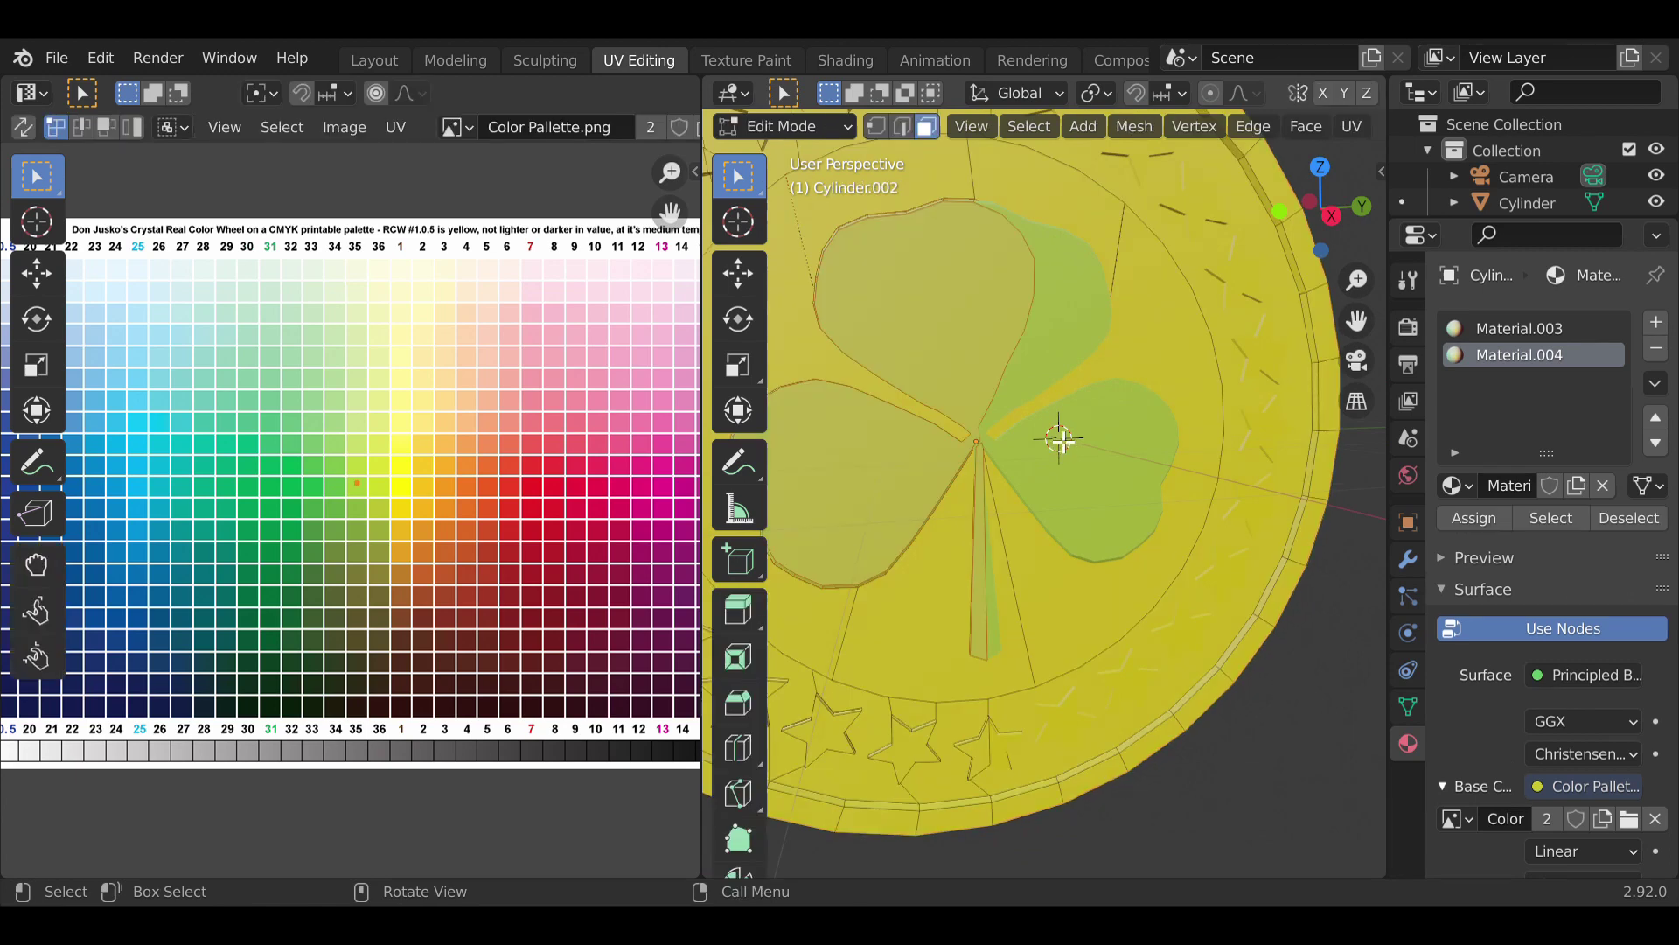
- Shift the clover's UVs to a green square in palette column 34, fine-tune their position and inspect the coin in Object Mode
key("g")
left_click(516, 464)
key("Tab")
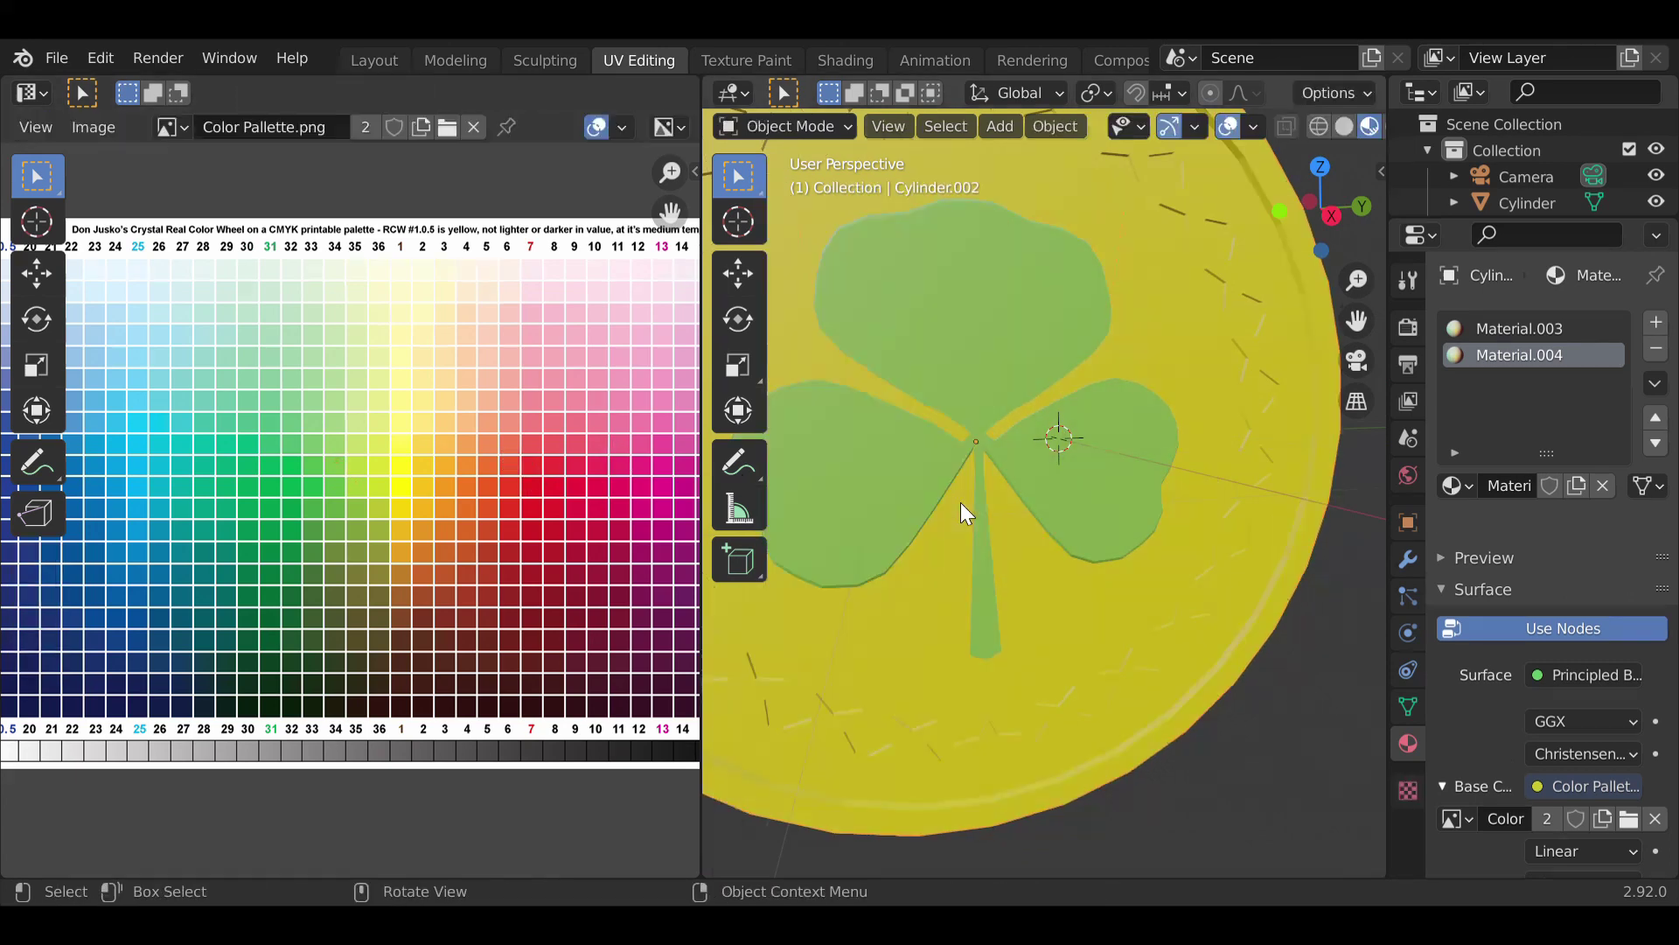
key("Tab")
key("g")
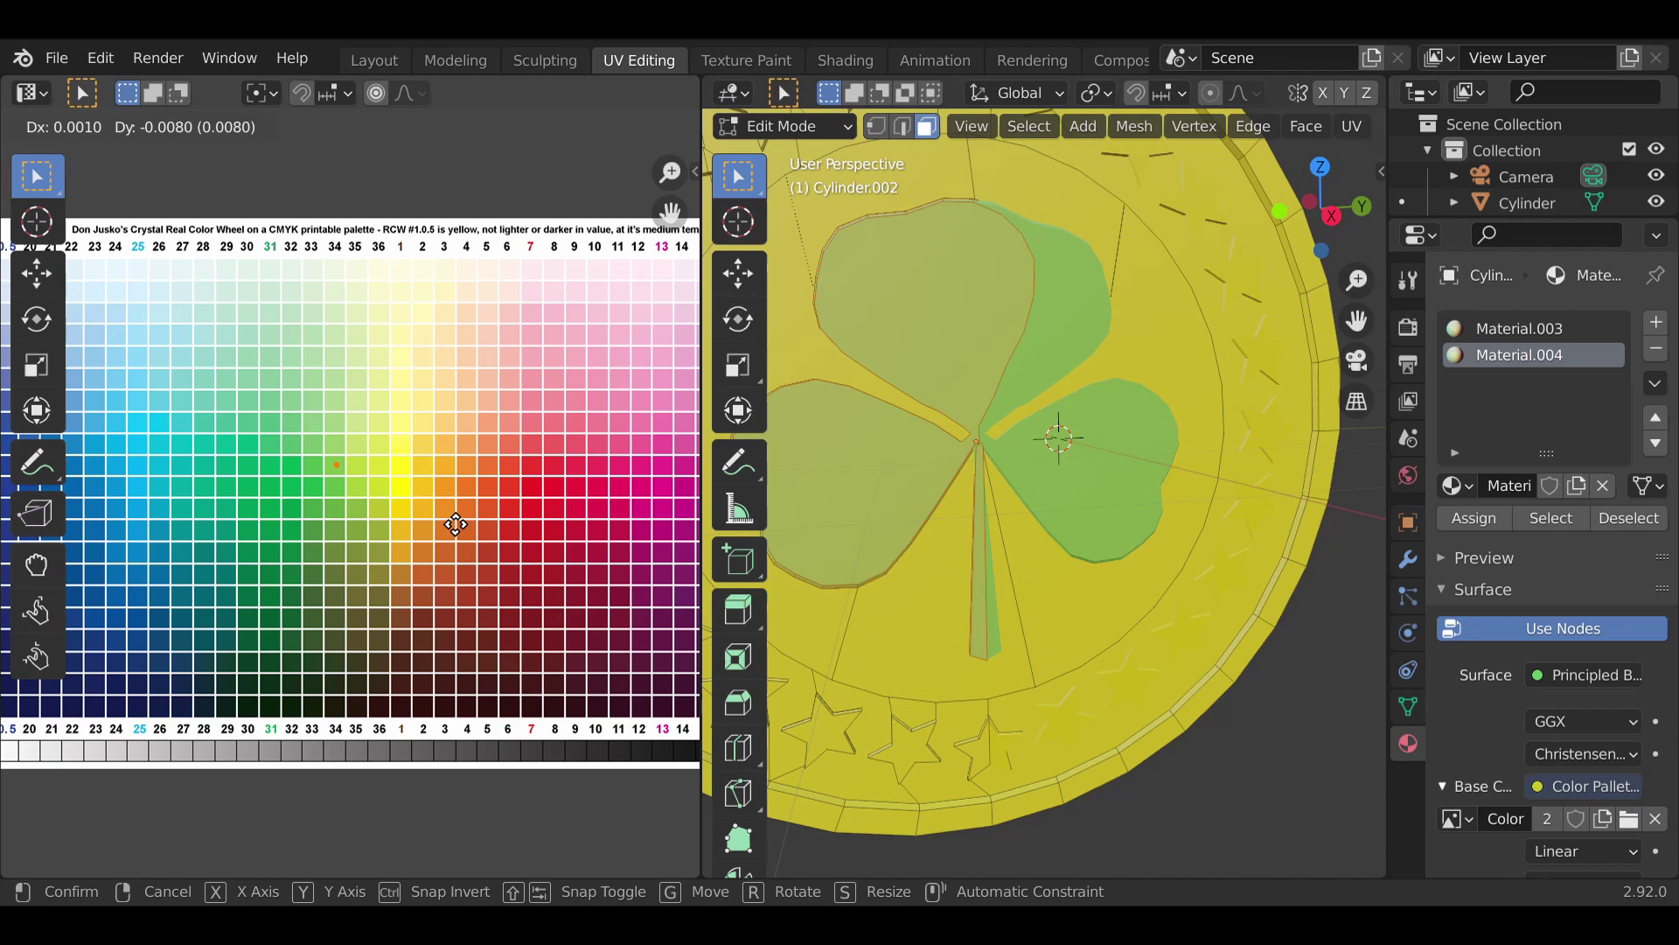
left_click(455, 538)
key("Tab")
scroll(1048, 521, "down", 1)
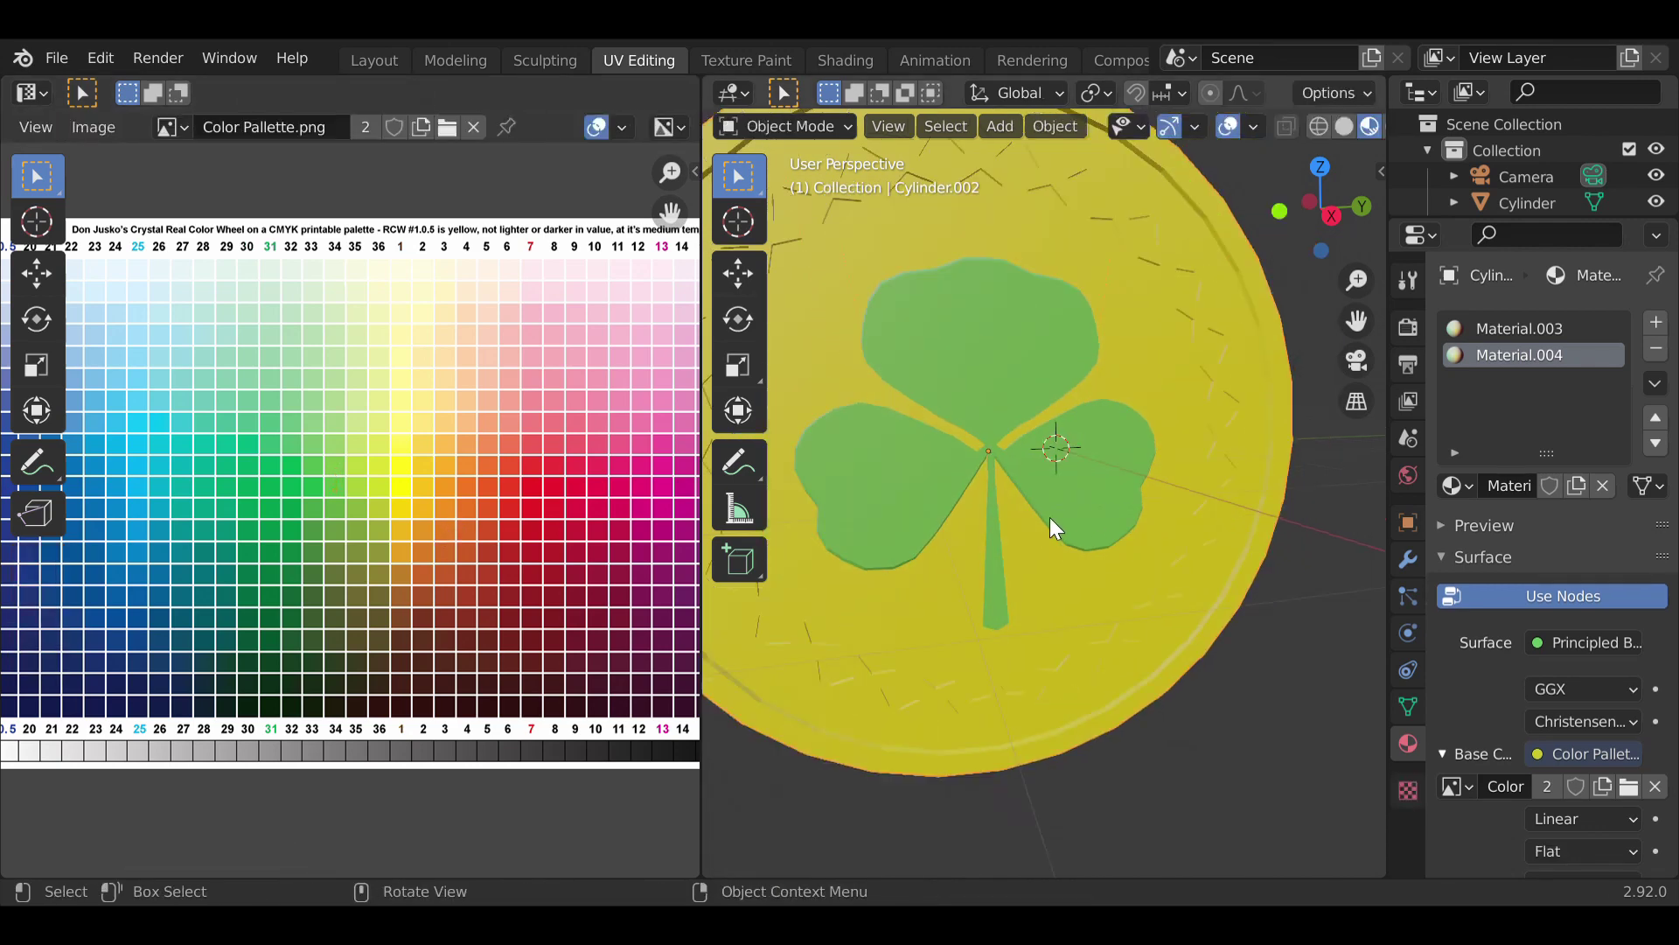
middle_click_drag(1063, 511, 1207, 577)
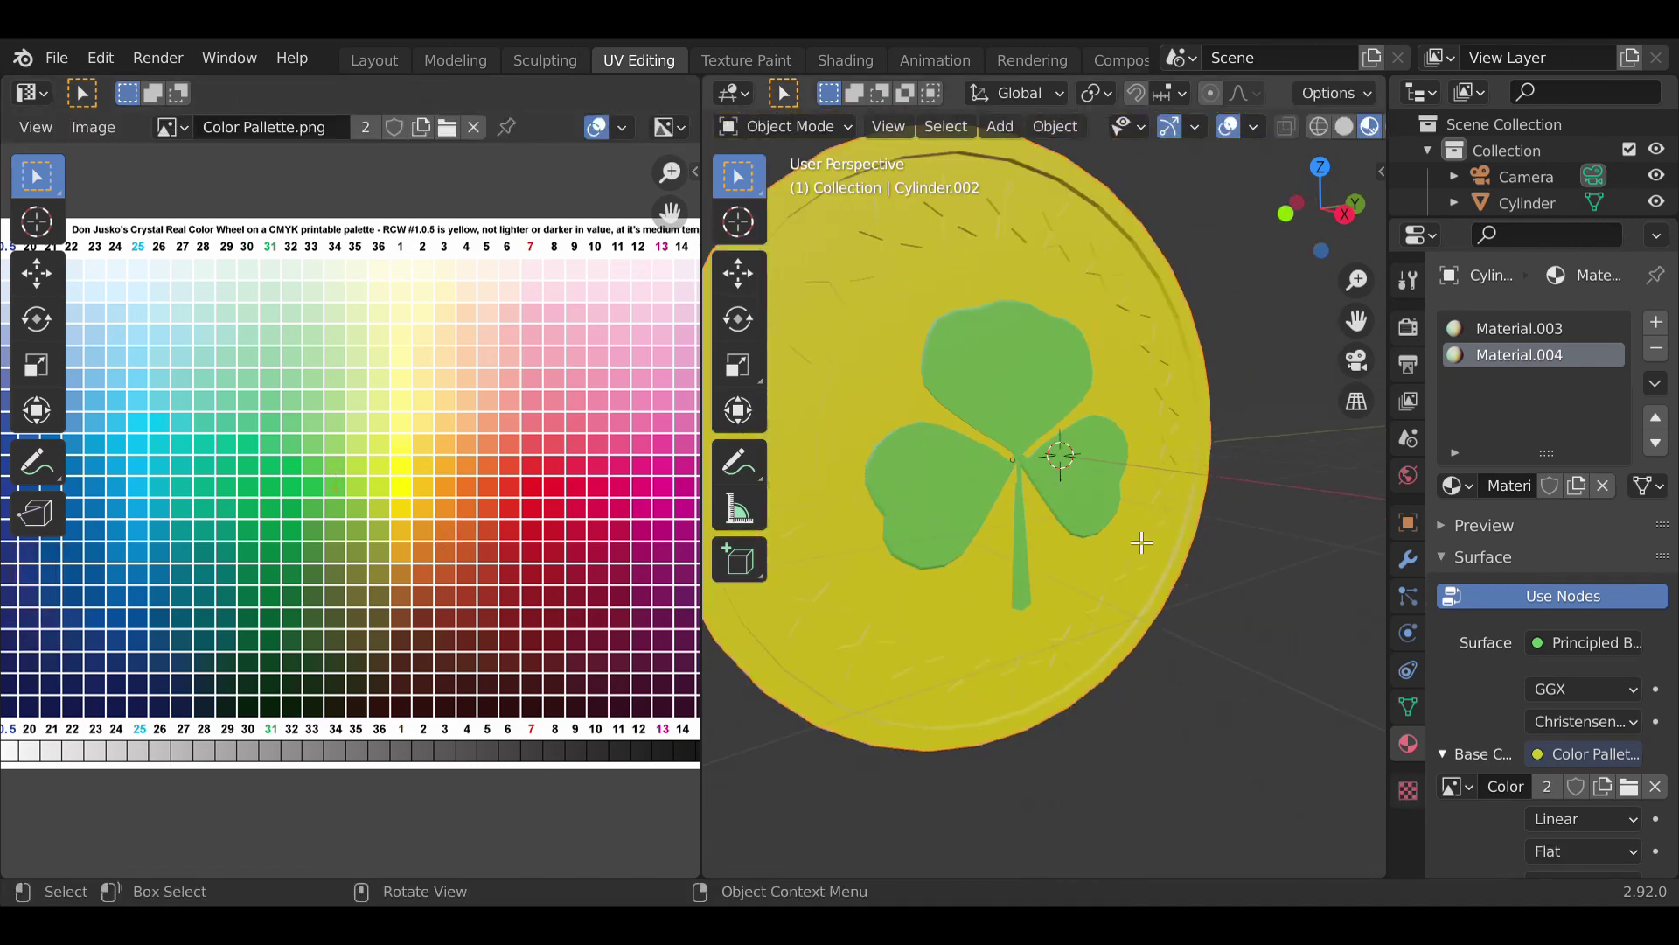
- Try a paler green for the clover by moving its UVs higher on the palette
key("Tab")
key("g")
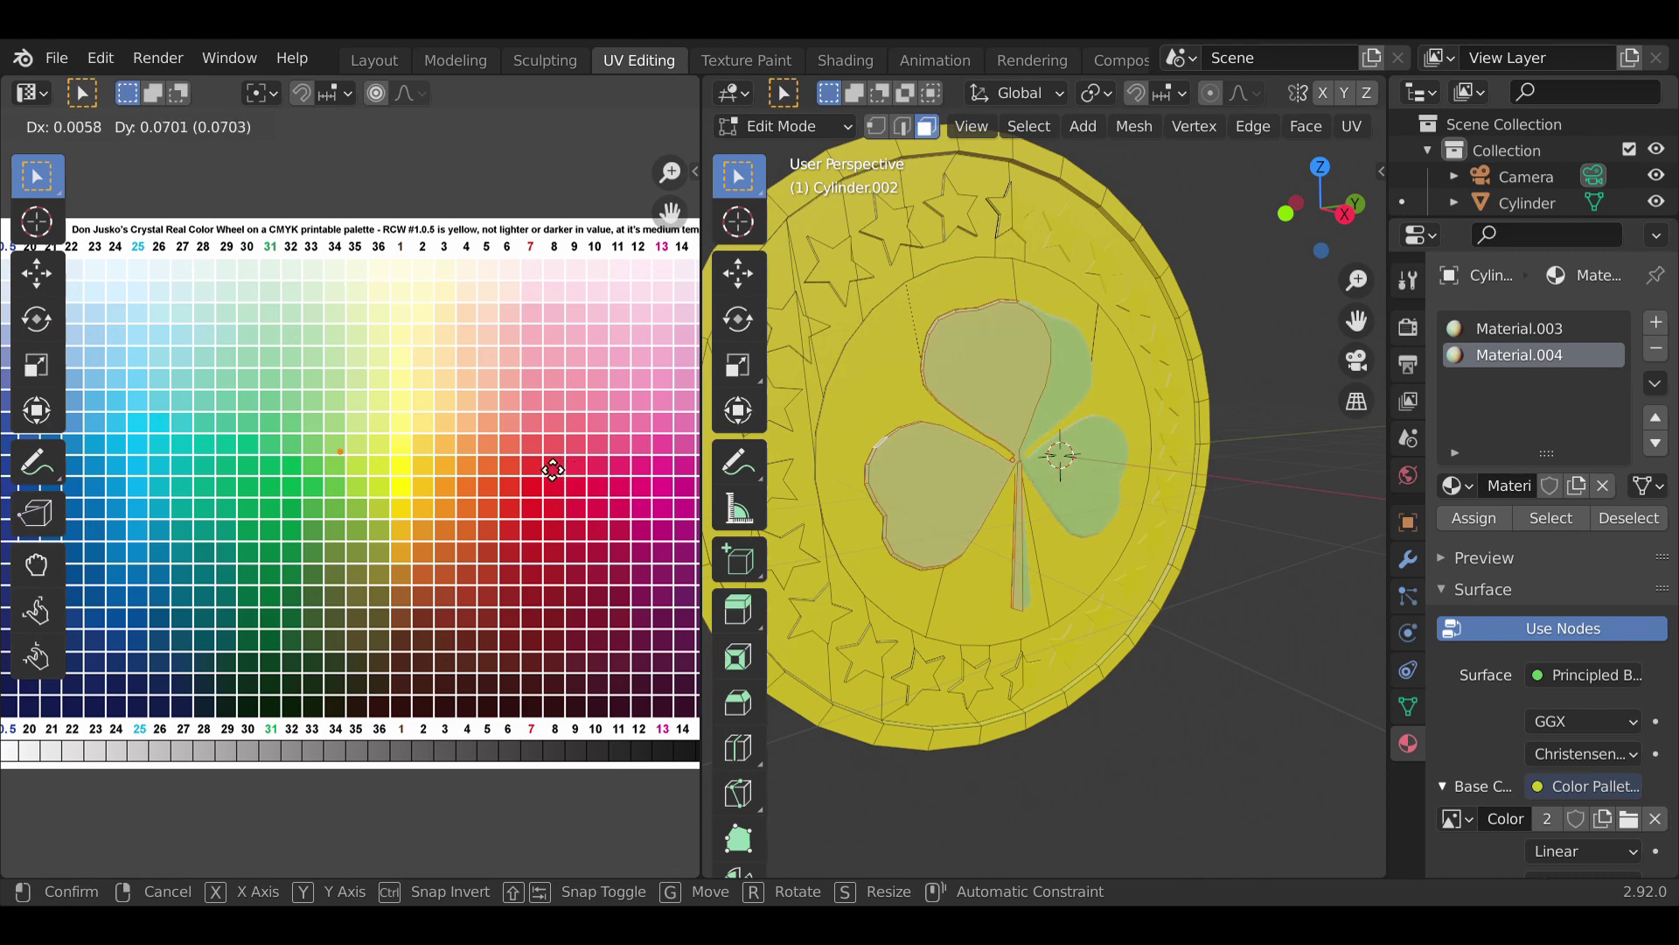
left_click(527, 458)
key("Tab")
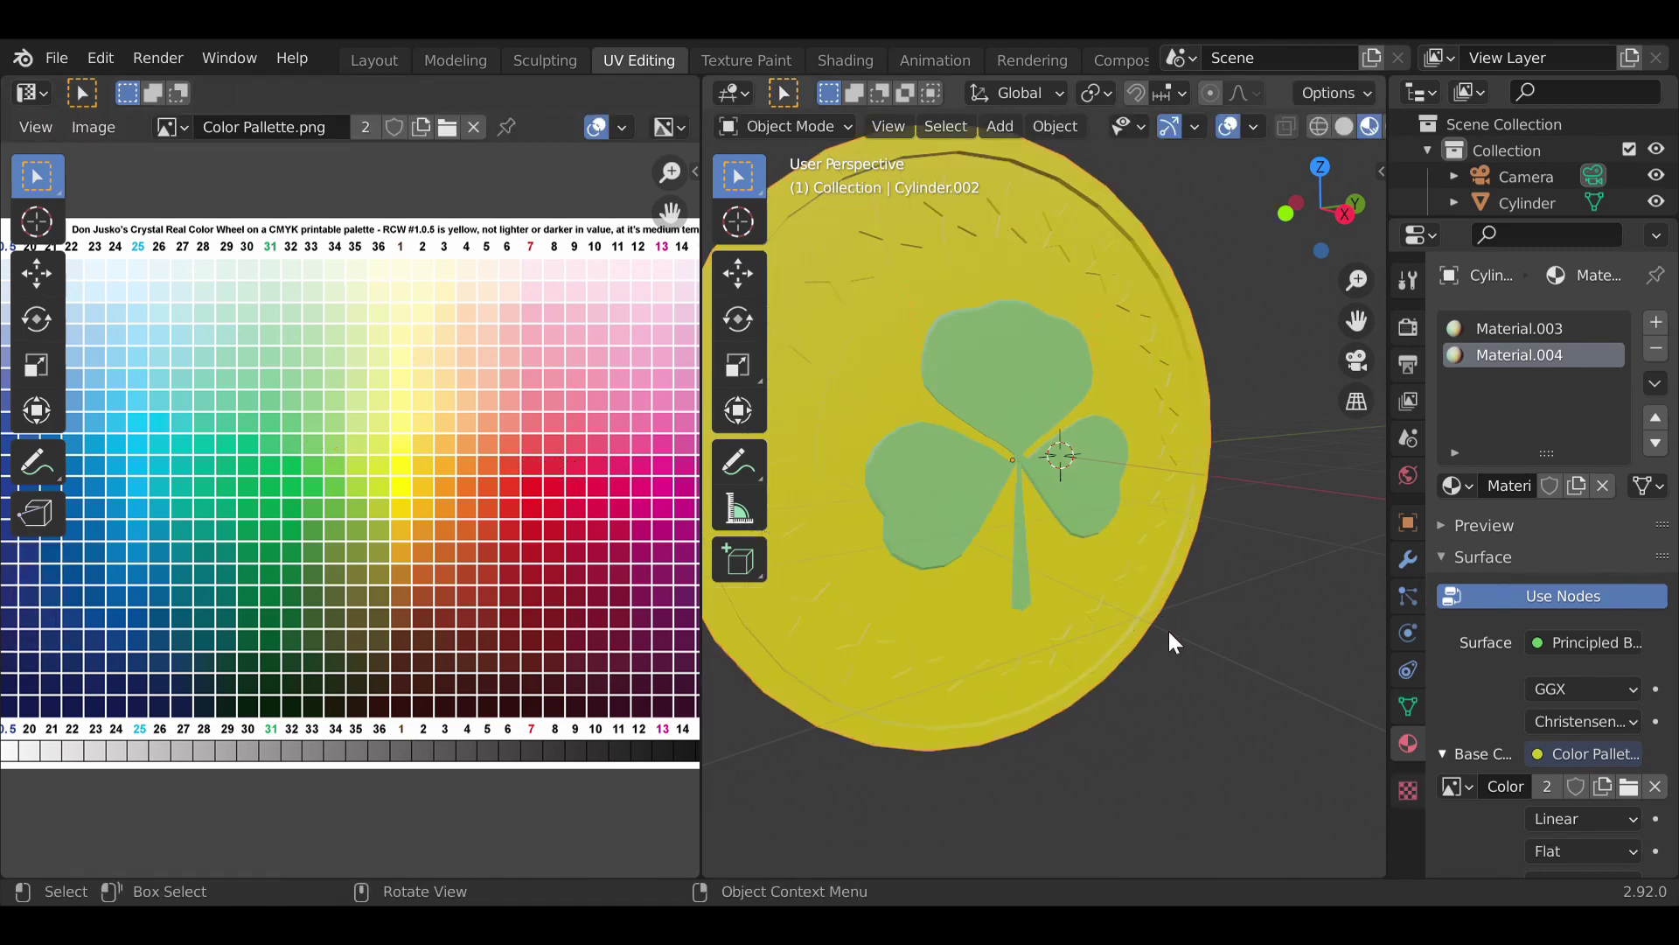
- Move the clover's UVs to a more saturated green on the palette and inspect the coin from several sides
key("Tab")
key("g")
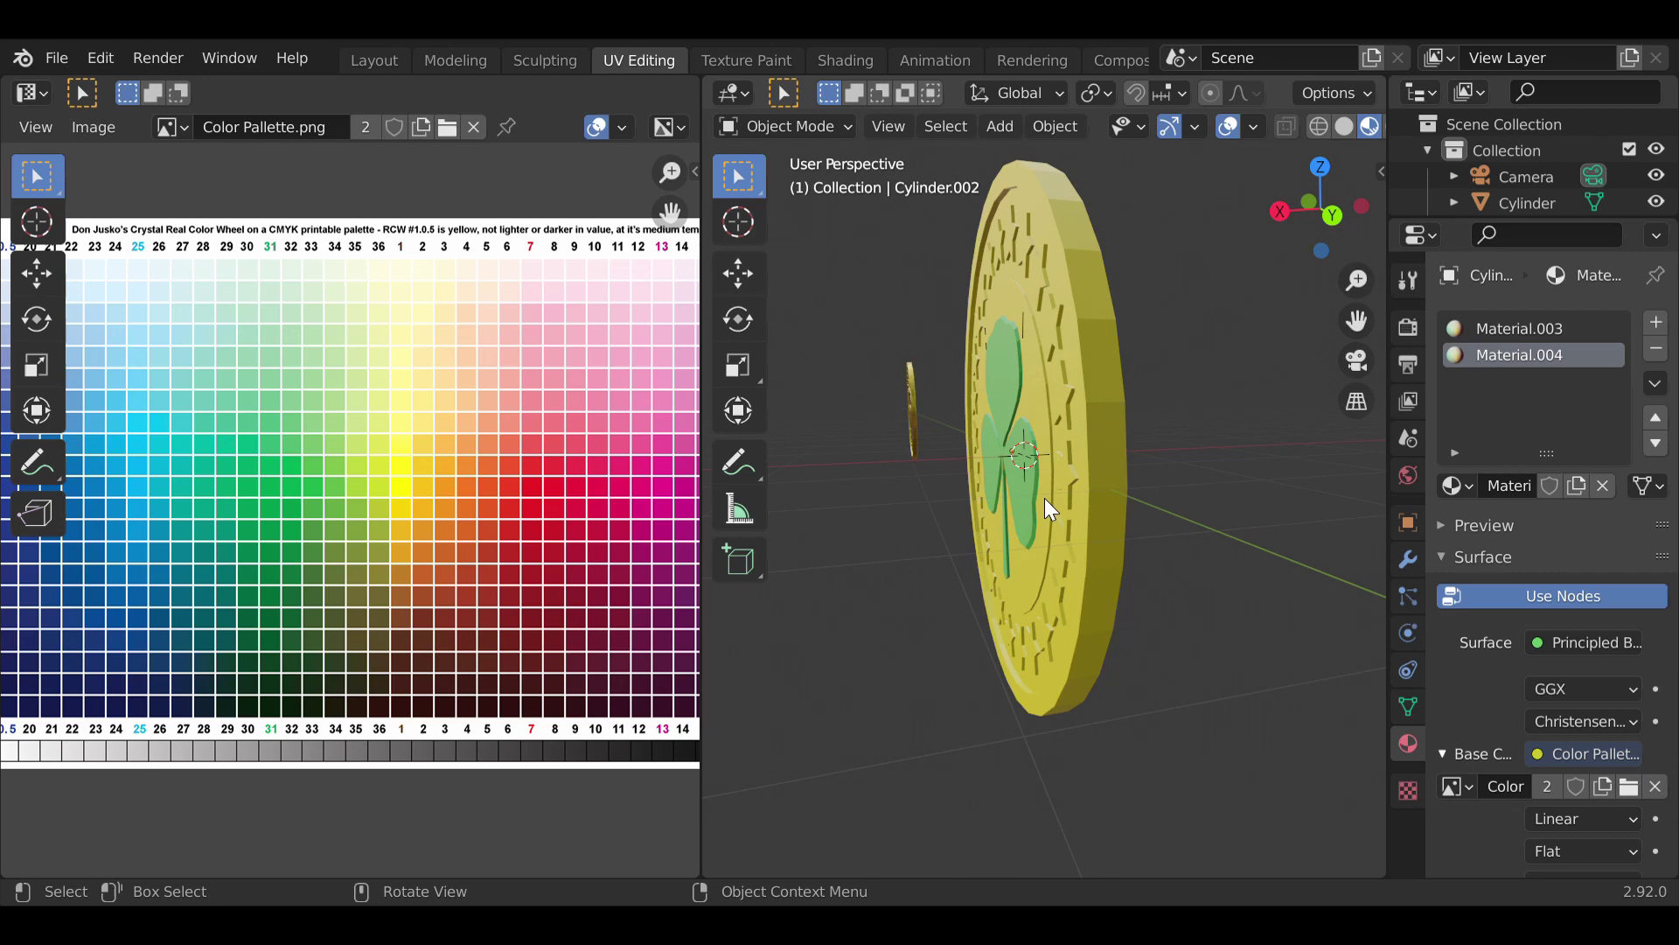
middle_click_drag(1050, 510, 1268, 487)
middle_click_drag(1148, 458, 984, 497)
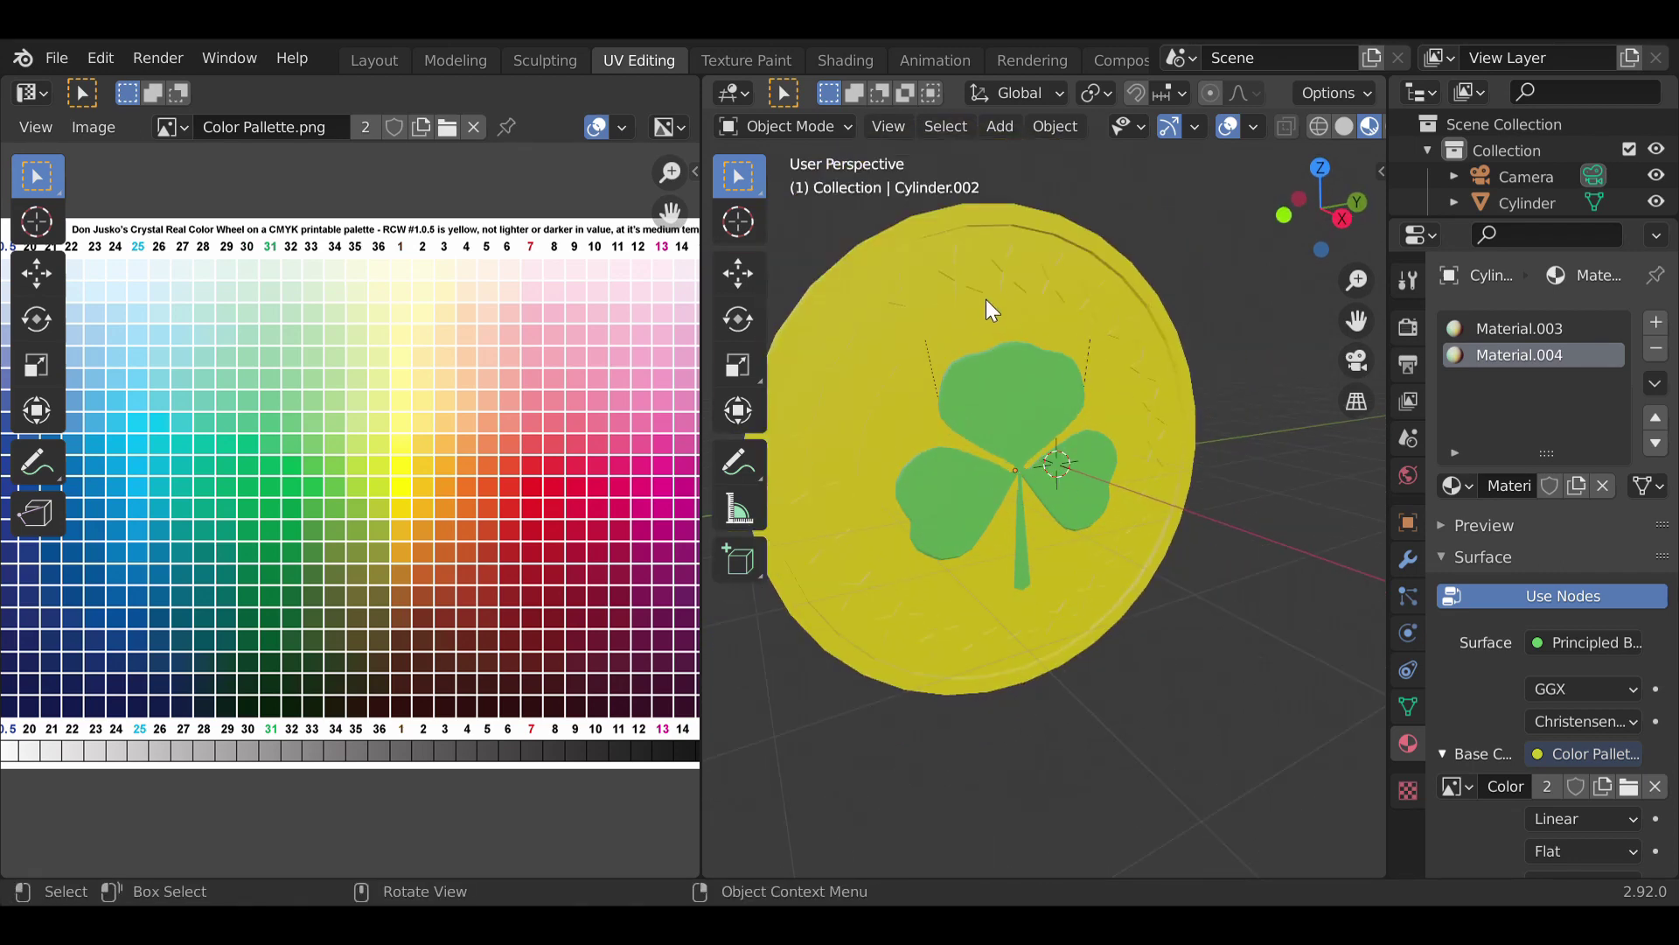
- Set Material.003's Metallic to 1.000 and Roughness to 0.243, and inspect the shiny coin
left_click(1493, 335)
scroll(1551, 722, "down", 5)
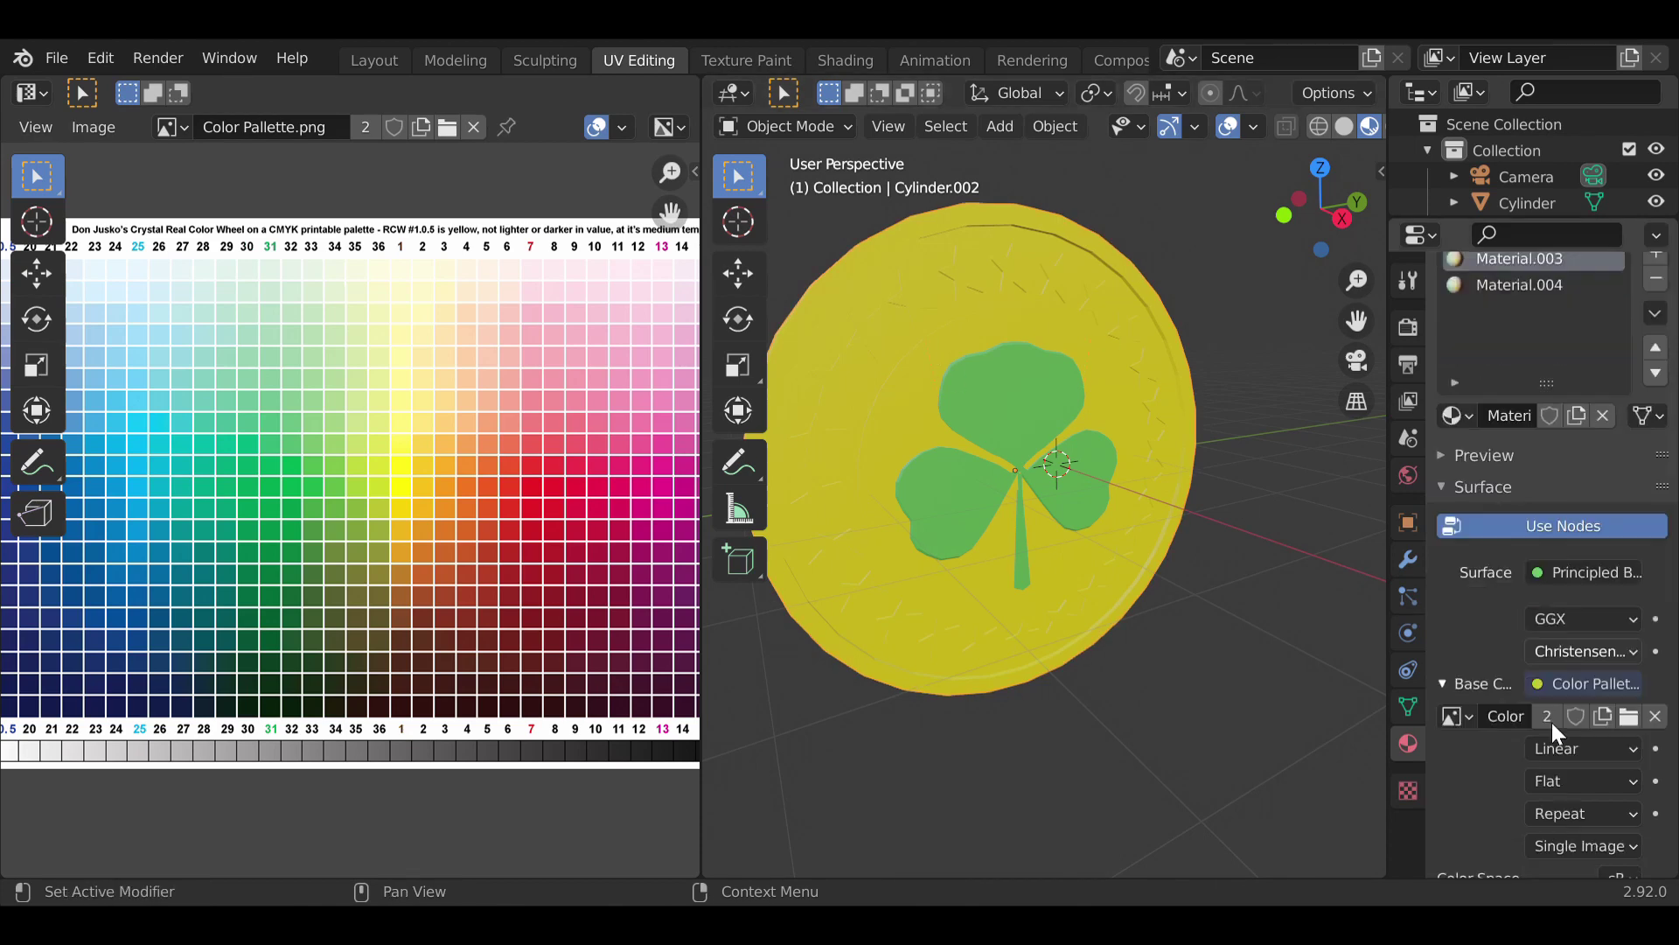
scroll(1556, 666, "down", 10)
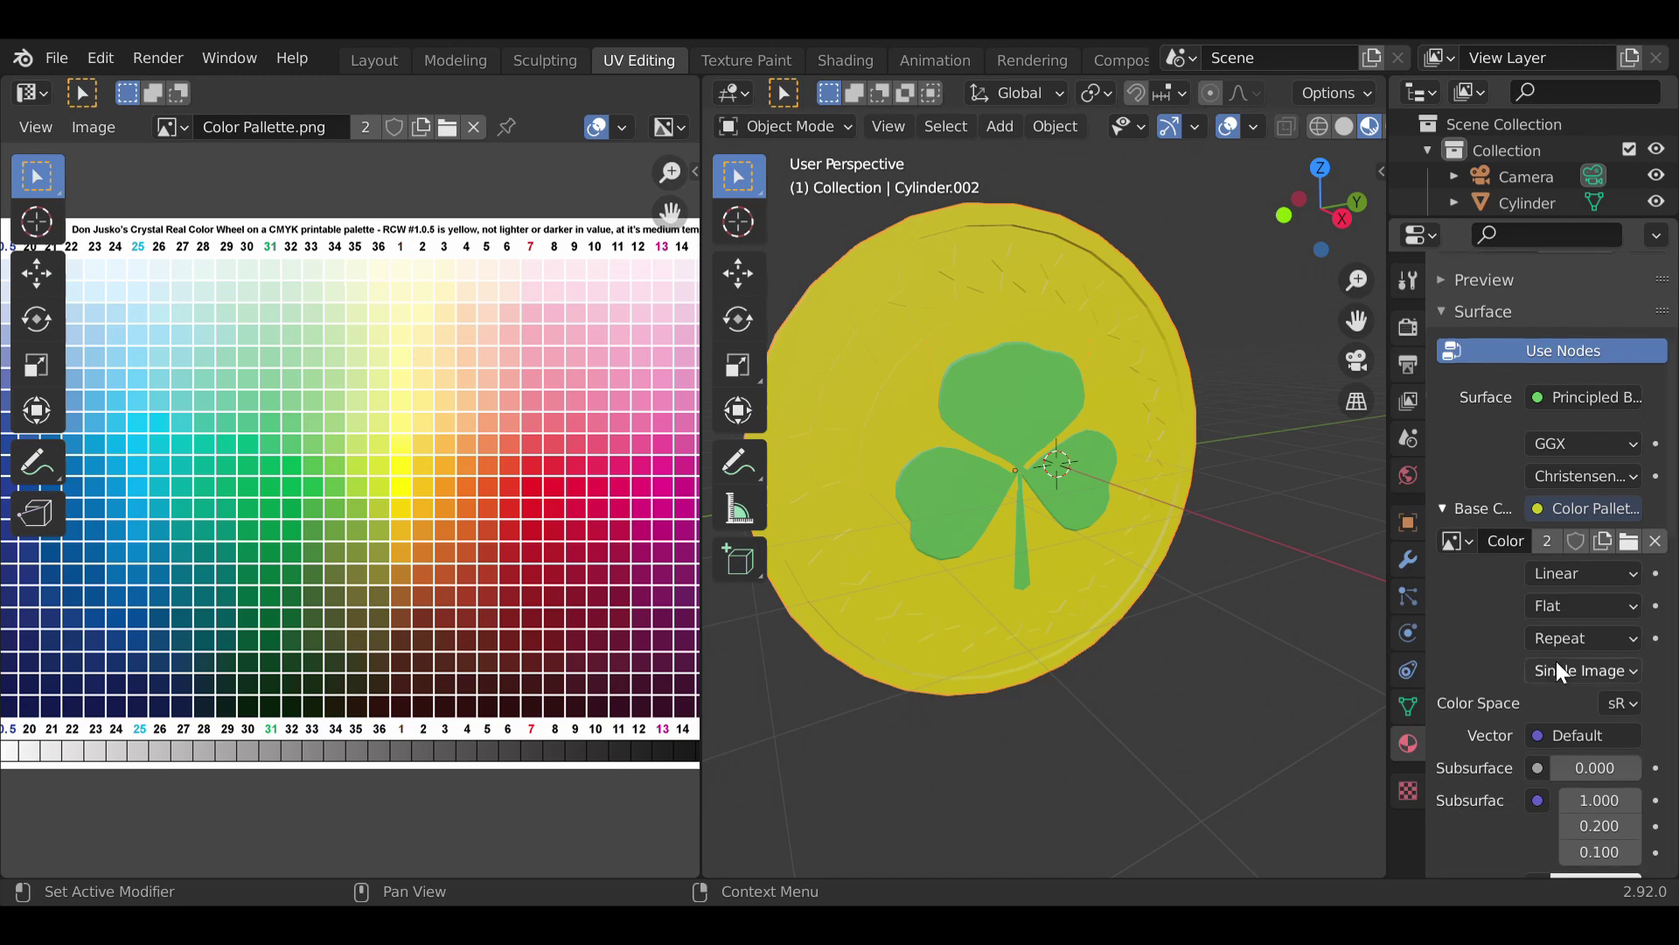
left_click_drag(1573, 637, 1649, 647)
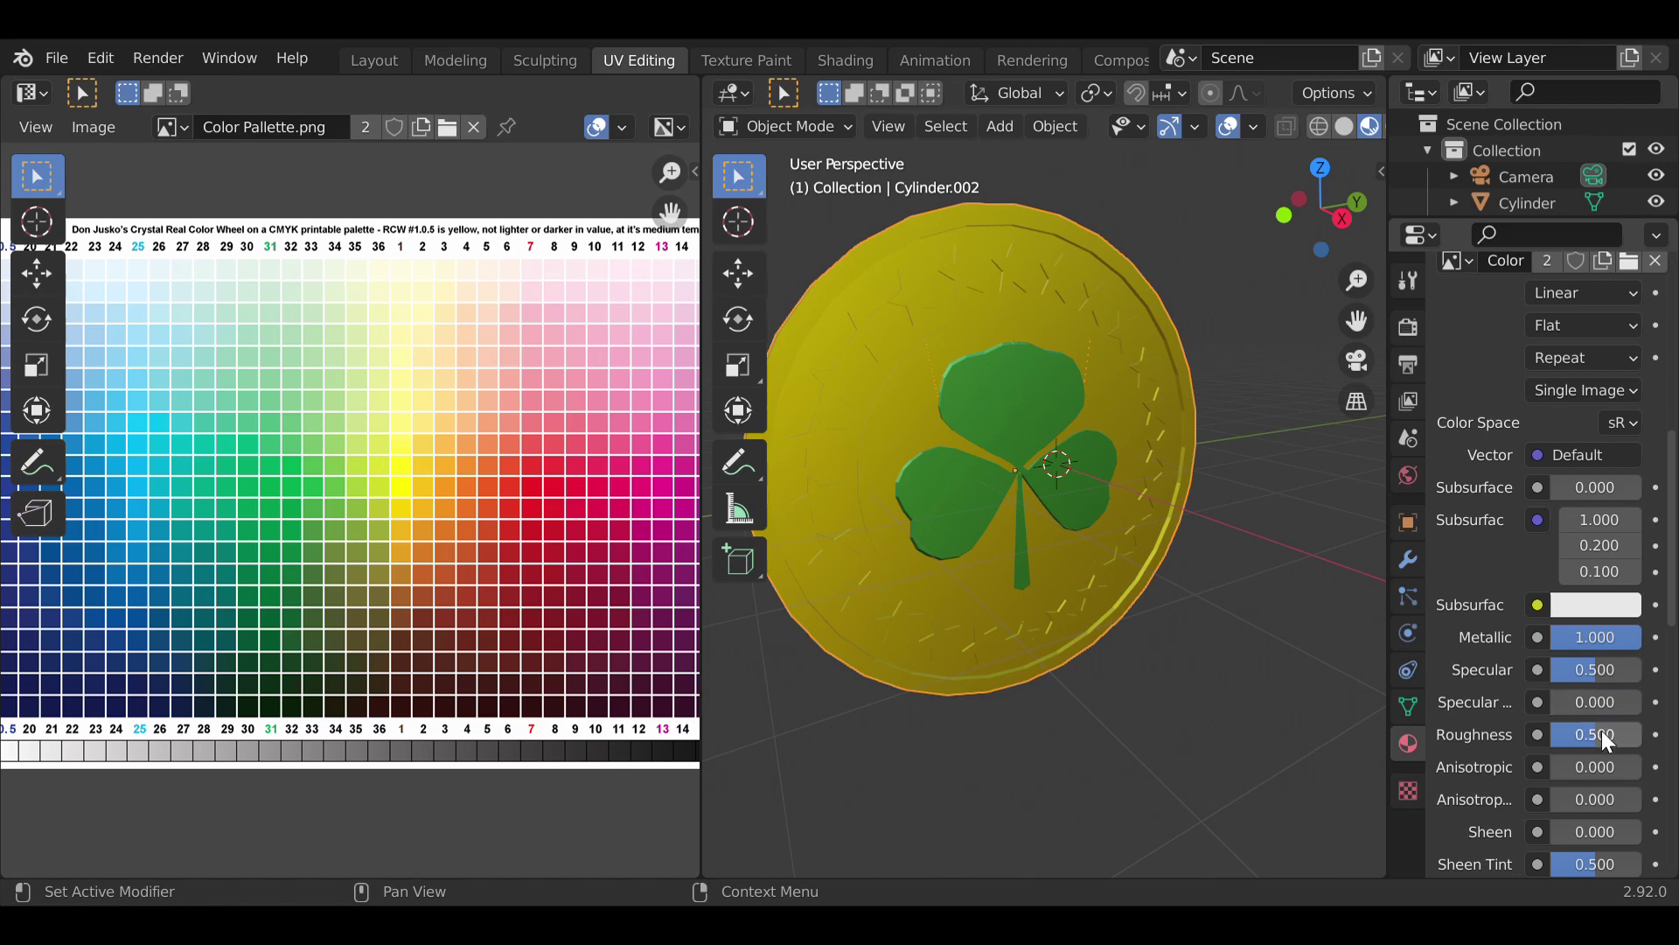
mouse_move(1602, 733)
left_mouse_down()
mouse_move(1575, 732)
mouse_move(1609, 733)
mouse_move(1595, 733)
left_mouse_up()
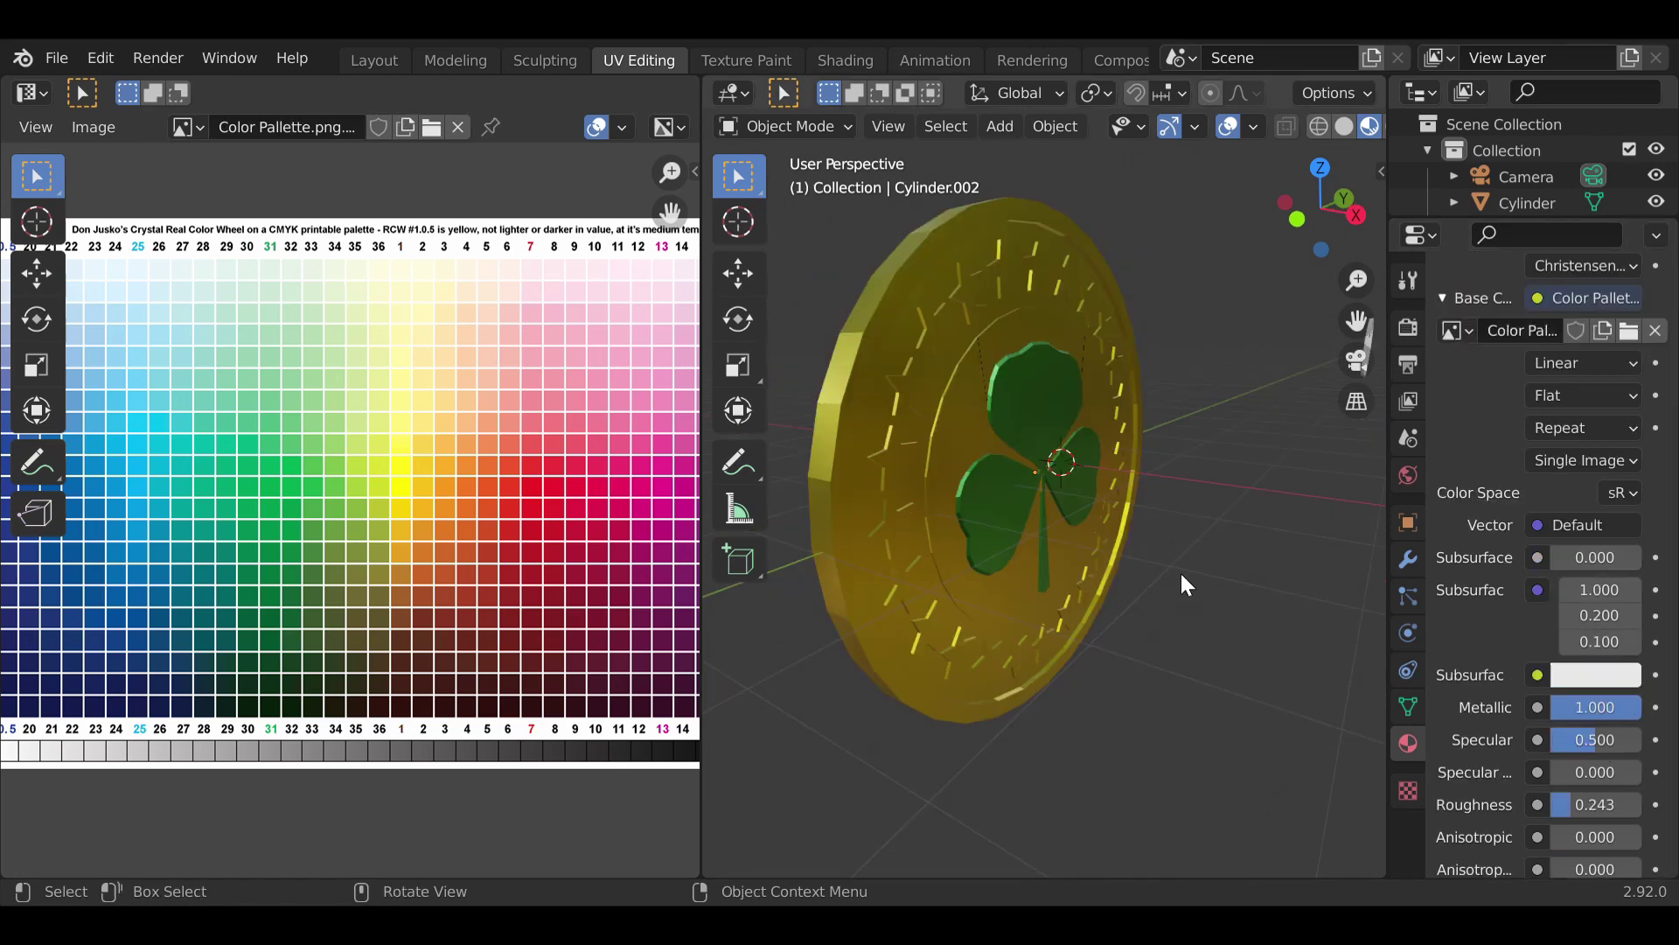
middle_click_drag(1194, 567, 1020, 536)
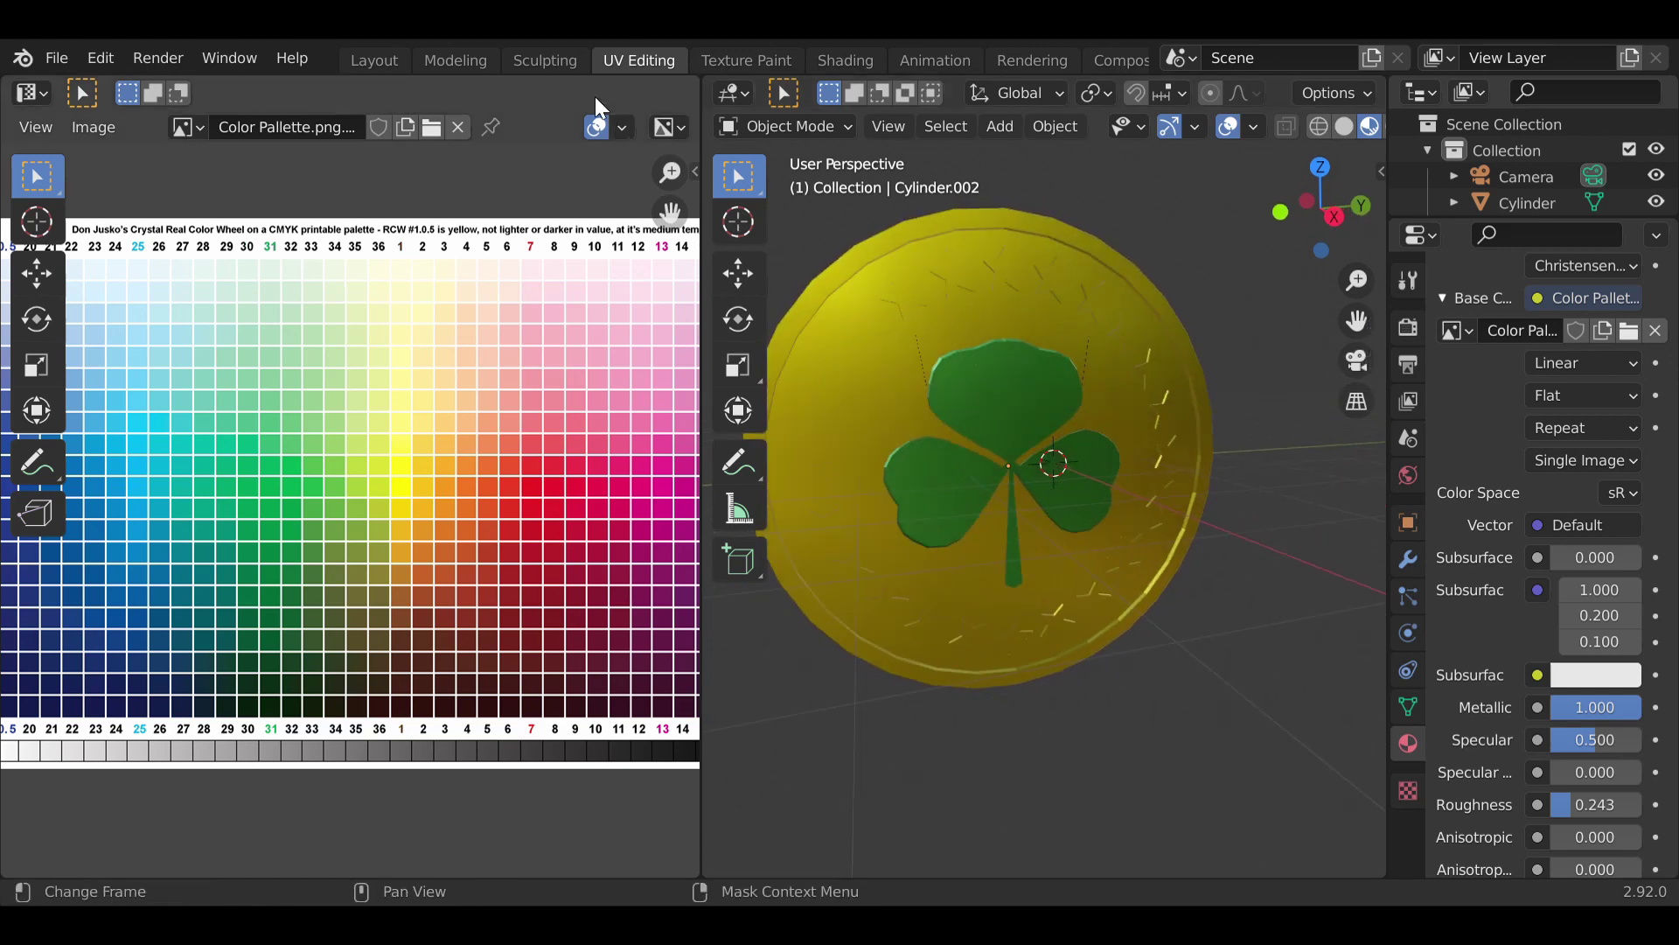
middle_click_drag(1262, 517, 806, 285)
- In the Layout workspace, move the other clover coin along the Y axis beside the palette-textured coin and compare the two
left_click(373, 60)
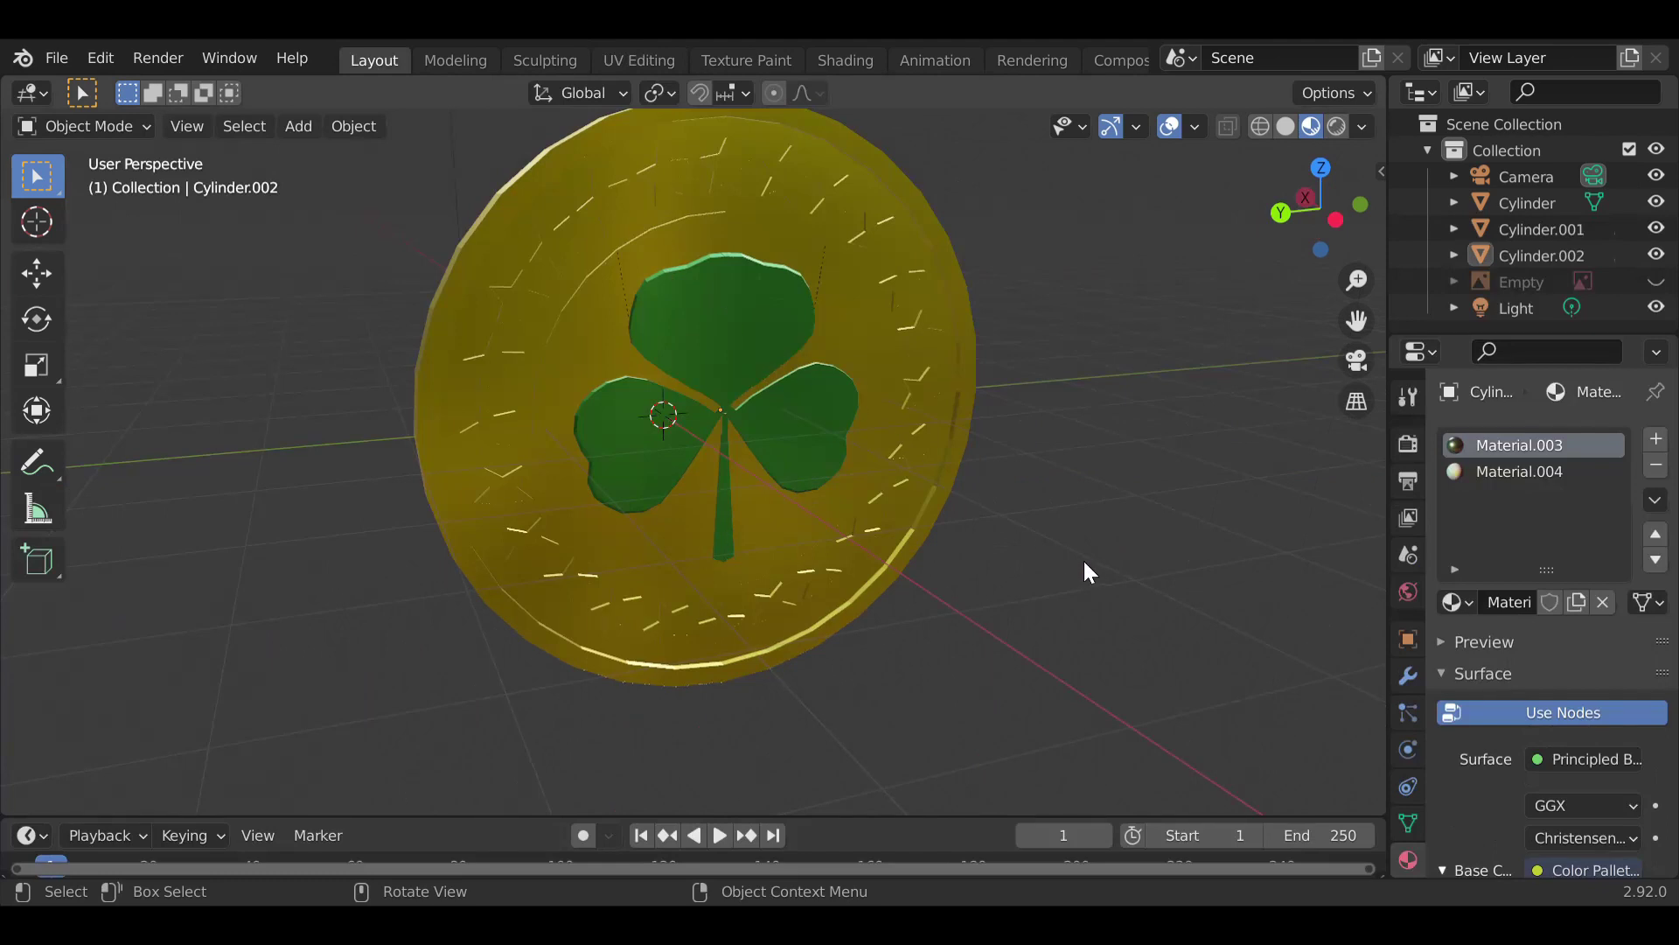
middle_click_drag(773, 486, 687, 435)
scroll(671, 438, "down", 10)
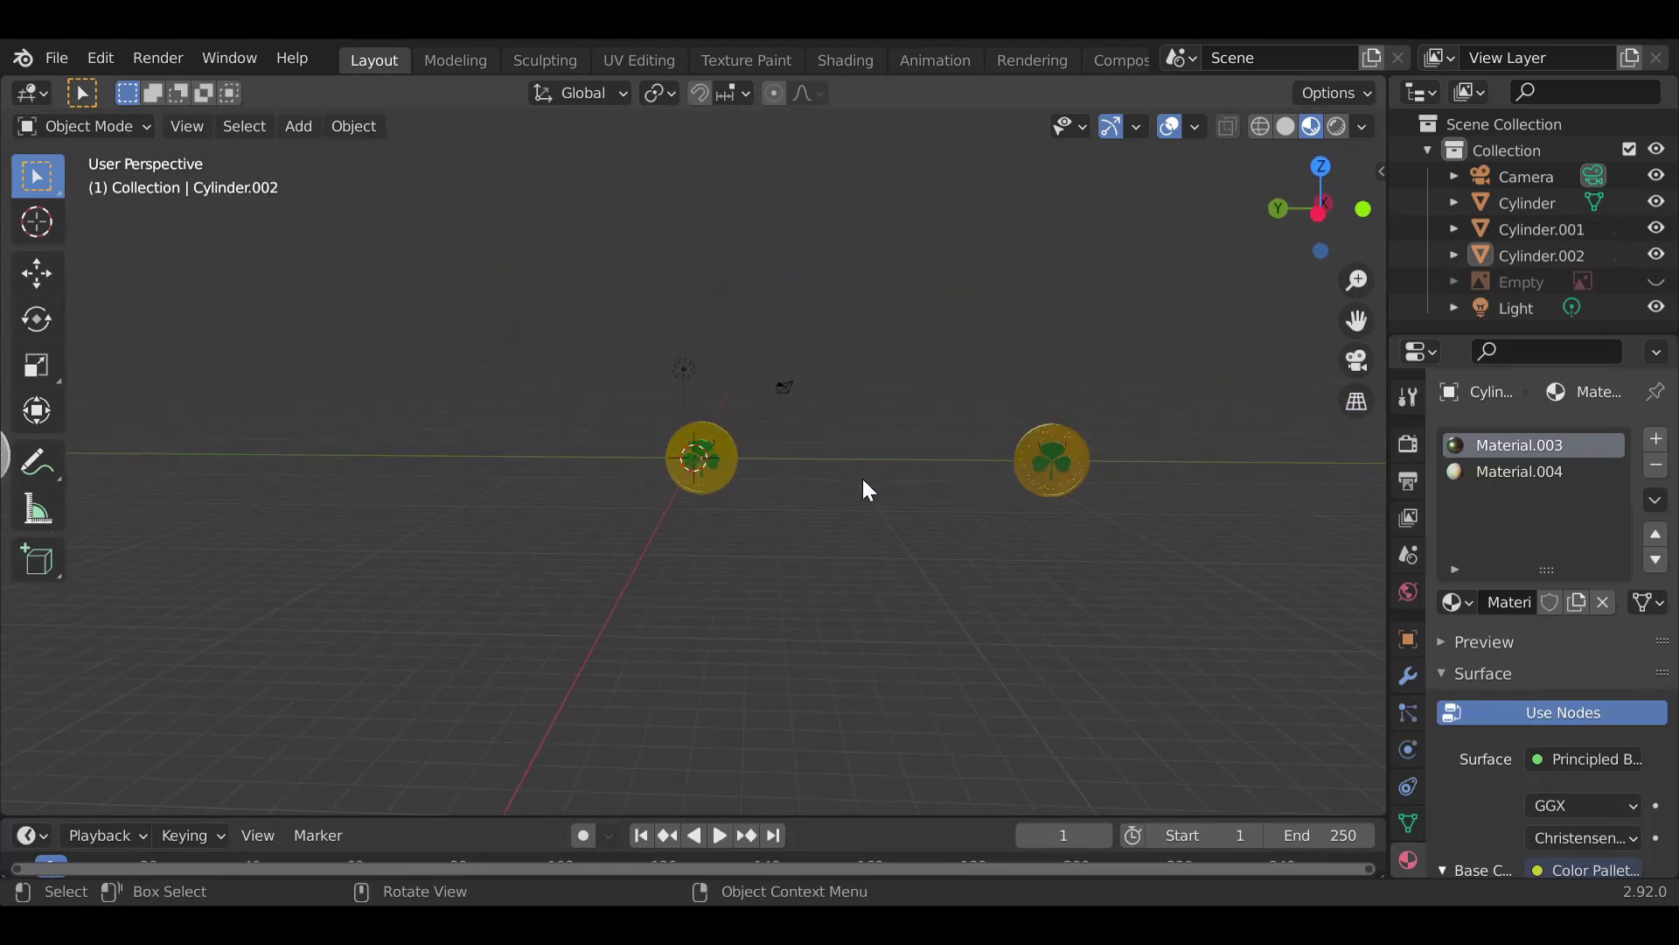
scroll(863, 479, "up", 2)
left_click(1308, 507)
key("g")
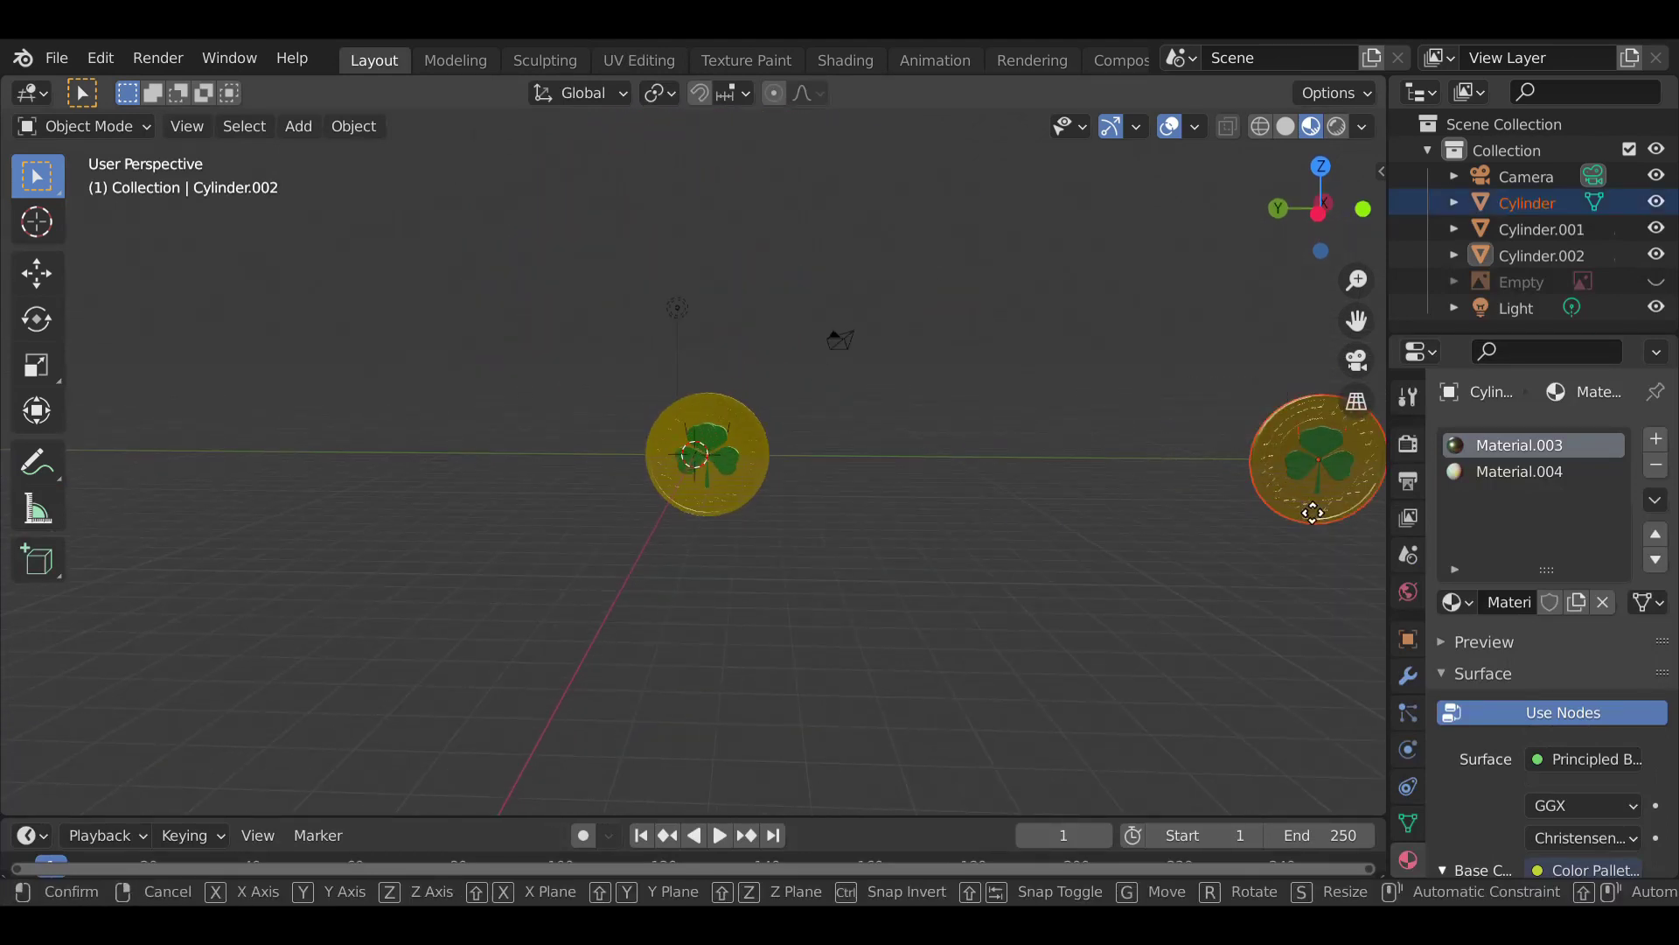
key("y")
left_click(914, 514)
left_click(1005, 574)
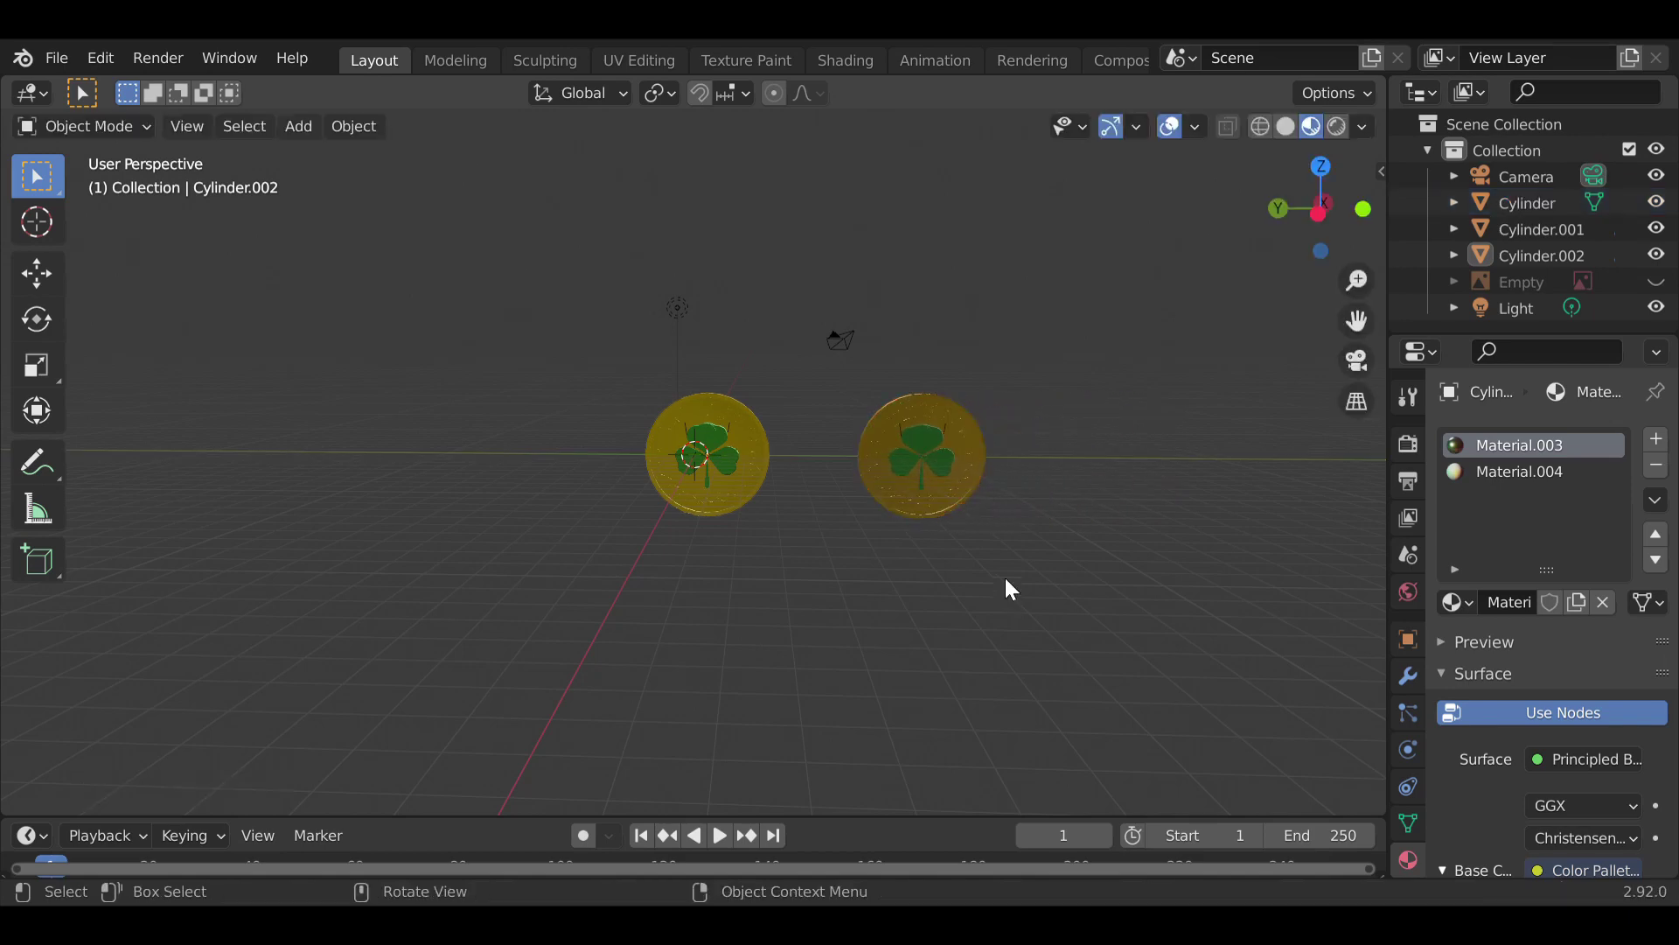
scroll(988, 548, "up", 4)
scroll(988, 548, "up", 2)
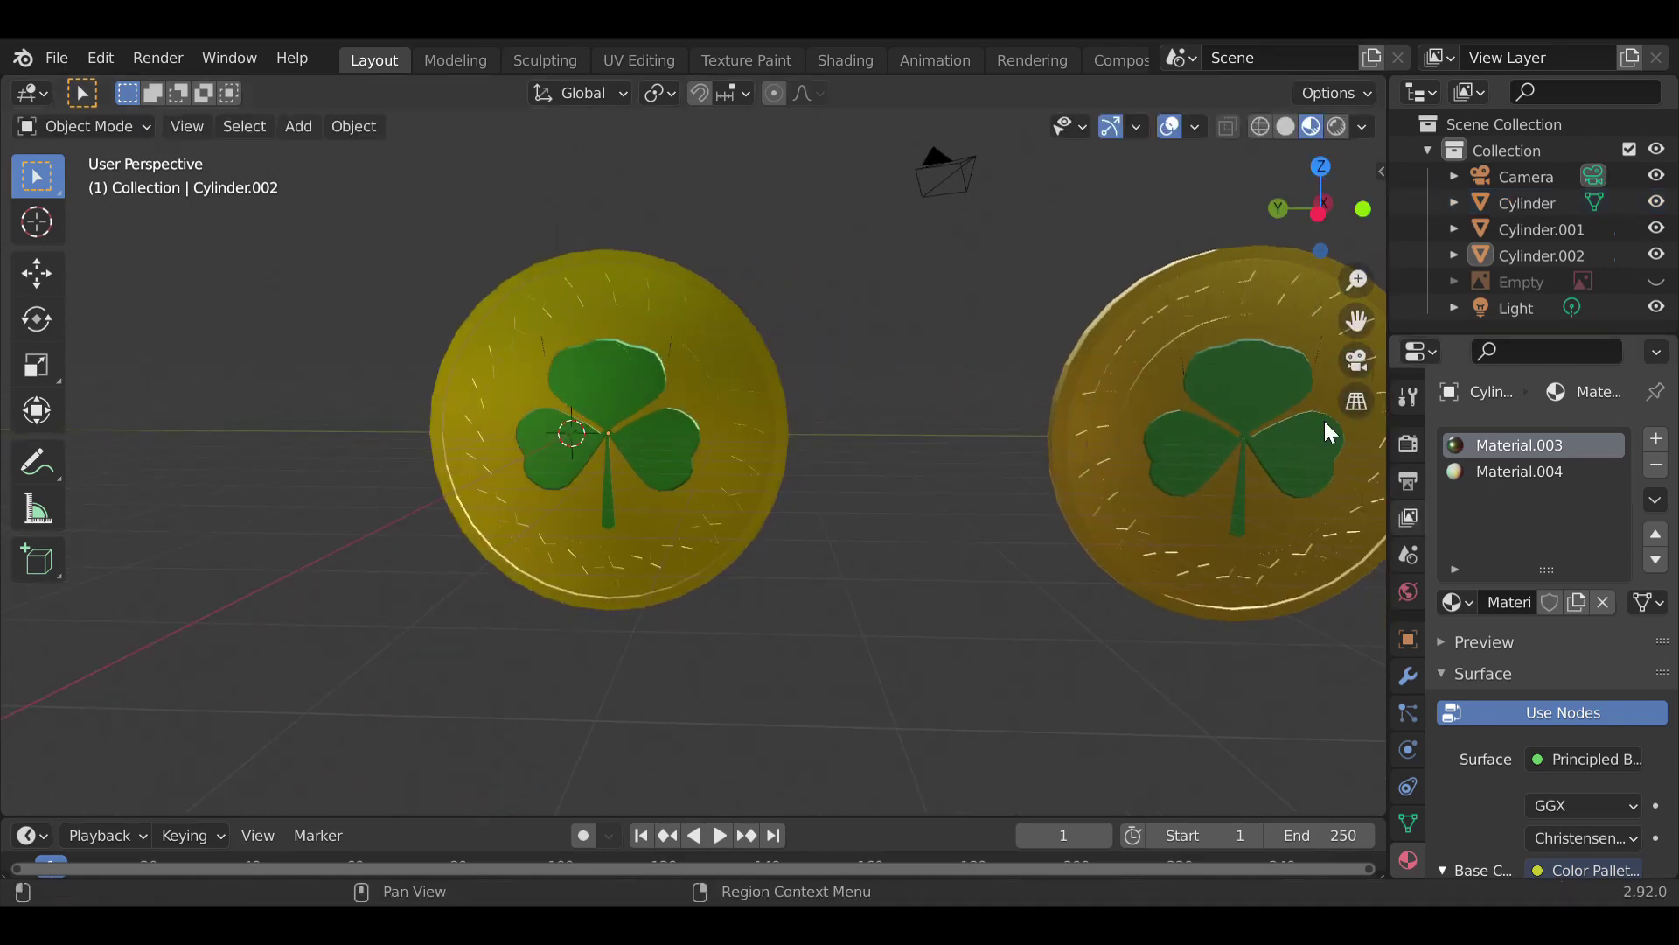
middle_click_drag(1066, 462, 1177, 560)
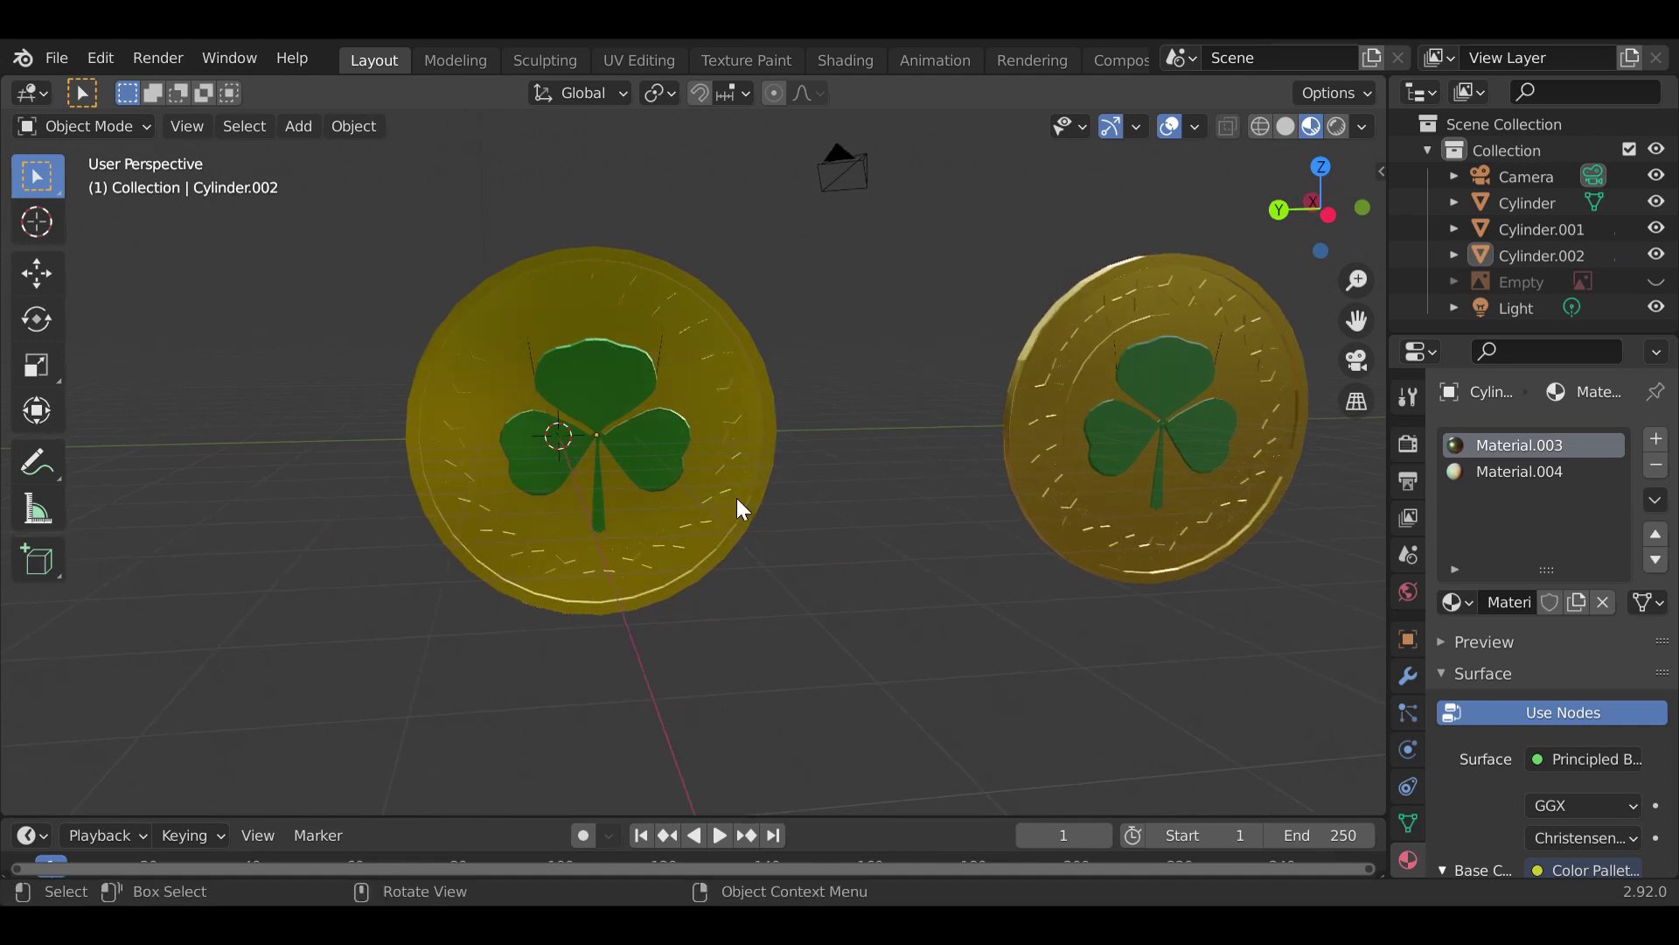